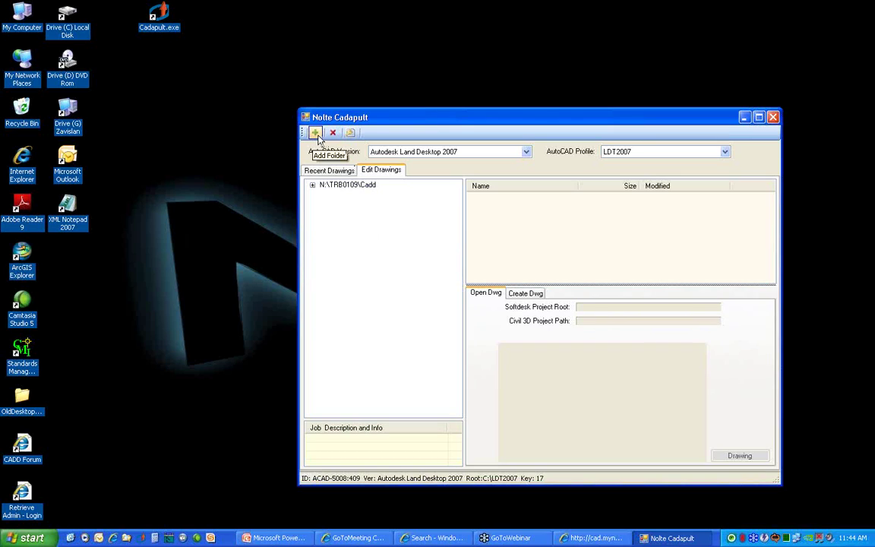
# - Add the TRB0100 folder from the N: project drive as a job folder
pyautogui.rightClick(364, 235)
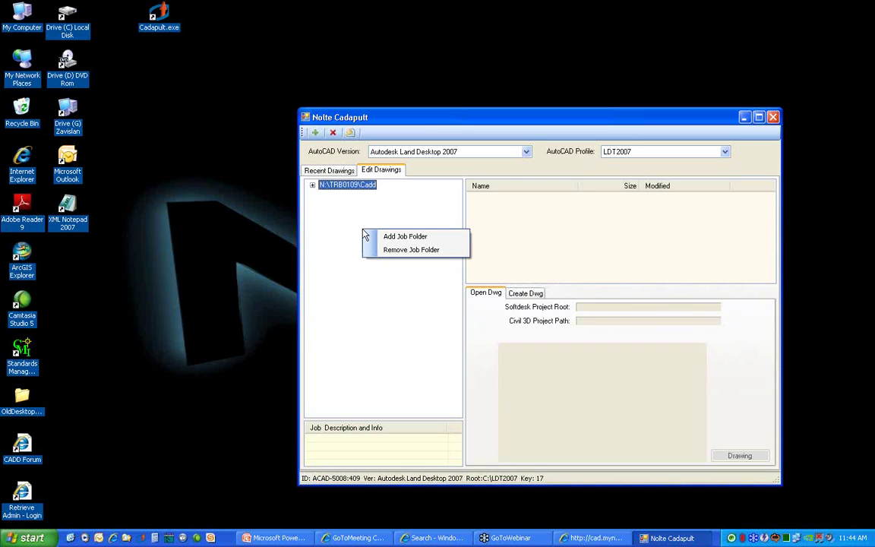
pyautogui.click(405, 237)
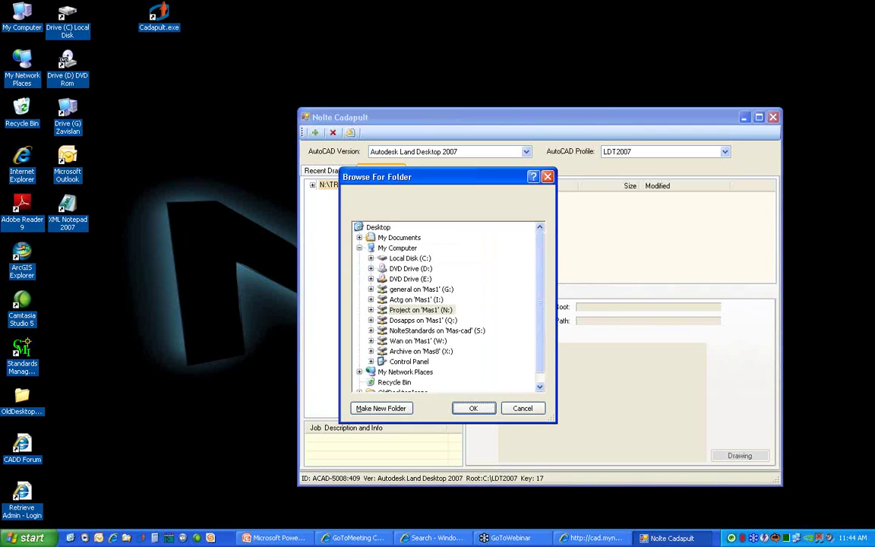
pyautogui.doubleClick(422, 310)
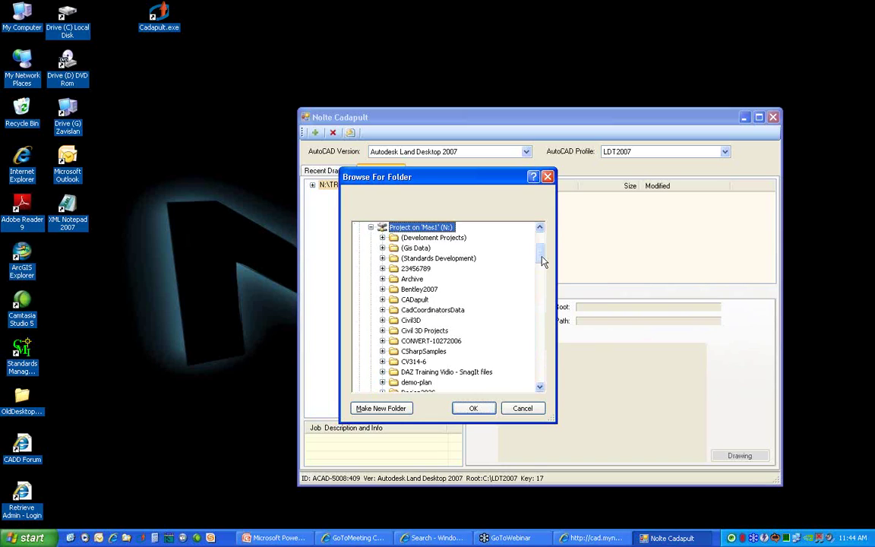
pyautogui.moveTo(543, 260); pyautogui.dragTo(542, 350)
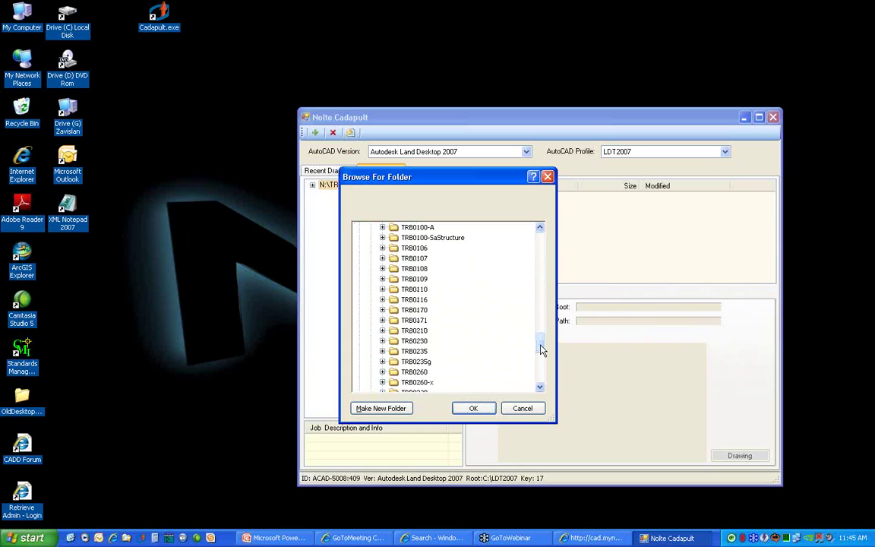
pyautogui.click(541, 227)
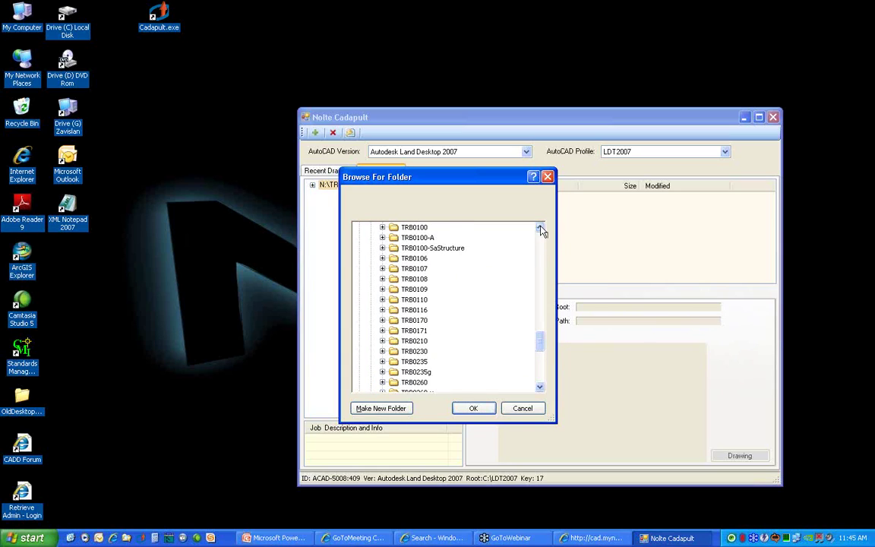
pyautogui.click(417, 231)
pyautogui.click(485, 409)
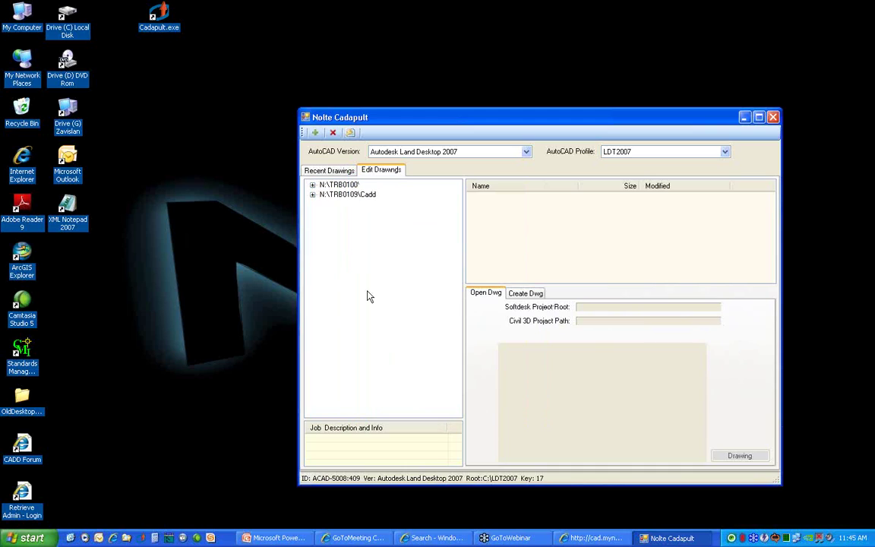
# - Expand the N:\TRB0100 job folder and list the drawings in its Cadd\Master subfolder
pyautogui.click(312, 185)
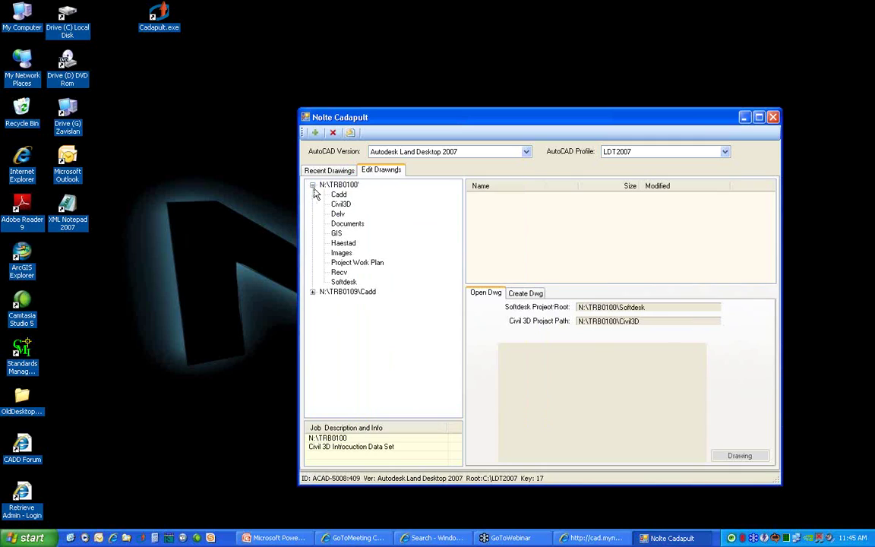
pyautogui.click(339, 195)
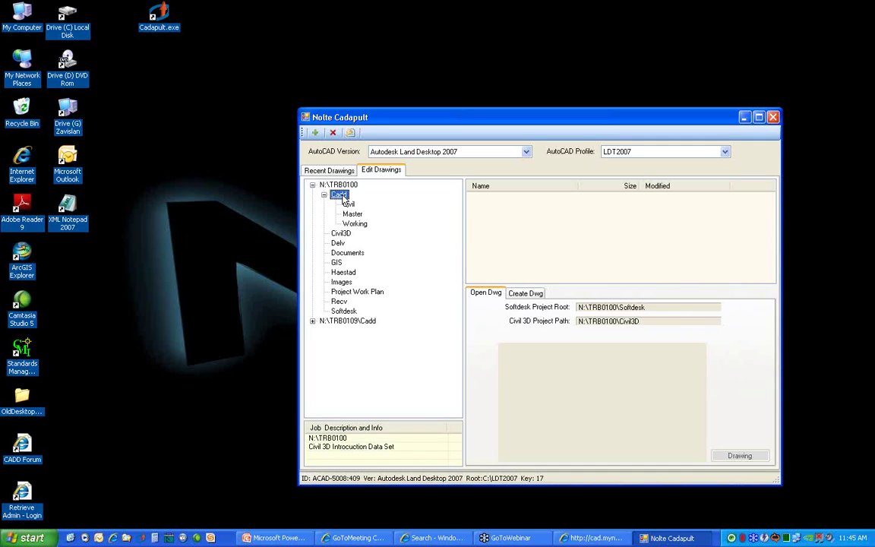
pyautogui.click(352, 216)
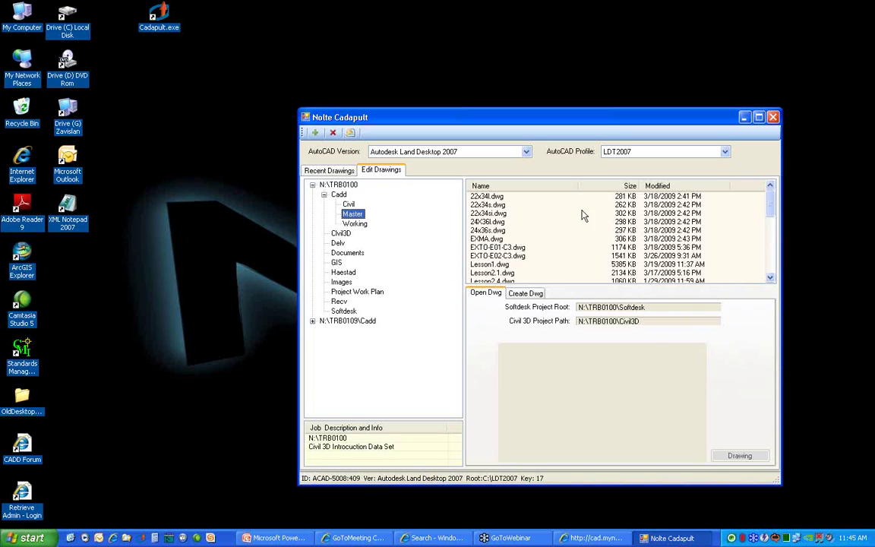
pyautogui.moveTo(771, 215)
pyautogui.mouseDown()
pyautogui.moveTo(771, 273)
pyautogui.moveTo(770, 215)
pyautogui.mouseUp()
# - Add the Cadd subfolder of TRB0210 on the N: drive as another job folder
pyautogui.click(314, 132)
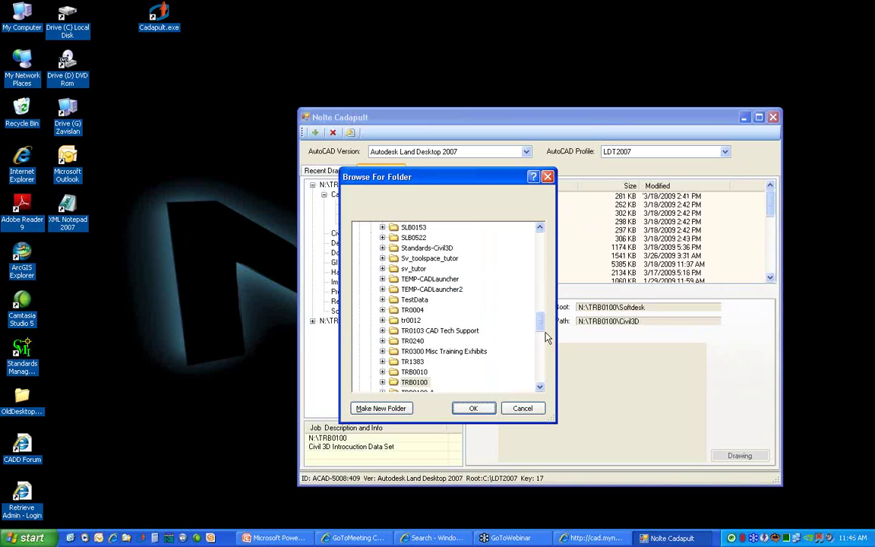
pyautogui.moveTo(544, 332); pyautogui.dragTo(541, 343)
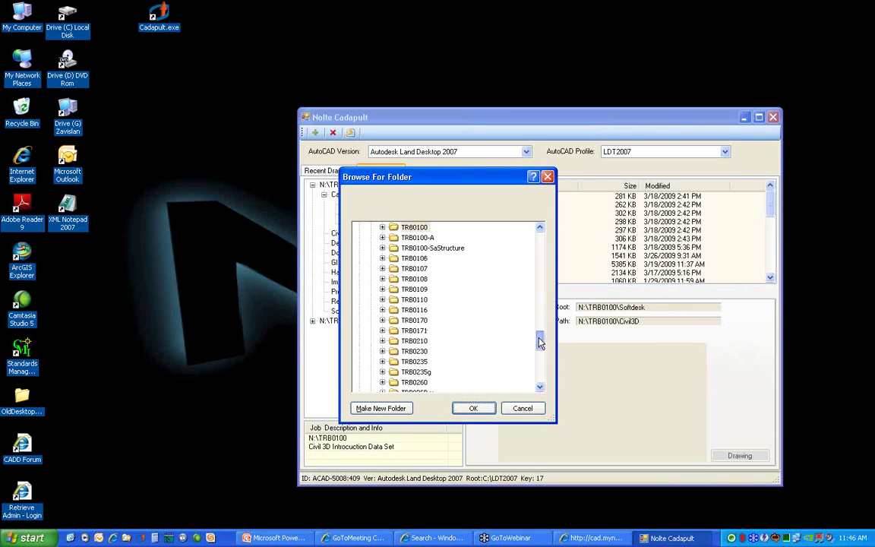
pyautogui.click(414, 342)
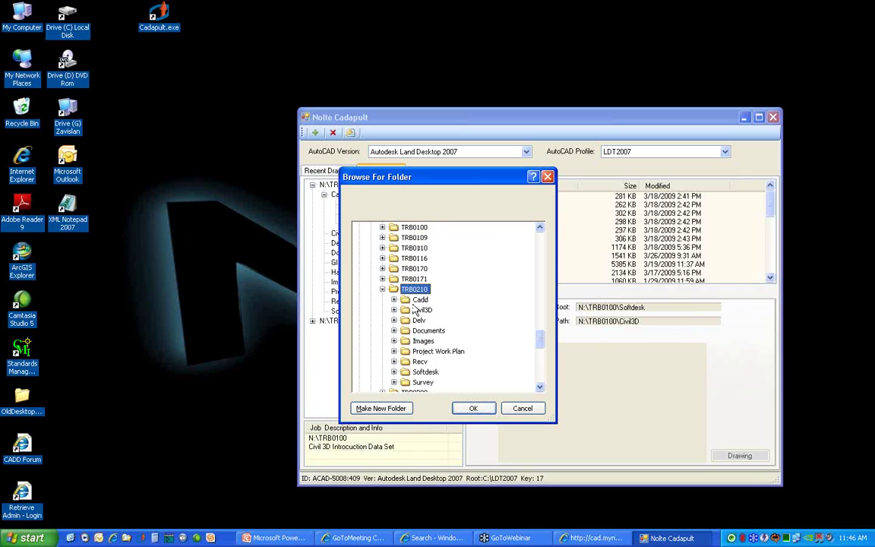
pyautogui.click(418, 300)
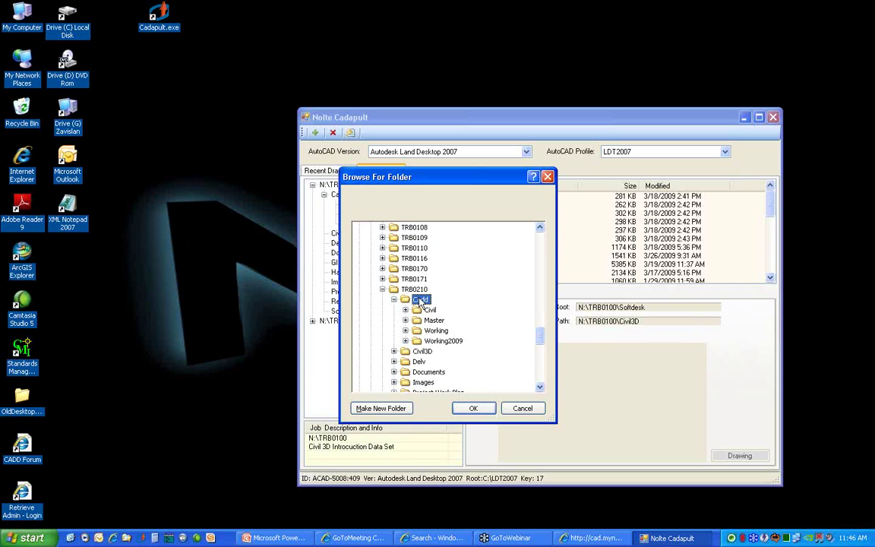
pyautogui.click(473, 410)
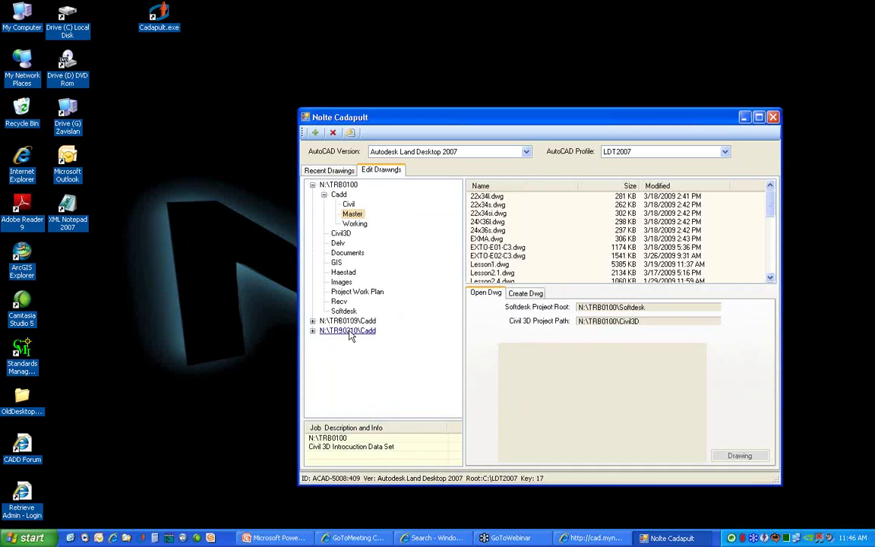
# - Look at the subfolders of N:\TRB0210\Cadd, and collapse it and the N:\TRB0100 job folder
pyautogui.doubleClick(371, 336)
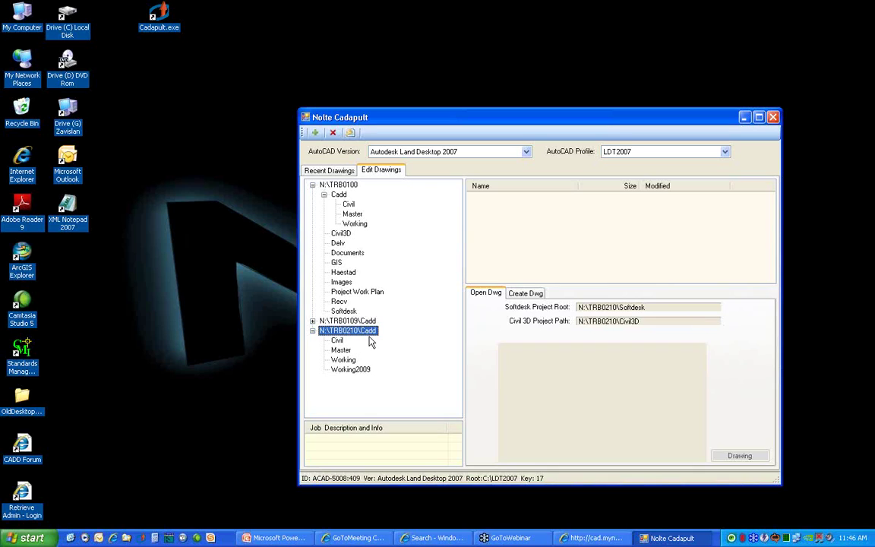
pyautogui.click(313, 331)
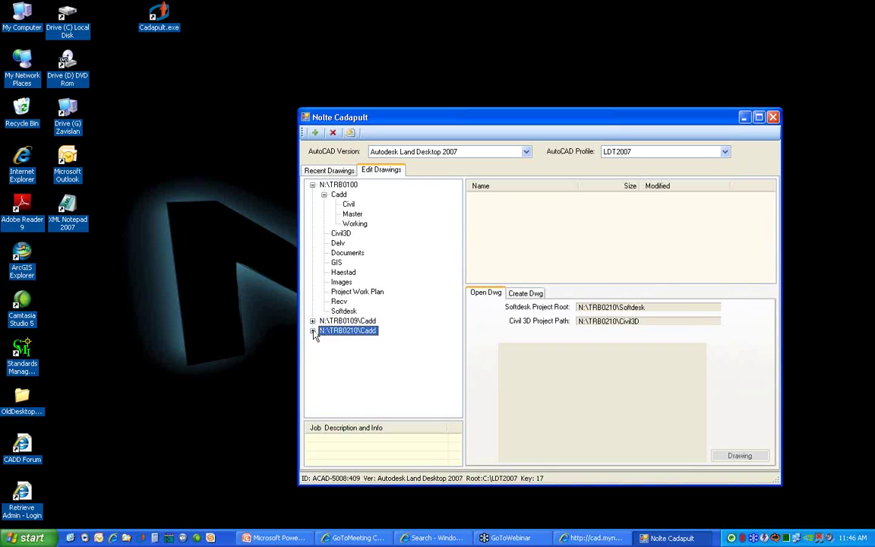
pyautogui.click(313, 185)
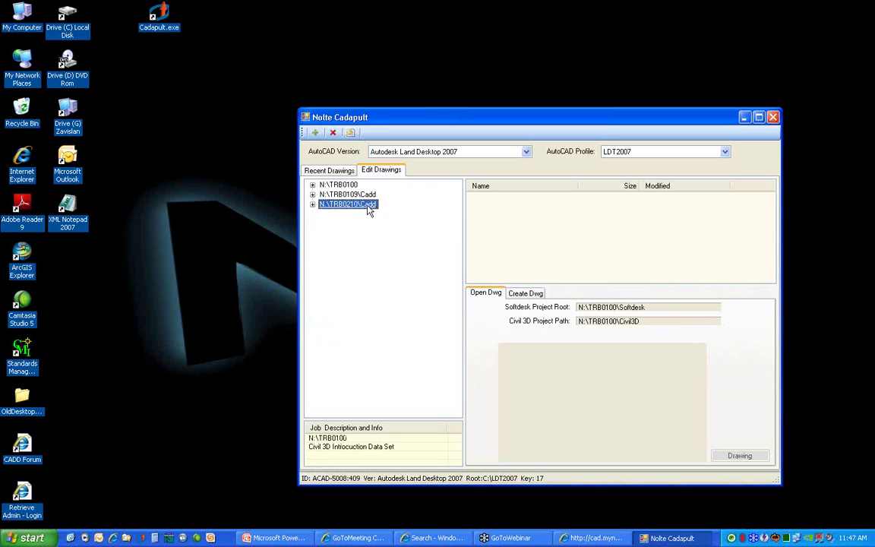
# - Remove the N:\TRB0210\Cadd and N:\TRB0100 job folders from the folder list
pyautogui.click(333, 133)
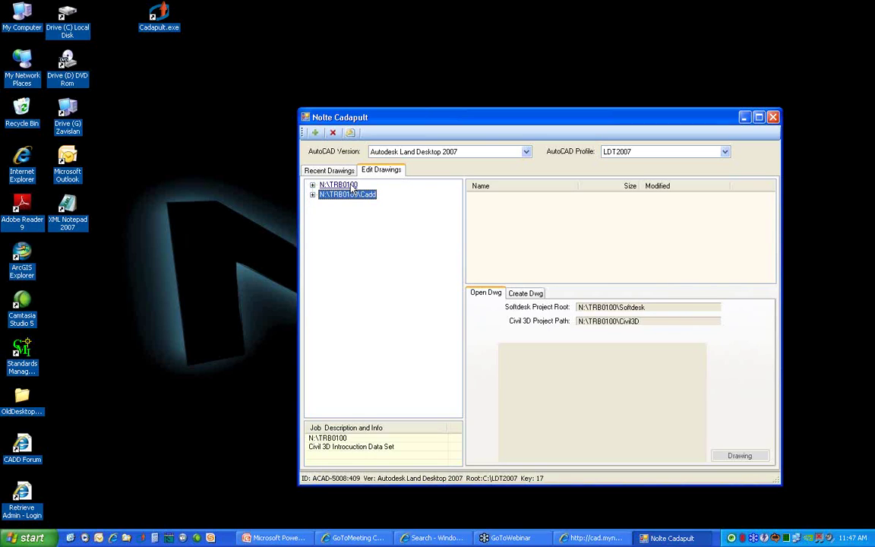
pyautogui.click(351, 185)
pyautogui.rightClick(352, 186)
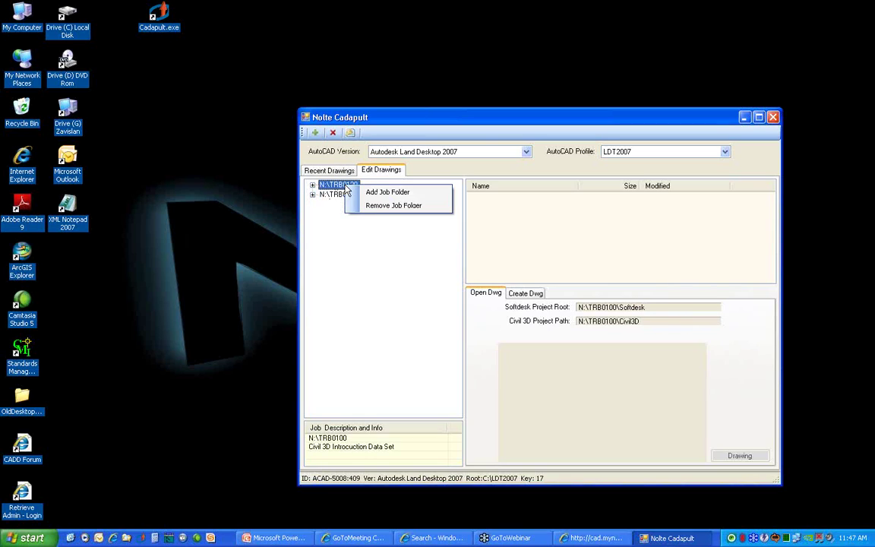
pyautogui.click(387, 206)
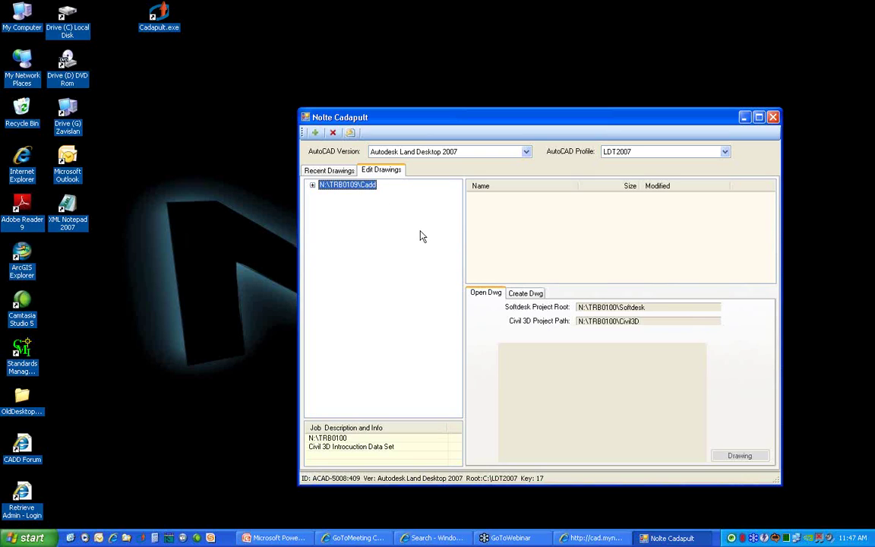
# - Expand the N:\TRB0109\Cadd job folder and set the AutoCAD version to AutoCAD Civil 3D 2009, checking its available profiles
pyautogui.click(313, 184)
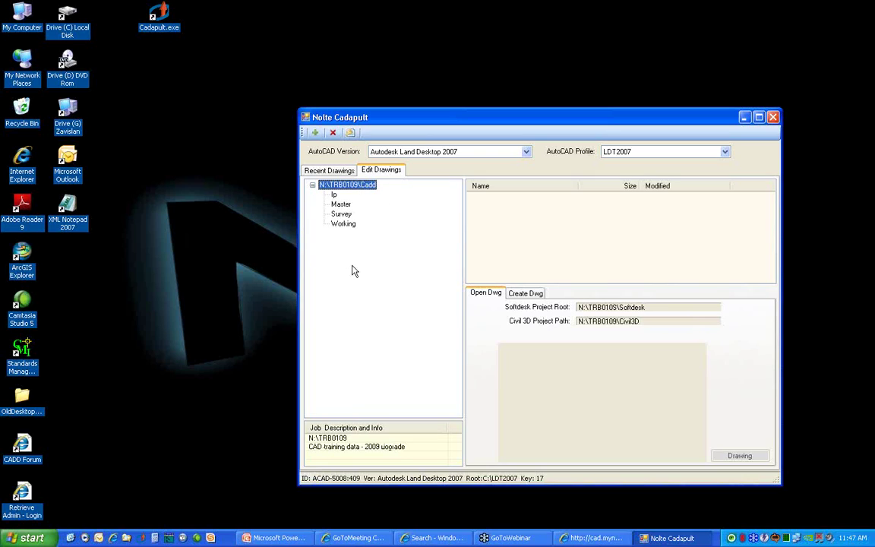
pyautogui.click(468, 155)
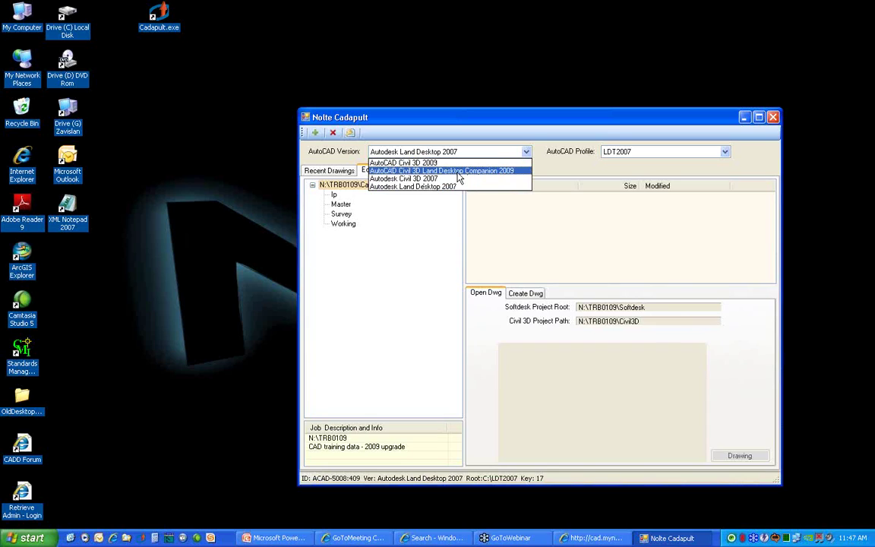
pyautogui.click(431, 162)
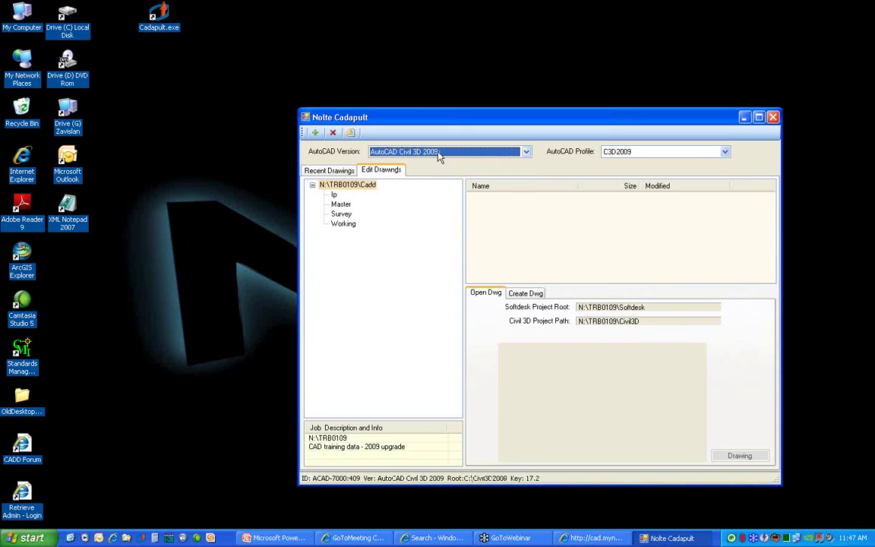
pyautogui.click(725, 152)
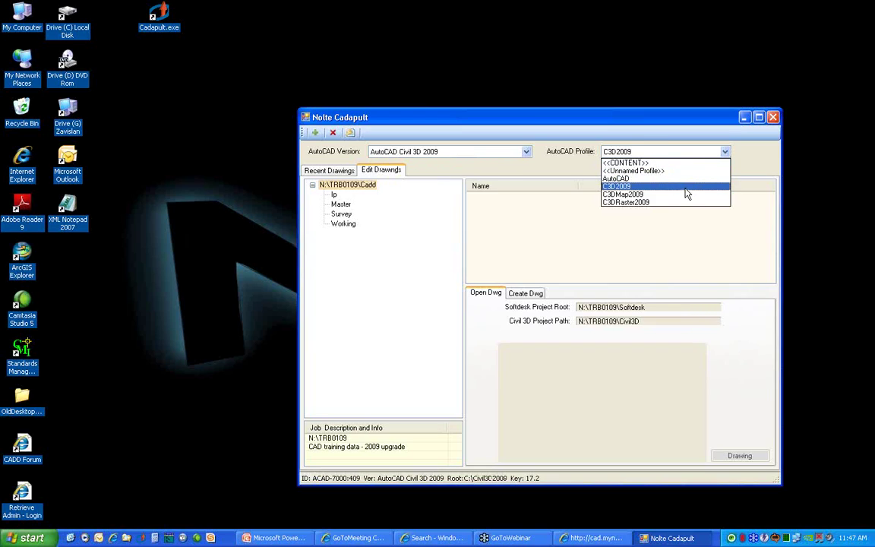
pyautogui.click(526, 152)
# - Switch the AutoCAD version to AutoCAD Civil 3D Land Desktop Companion 2009 and review its available profiles
pyautogui.click(528, 153)
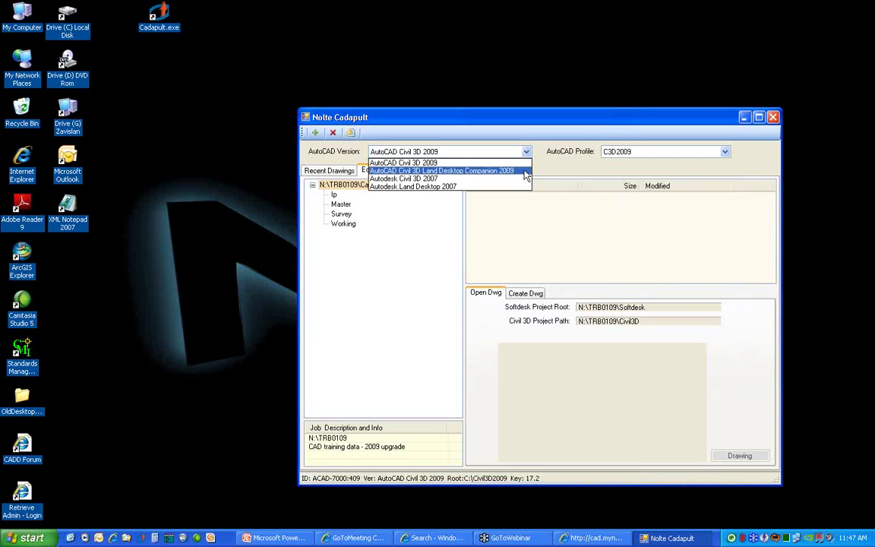
pyautogui.click(477, 170)
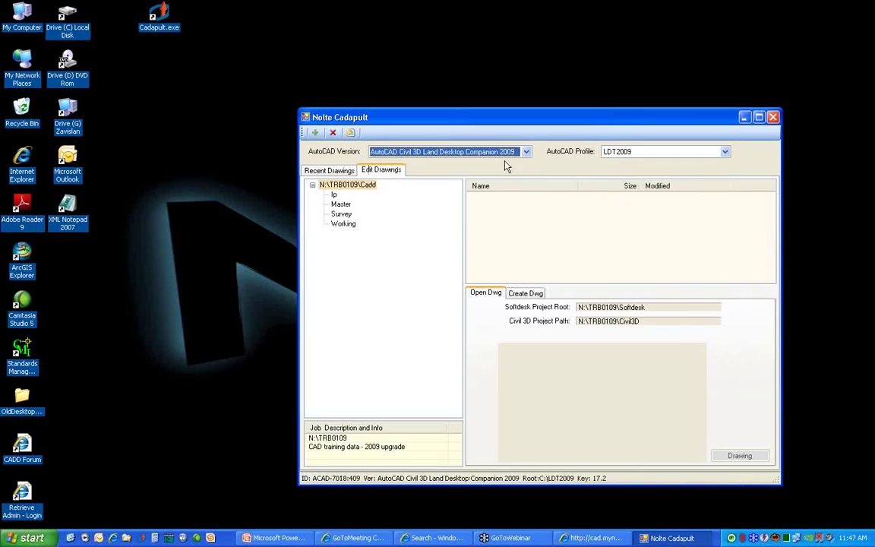
pyautogui.click(726, 152)
pyautogui.moveTo(727, 168); pyautogui.dragTo(729, 192)
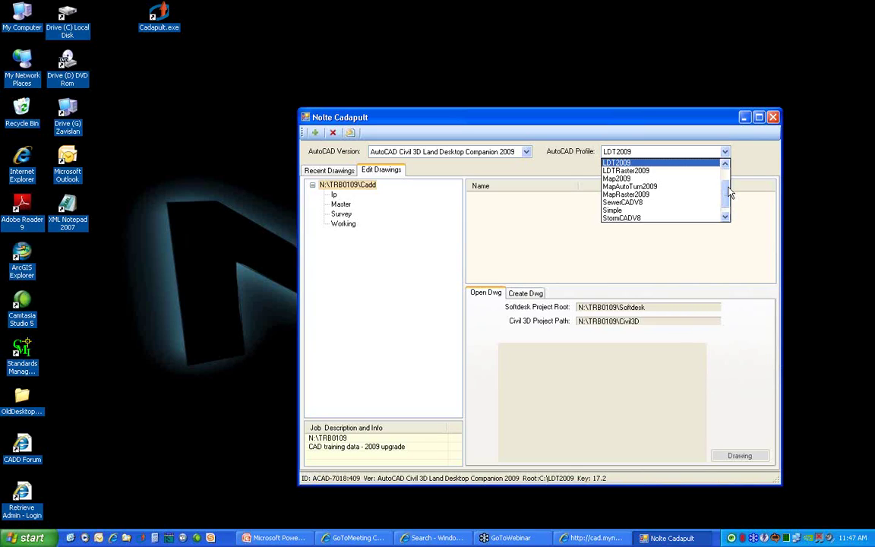
pyautogui.click(801, 167)
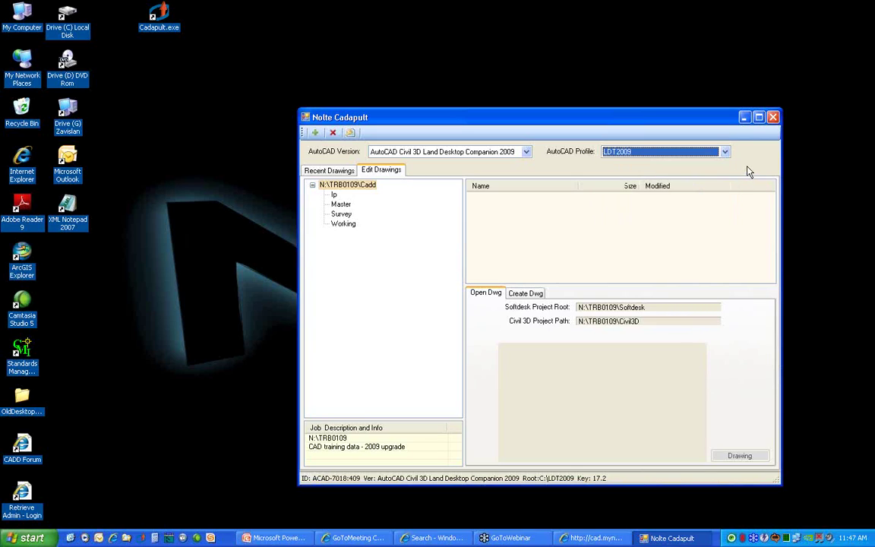
# - Switch the AutoCAD version to Autodesk Land Desktop 2007 and review its available profiles
pyautogui.click(527, 152)
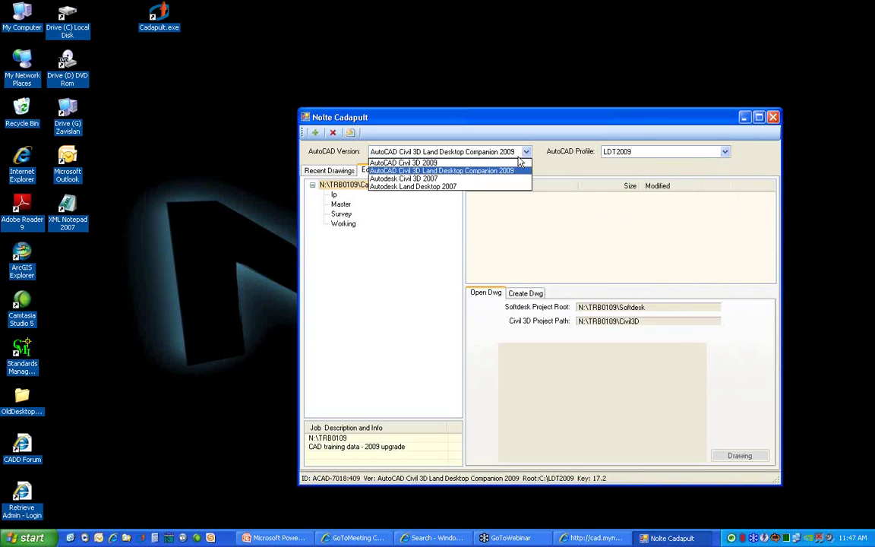
pyautogui.click(447, 187)
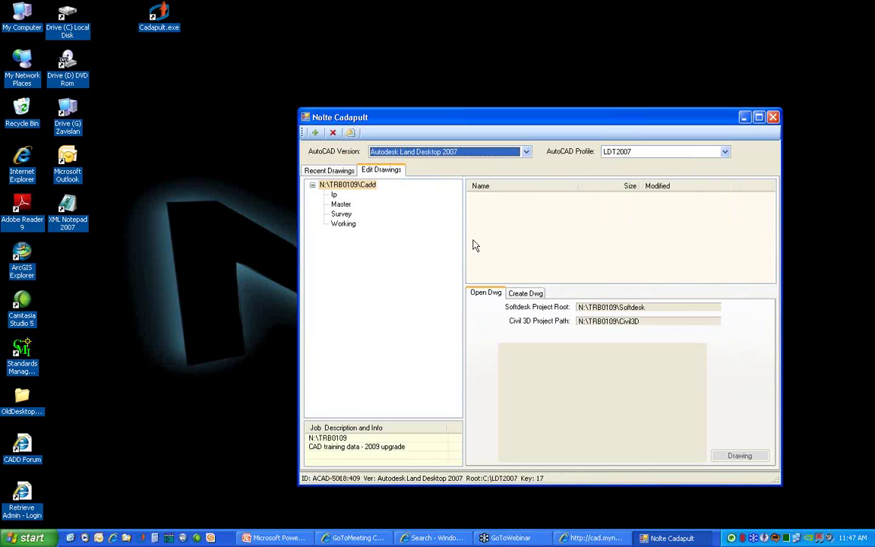
pyautogui.click(726, 152)
pyautogui.moveTo(725, 195)
pyautogui.mouseDown()
pyautogui.moveTo(725, 184)
pyautogui.moveTo(726, 204)
pyautogui.mouseUp()
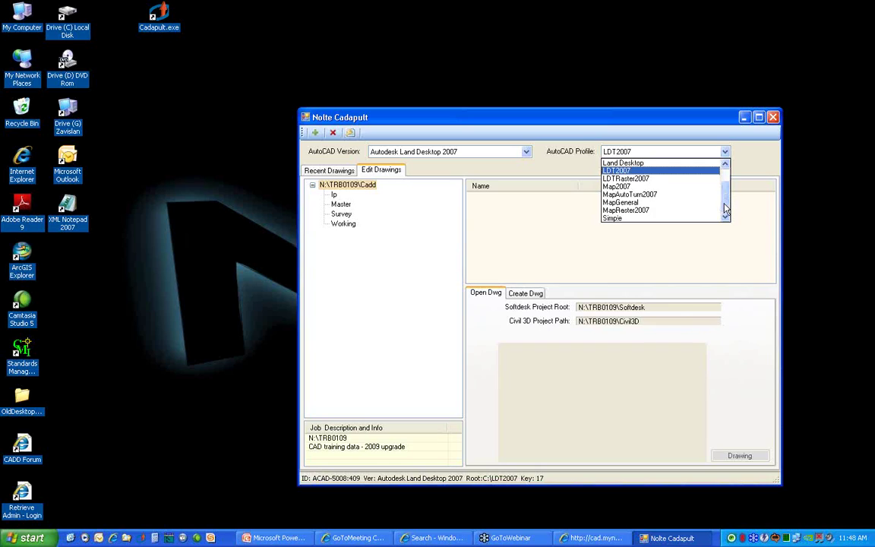
pyautogui.click(365, 273)
# - Set the AutoCAD version back to AutoCAD Civil 3D 2009
pyautogui.click(439, 151)
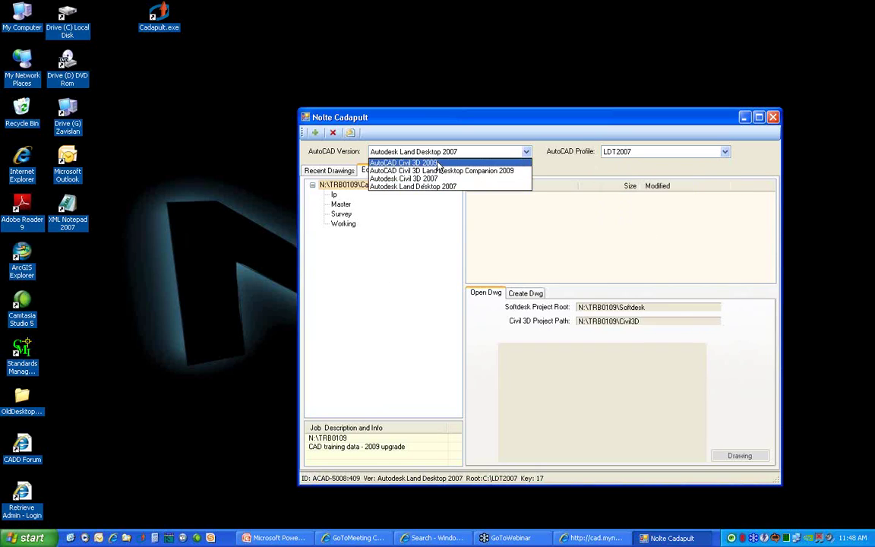
pyautogui.click(437, 163)
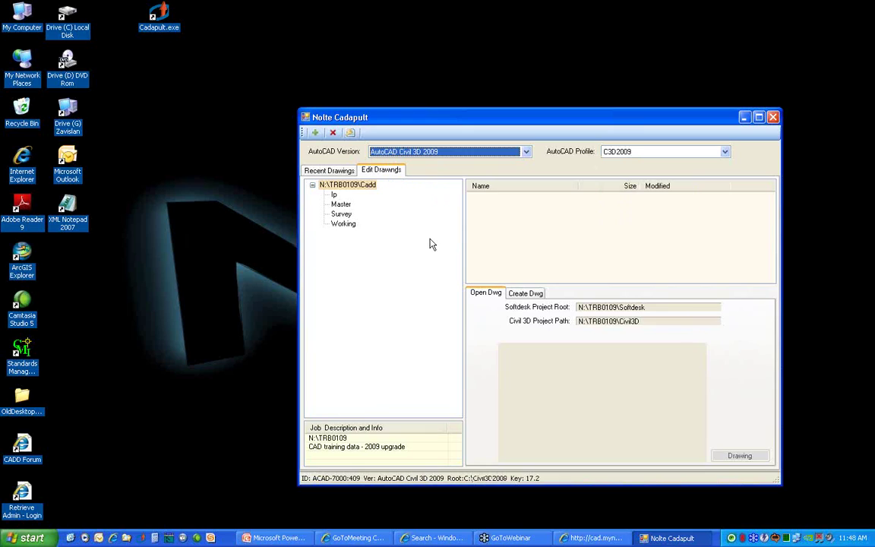
# - List the drawings in the Master folder of N:\TRB0109\Cadd, sorted by modified date
pyautogui.click(341, 207)
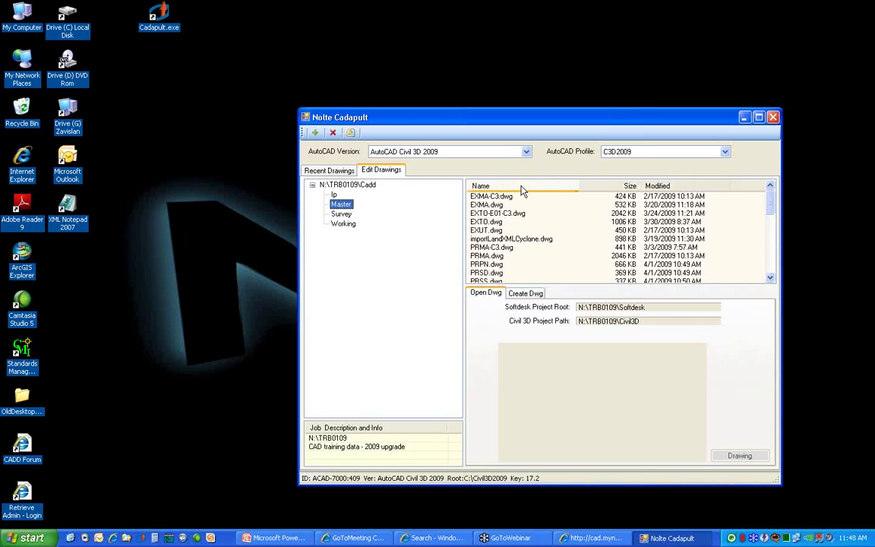
pyautogui.click(658, 185)
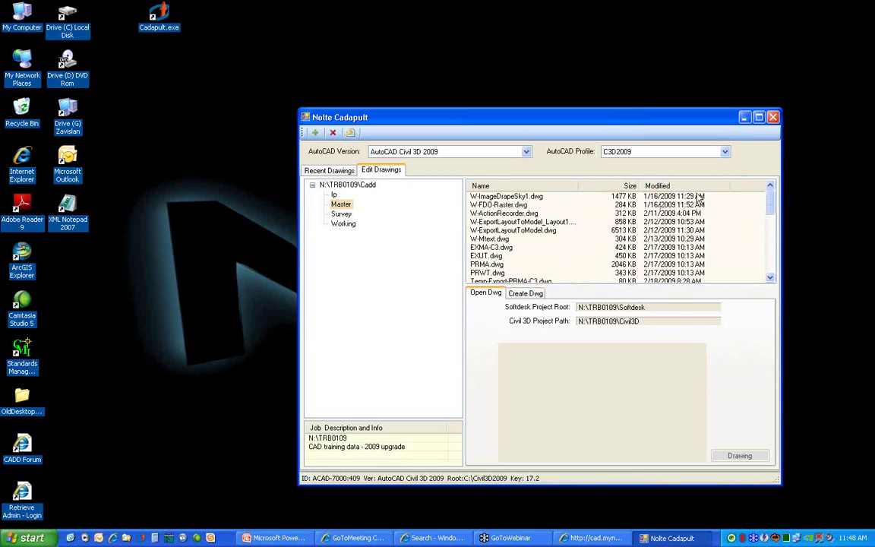
# - Re-sort the Master folder's drawings by newest modified date, by size, and finally by name
pyautogui.click(659, 186)
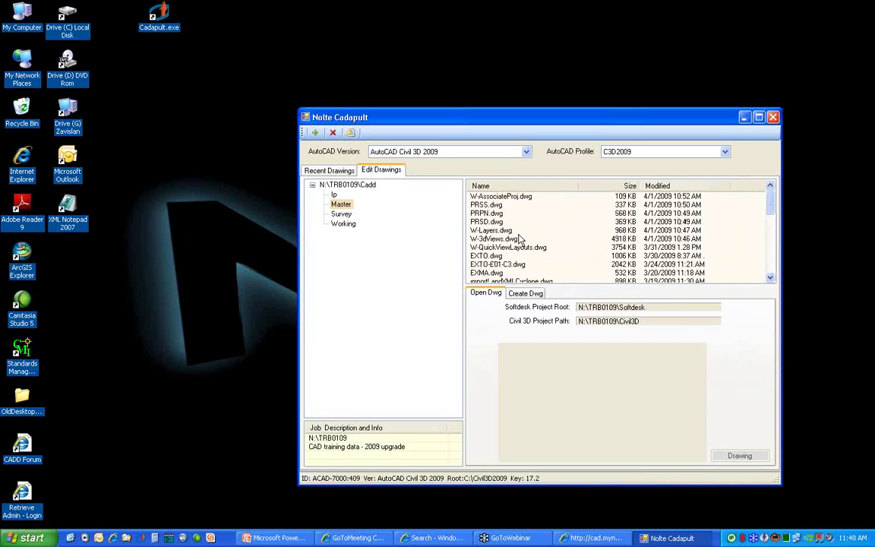
pyautogui.click(623, 186)
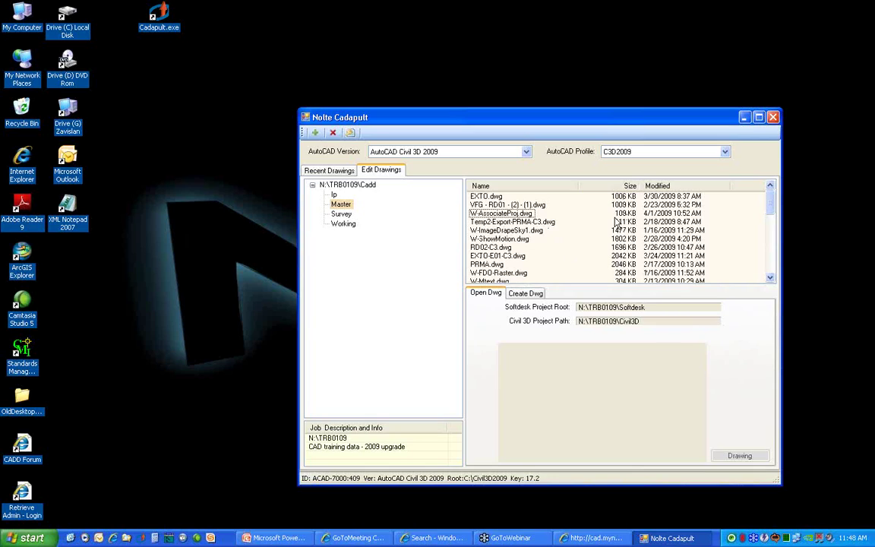
pyautogui.click(496, 188)
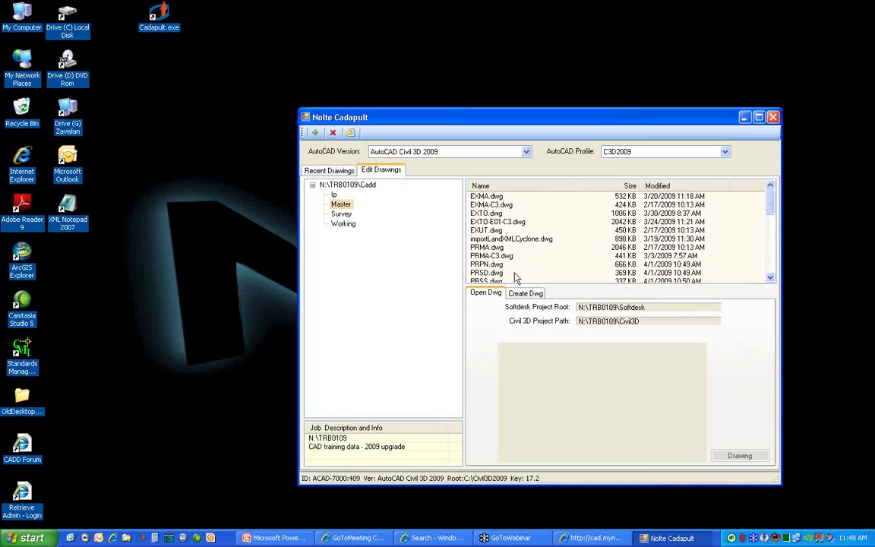
# - Open PRPN.dwg from the Master folder in AutoCAD Civil 3D 2009 and enlarge the Toolspace palette
pyautogui.click(487, 263)
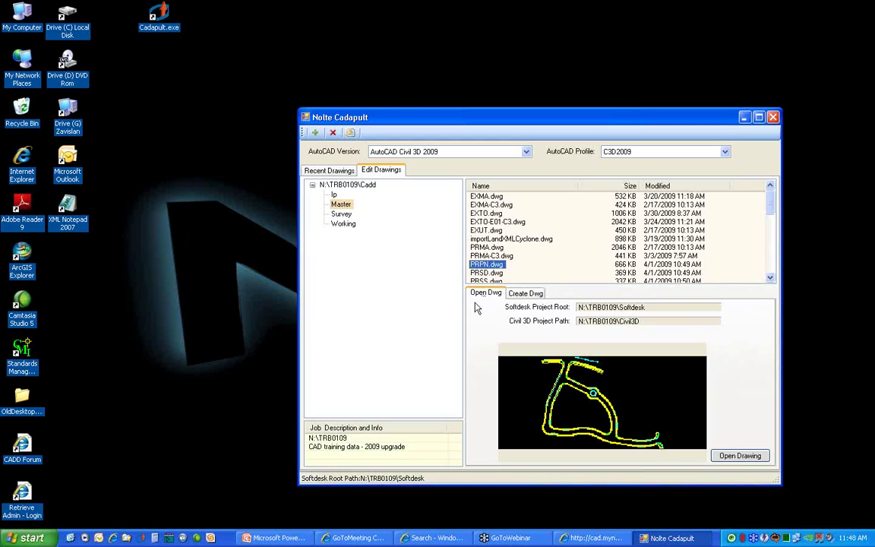
pyautogui.click(520, 294)
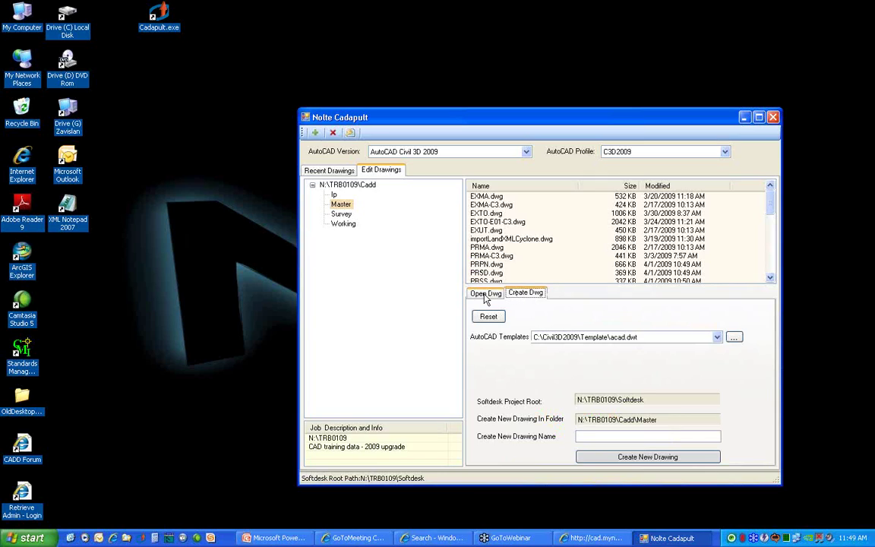
pyautogui.click(485, 296)
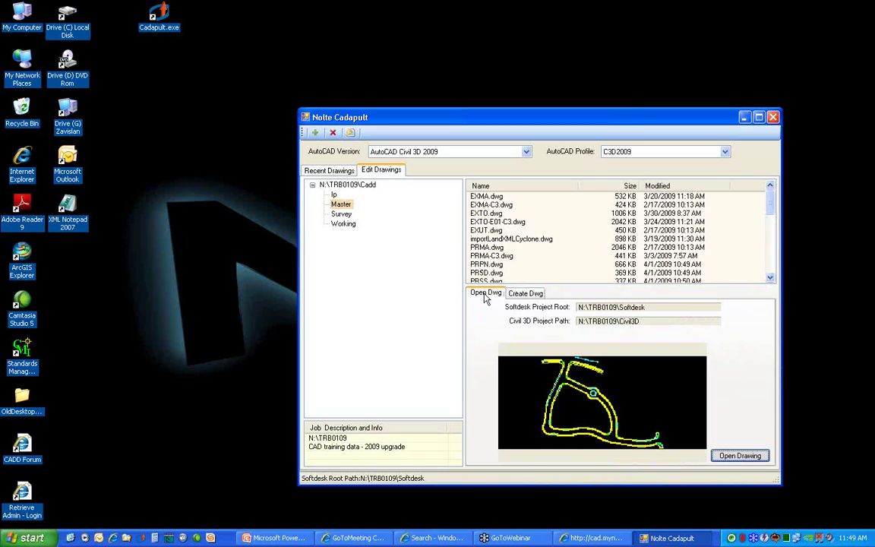
pyautogui.click(741, 456)
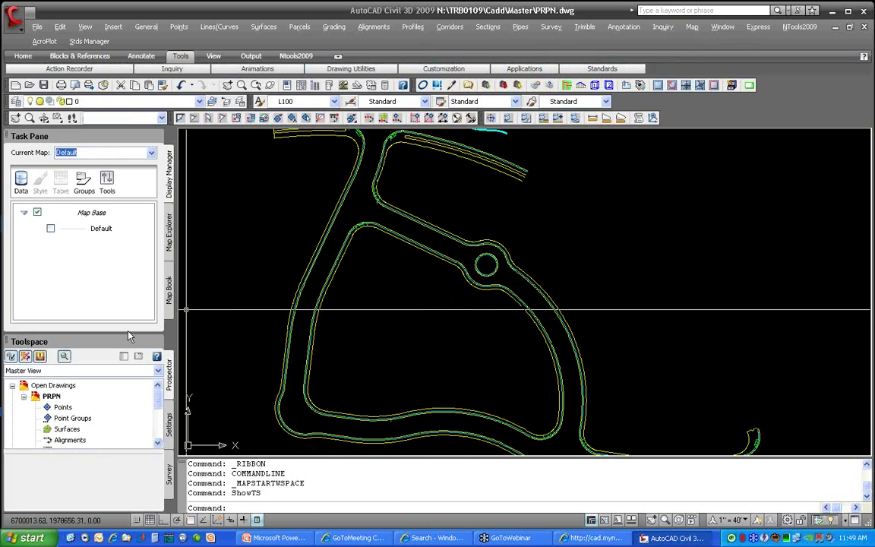
pyautogui.moveTo(129, 336)
pyautogui.mouseDown()
pyautogui.moveTo(138, 209)
pyautogui.moveTo(137, 288)
pyautogui.mouseUp()
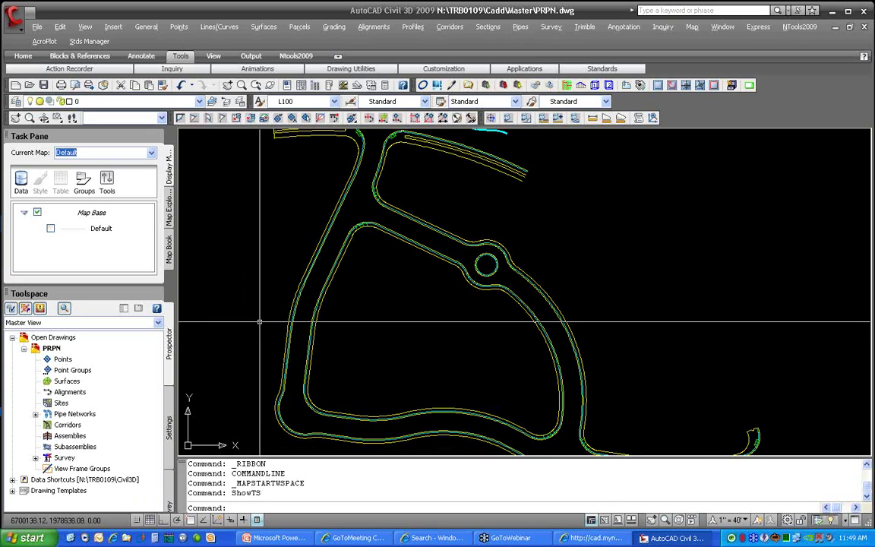
# - Browse the Master folder's drawings in the Select File dialog, cancel it, and close Civil 3D without saving PRPN.dwg
pyautogui.click(29, 85)
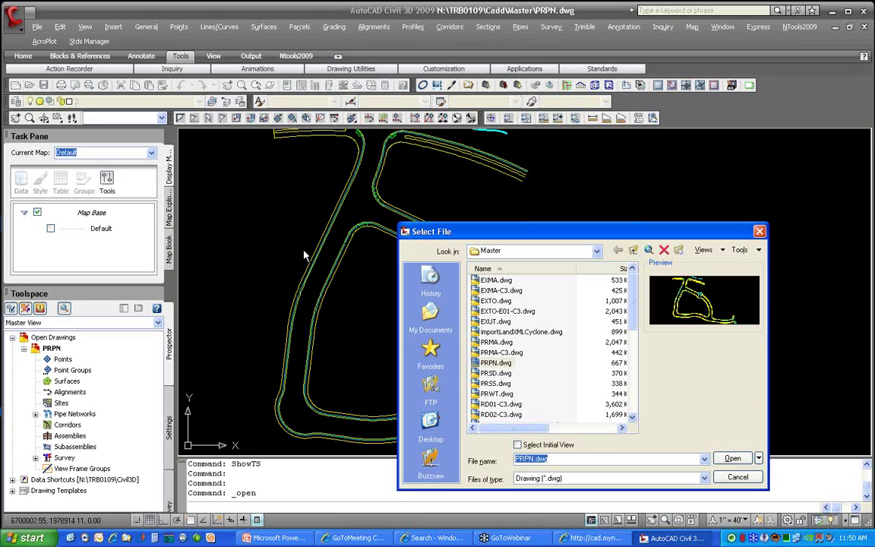
pyautogui.moveTo(456, 231); pyautogui.dragTo(371, 180)
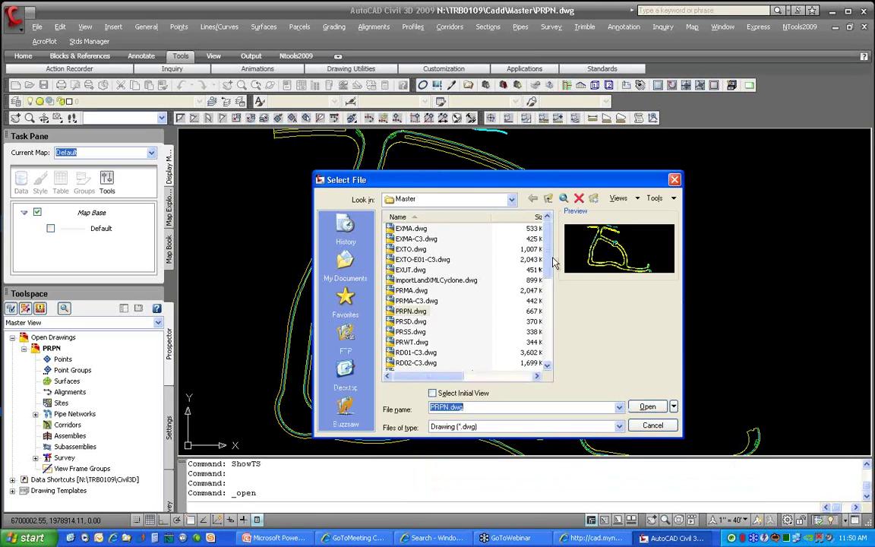
pyautogui.moveTo(552, 262); pyautogui.dragTo(546, 308)
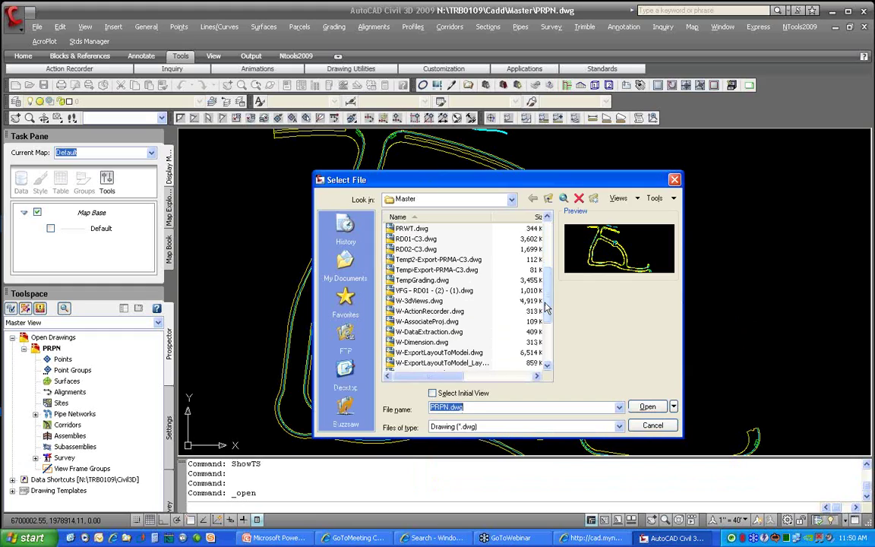
pyautogui.click(652, 426)
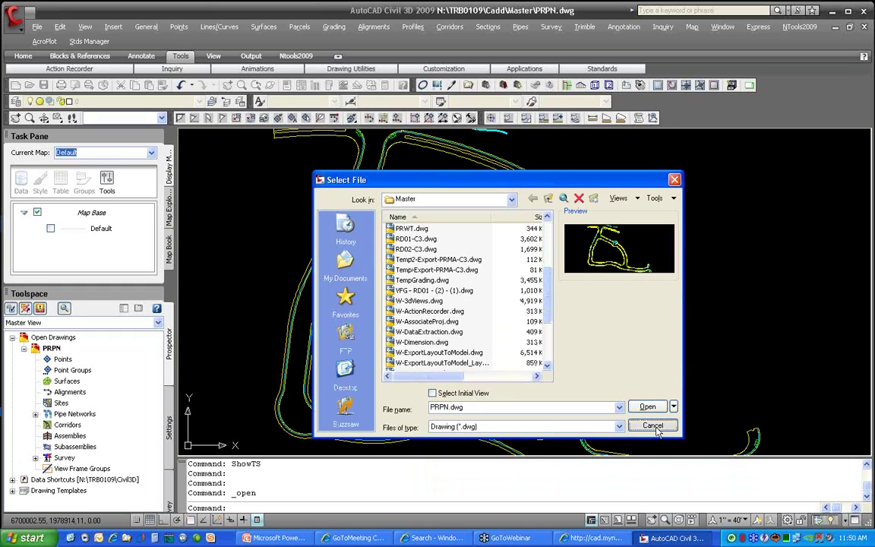
pyautogui.click(864, 13)
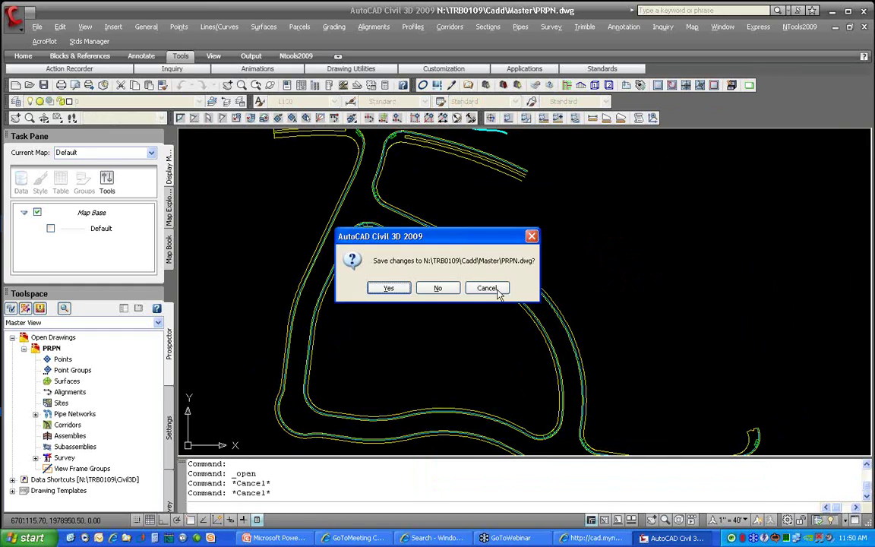
pyautogui.click(423, 291)
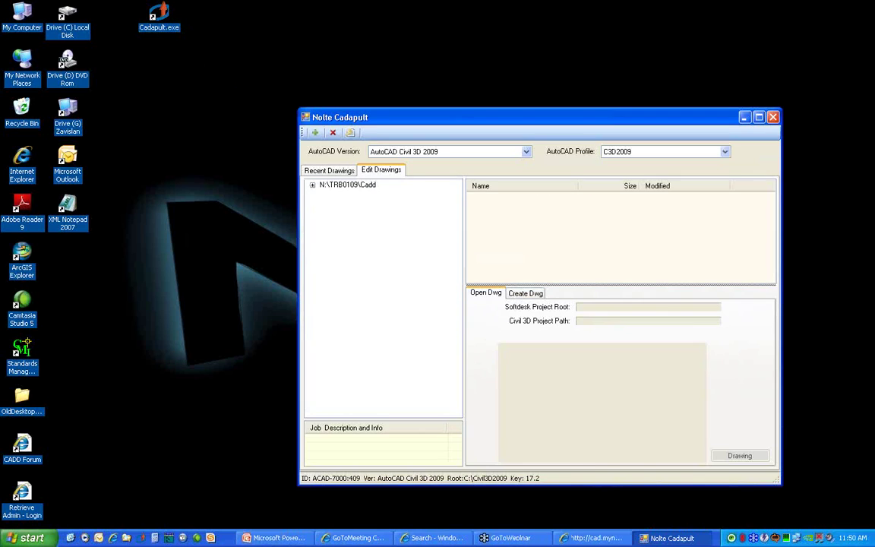
# - Set the AutoCAD version to AutoCAD Civil 3D Land Desktop Companion 2009 and list the drawings in N:\TRB0109\Cadd\Master
pyautogui.click(478, 153)
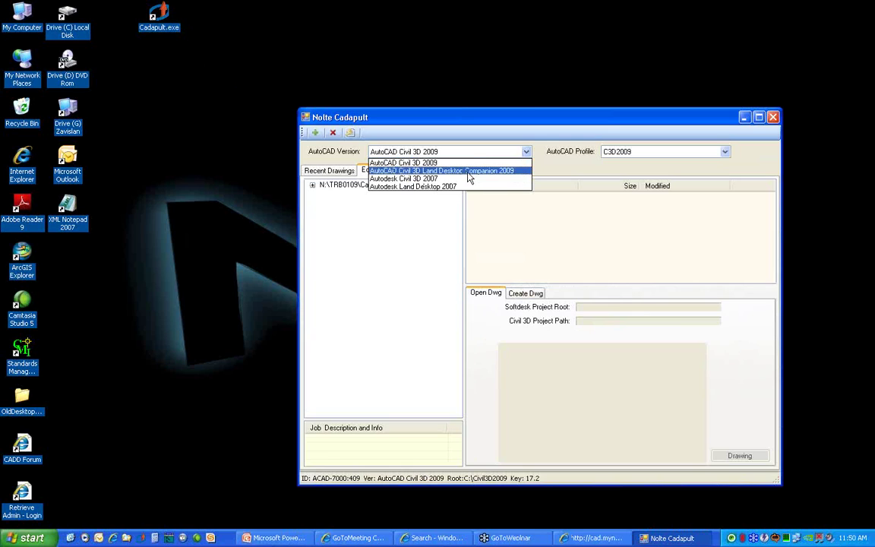
pyautogui.click(470, 177)
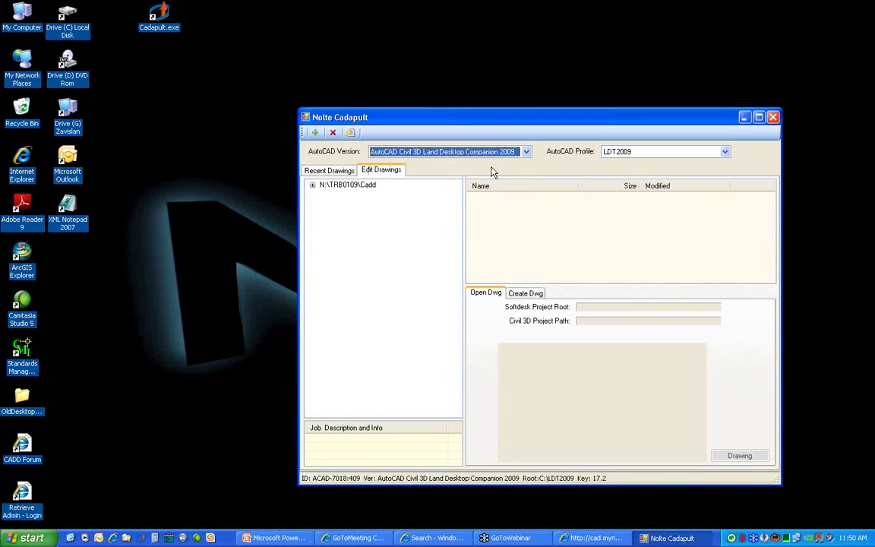
pyautogui.click(347, 186)
pyautogui.click(312, 185)
pyautogui.click(341, 204)
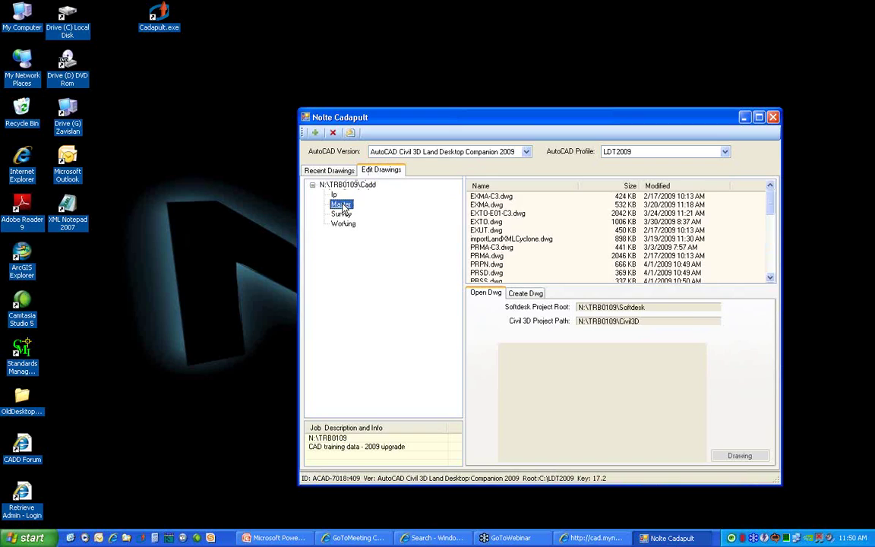
# - Sort the Master drawings by modified date, newest first, and open PRPN.dwg
pyautogui.click(700, 185)
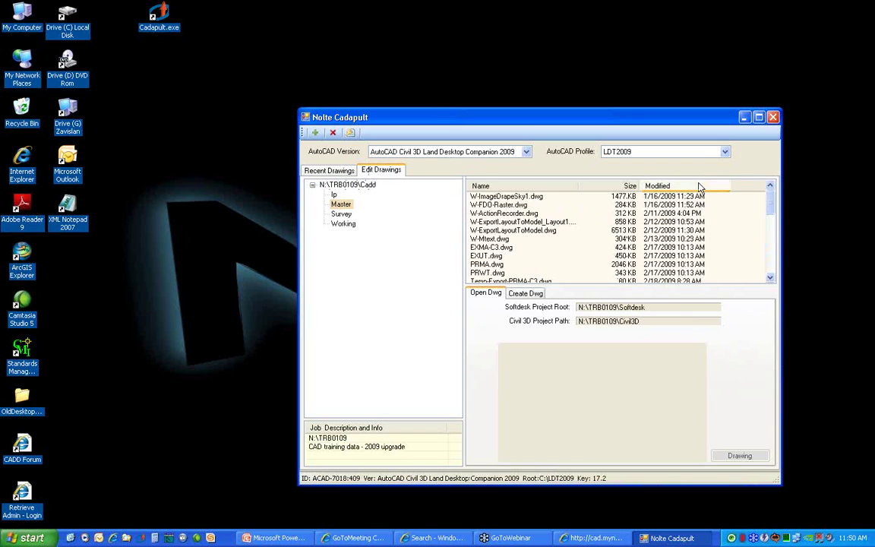
pyautogui.click(700, 186)
pyautogui.click(484, 214)
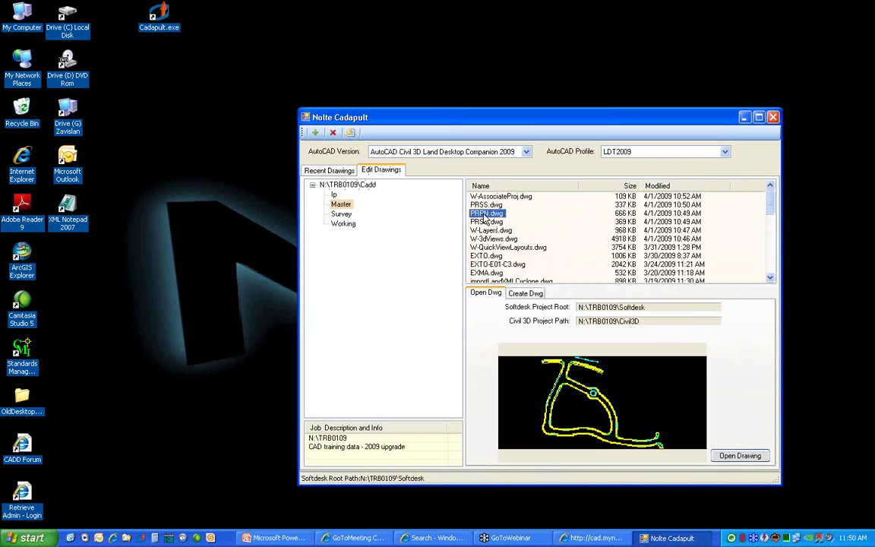
pyautogui.click(734, 457)
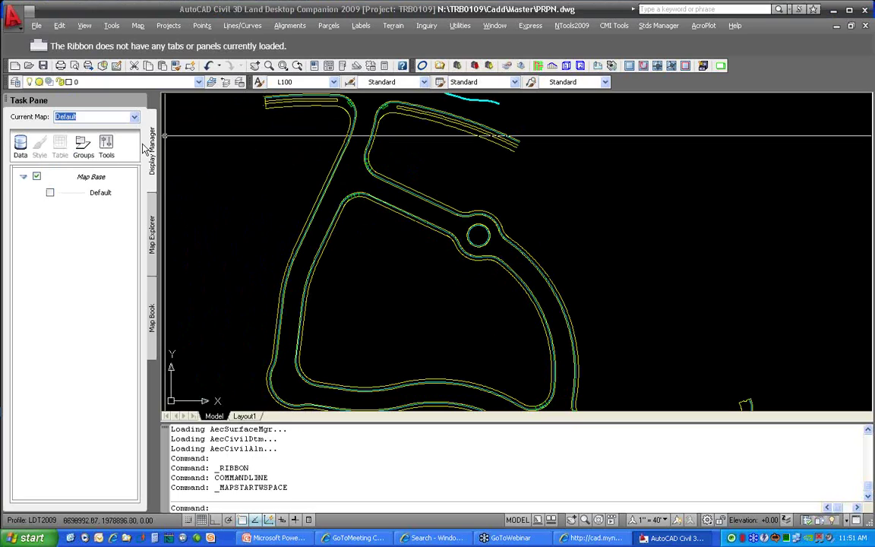
# - Bring up the project-based Open Drawing dialog and choose TRB0109 as the project
pyautogui.click(31, 68)
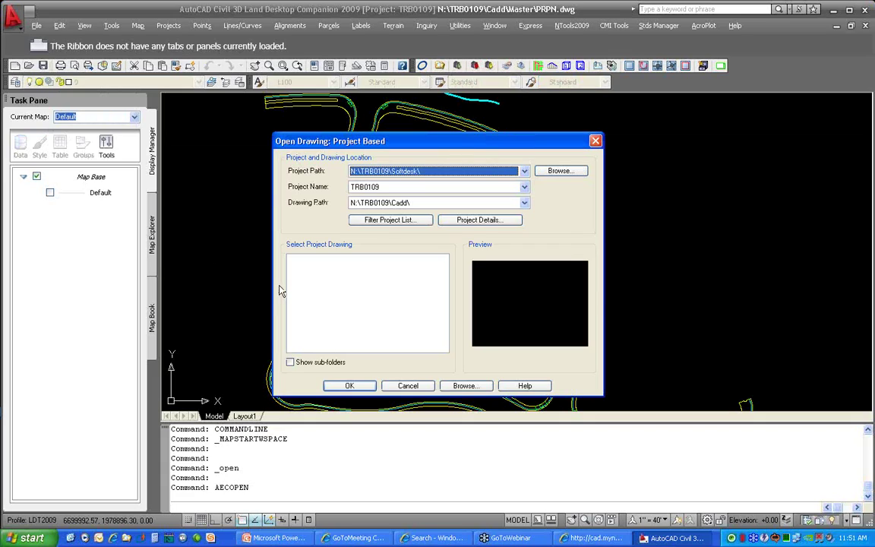
pyautogui.click(400, 187)
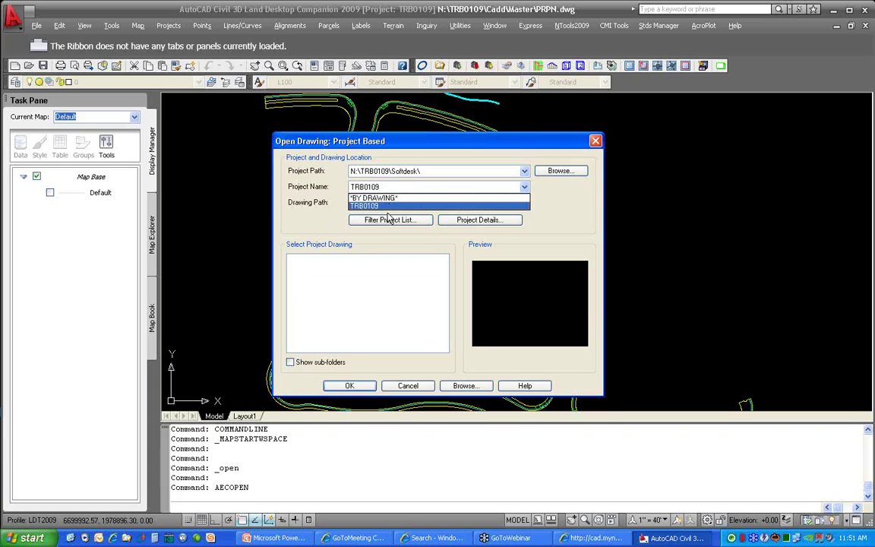
pyautogui.click(388, 205)
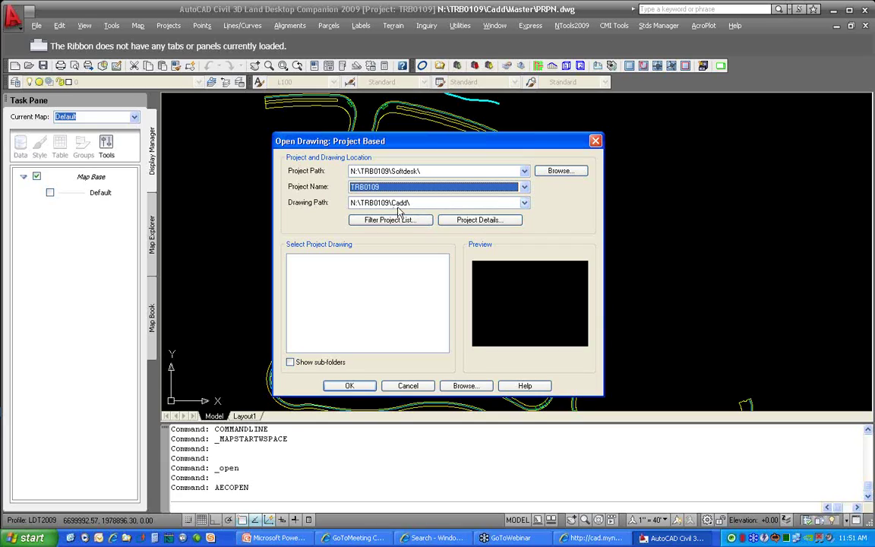
# - Review the TRB0109 project details and confirm N:\TRB0109\Cadd\ as its fixed drawing path
pyautogui.click(474, 222)
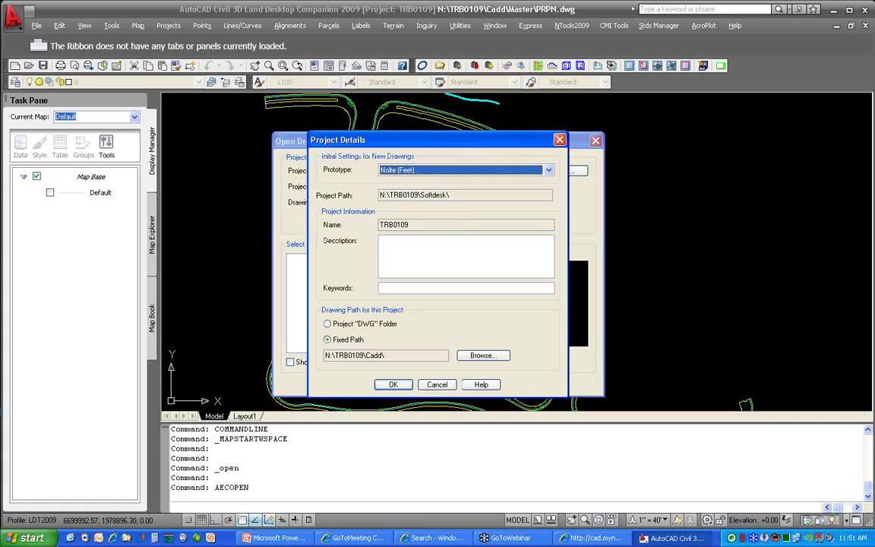
pyautogui.click(480, 356)
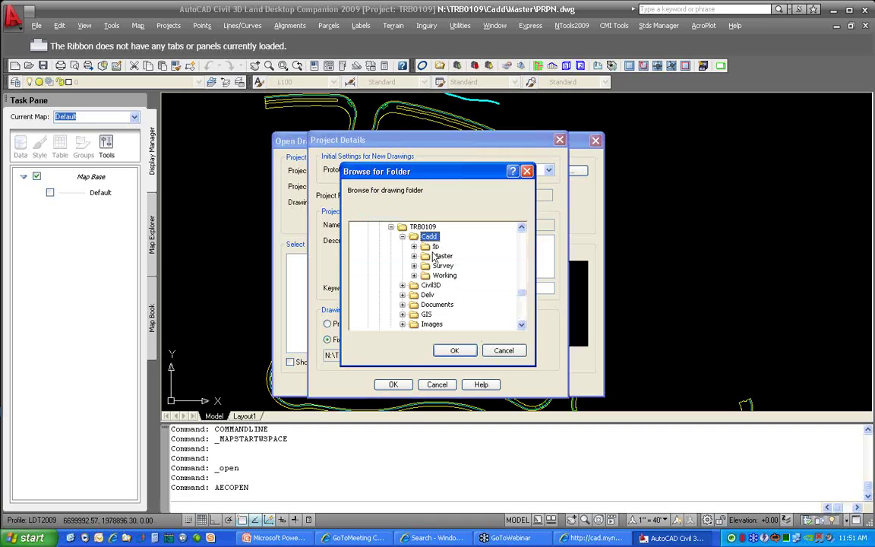
pyautogui.click(454, 350)
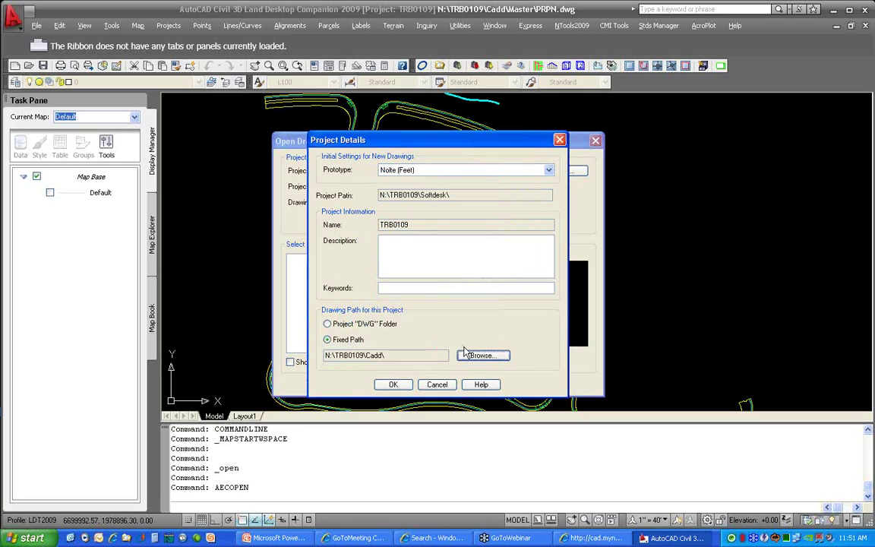
pyautogui.click(393, 384)
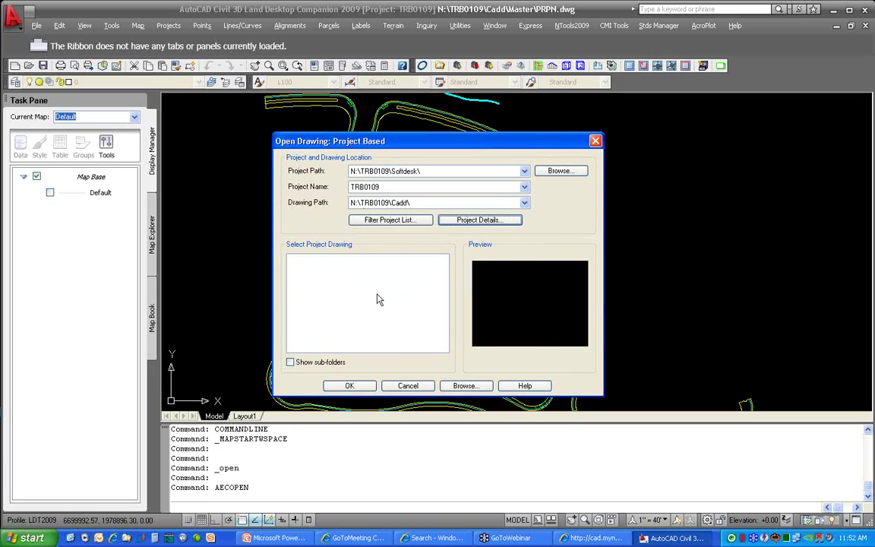
# - View the project drawings in the Master and Ip folders, and return the drawing path to N:\TRB0109\Cadd\
pyautogui.click(524, 203)
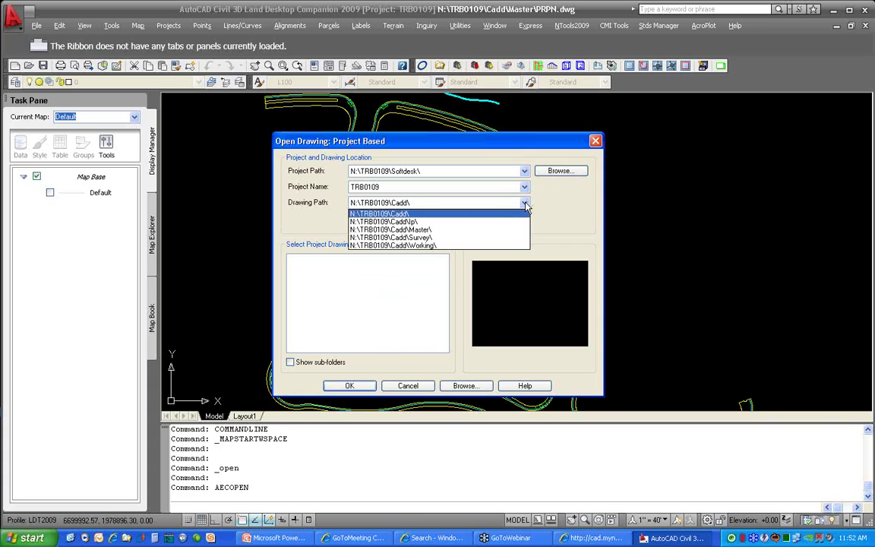
pyautogui.click(438, 236)
pyautogui.moveTo(445, 268)
pyautogui.mouseDown()
pyautogui.moveTo(445, 312)
pyautogui.moveTo(445, 265)
pyautogui.mouseUp()
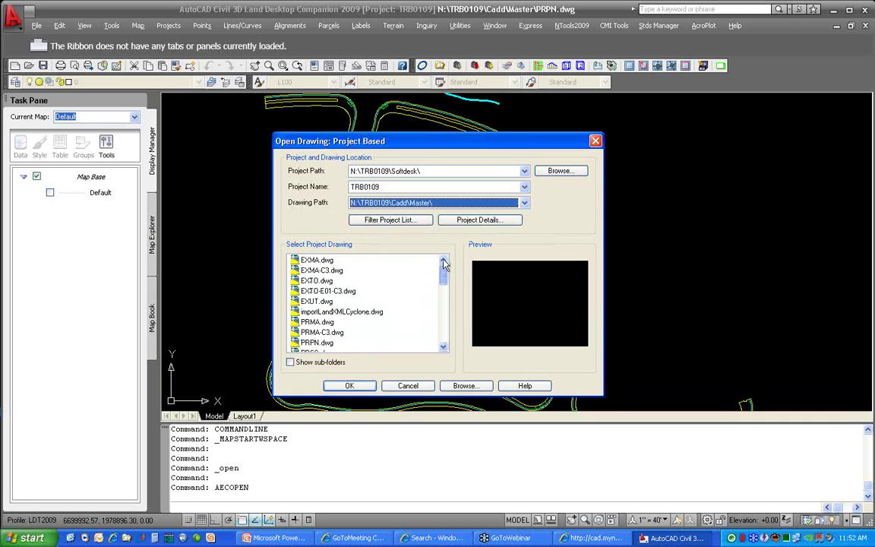
pyautogui.click(477, 202)
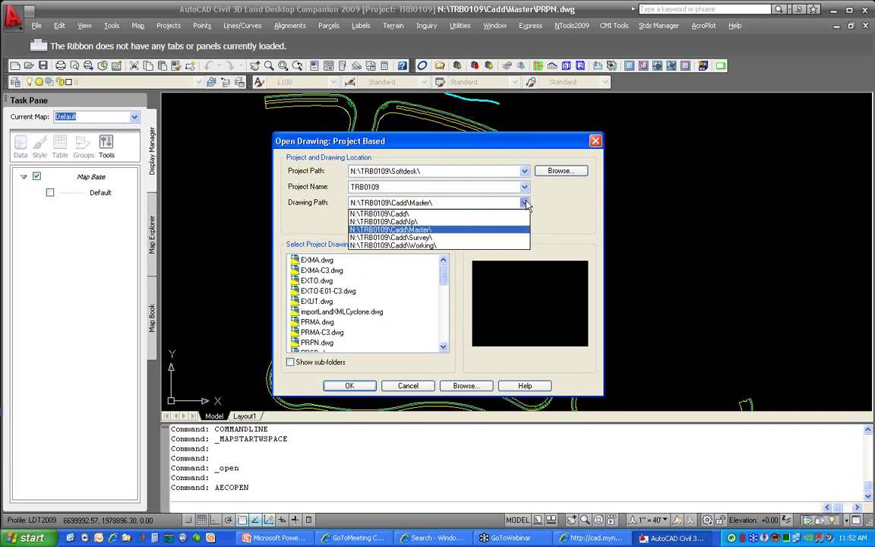
pyautogui.click(421, 223)
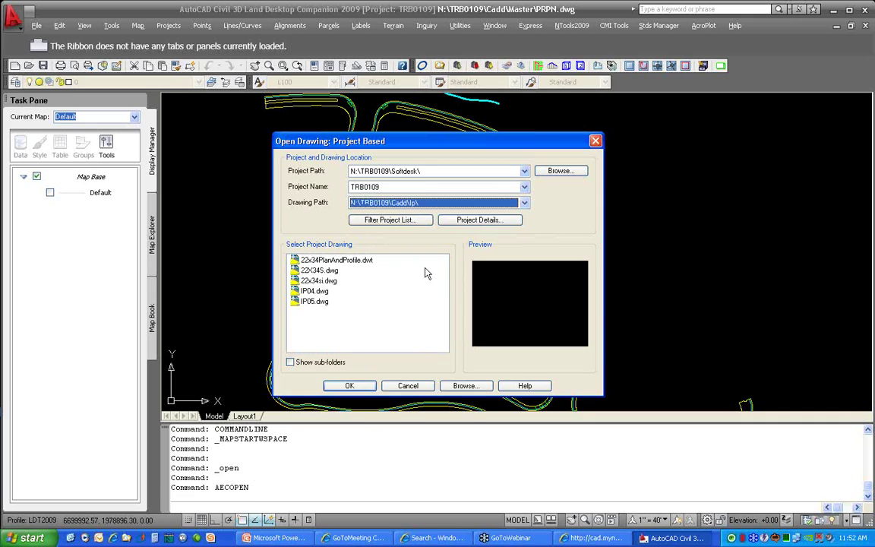
pyautogui.click(443, 205)
pyautogui.click(429, 212)
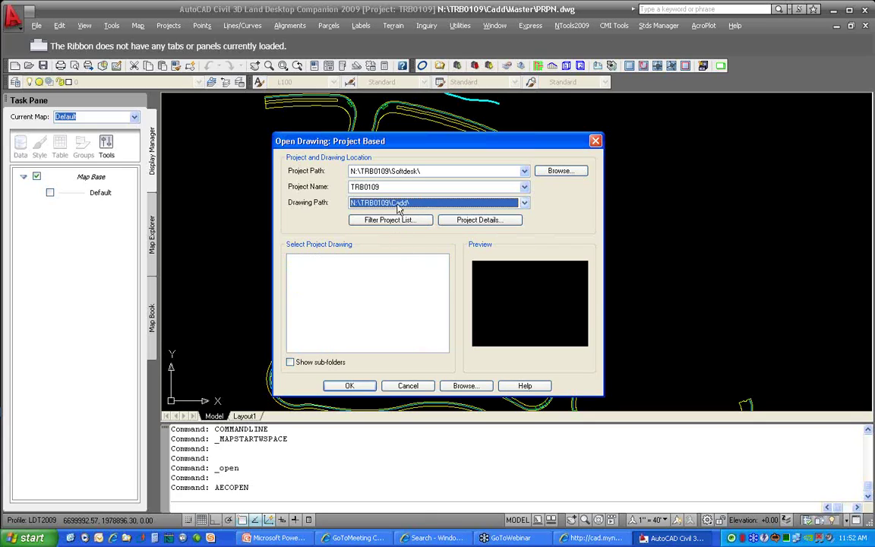
# - Include sub-folders in the project drawing list and browse the drawings under N:\TRB0109\Cadd\
pyautogui.click(291, 364)
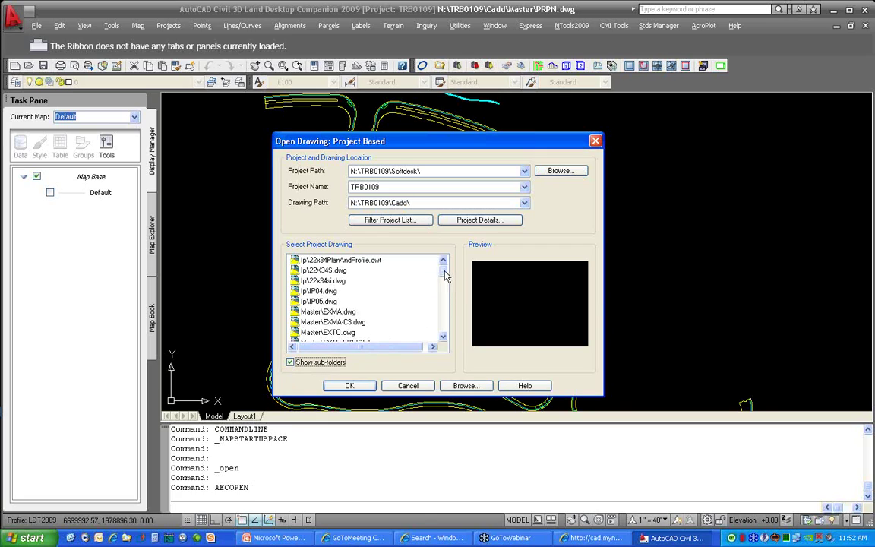
pyautogui.moveTo(446, 277); pyautogui.dragTo(446, 282)
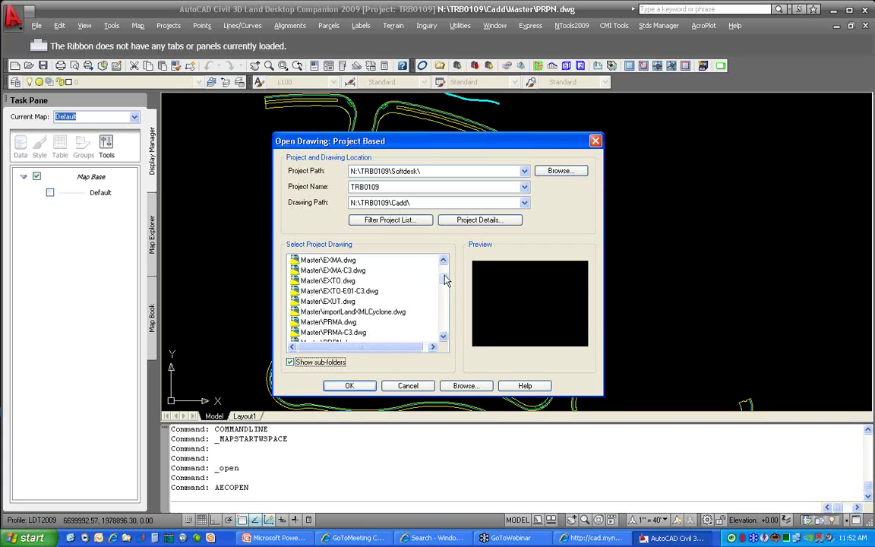
pyautogui.moveTo(446, 281); pyautogui.dragTo(444, 303)
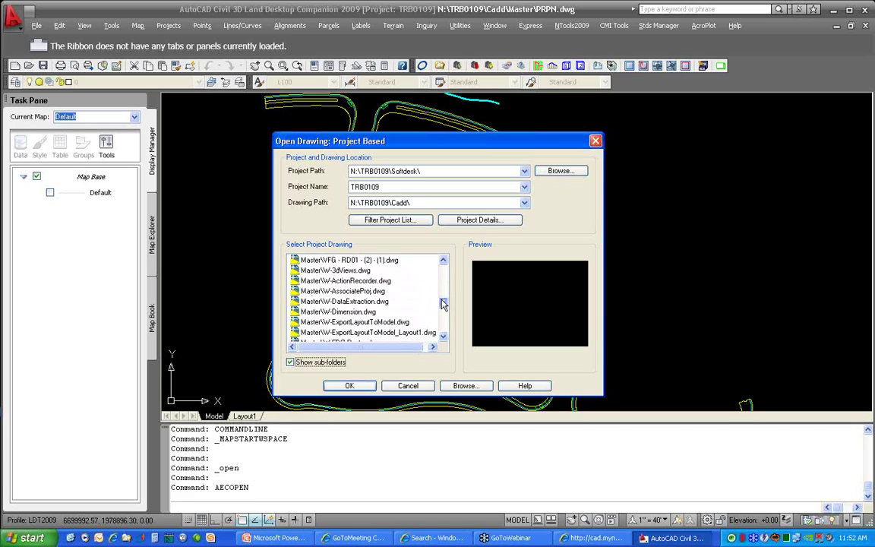
# - Open Master\W-AssociateProj.dwg from the project drawing list, discarding the changes to PRPN.dwg
pyautogui.click(360, 293)
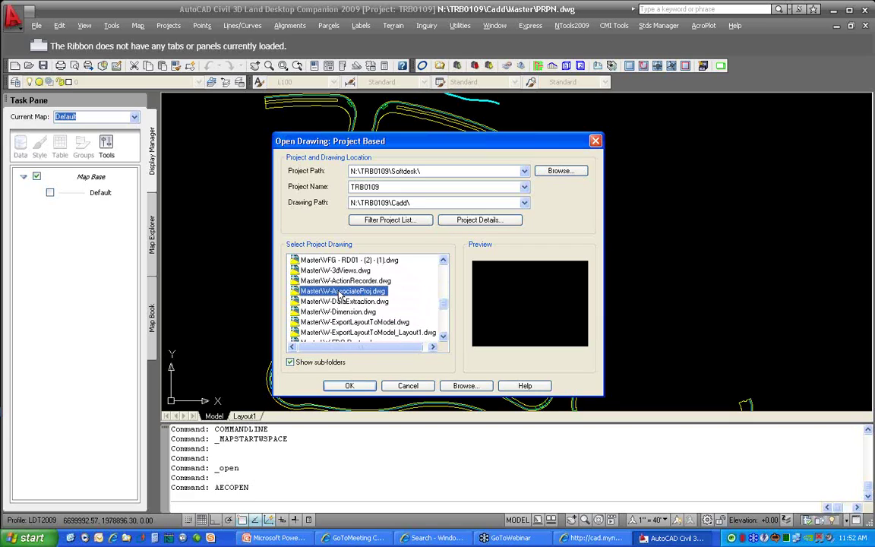
pyautogui.click(348, 386)
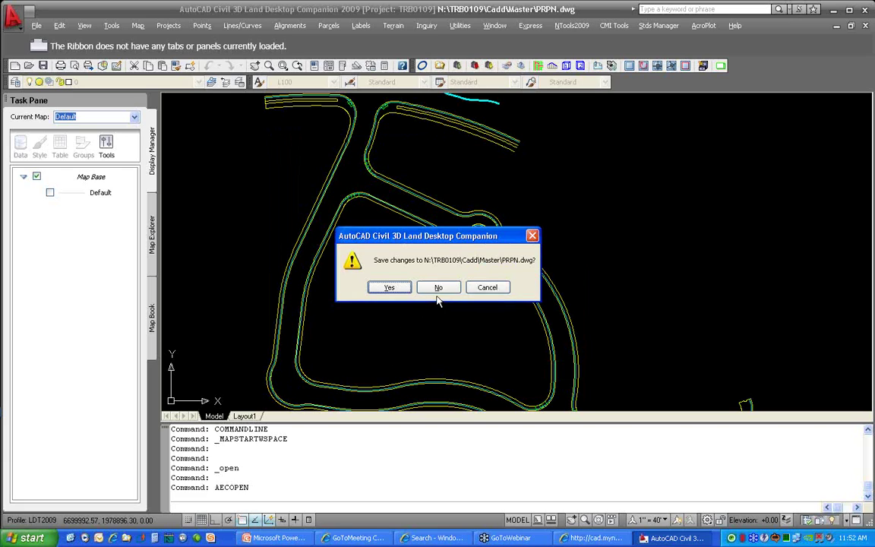
pyautogui.click(441, 292)
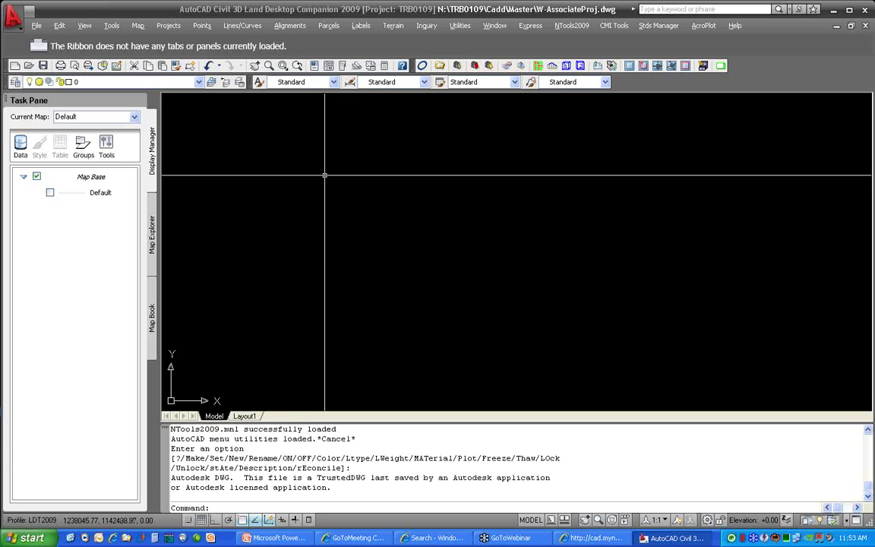
# - Reassociate the open drawing with project TRB0109 in the N:\TRB0109\Softdesk\ project path
pyautogui.click(169, 26)
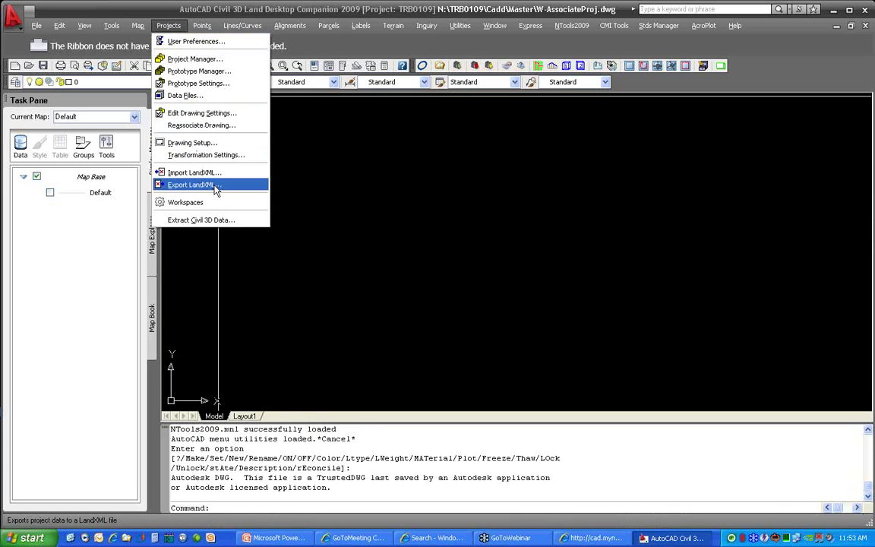
pyautogui.click(216, 124)
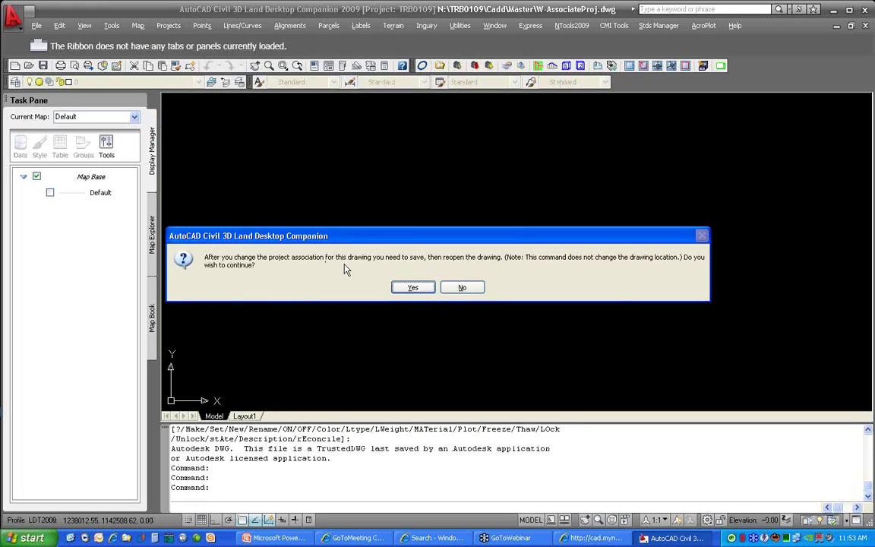
pyautogui.click(413, 289)
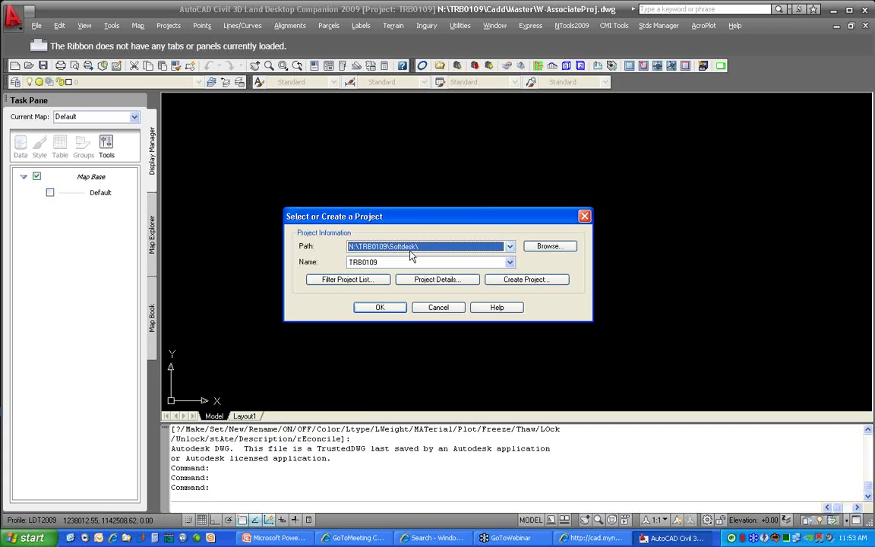
pyautogui.click(373, 262)
pyautogui.click(373, 271)
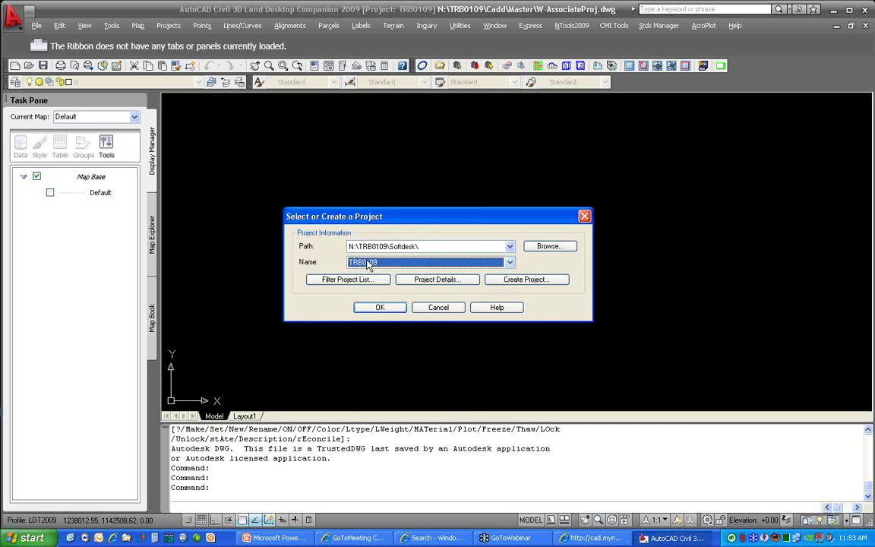
pyautogui.click(380, 308)
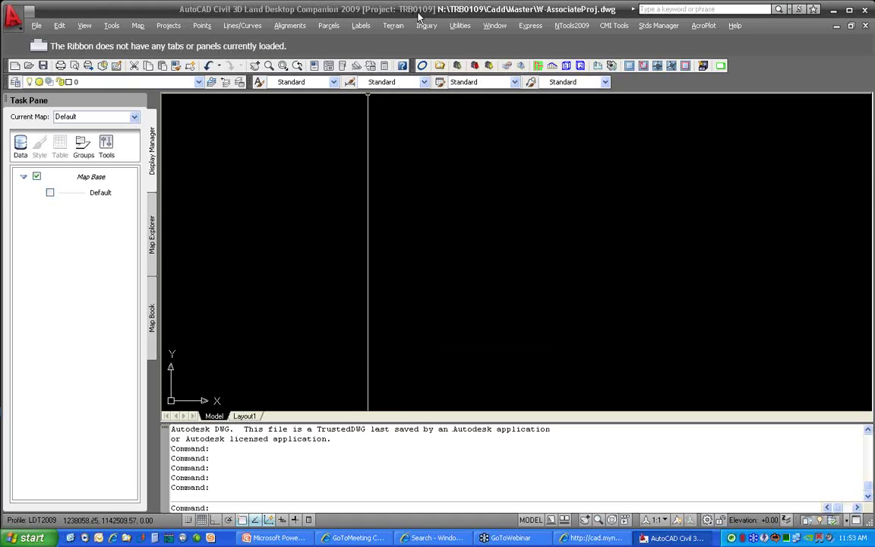
# - Close Land Desktop Companion without saving W-AssociateProj.dwg and show the recent drawings in Nolte Cadapult
pyautogui.click(865, 11)
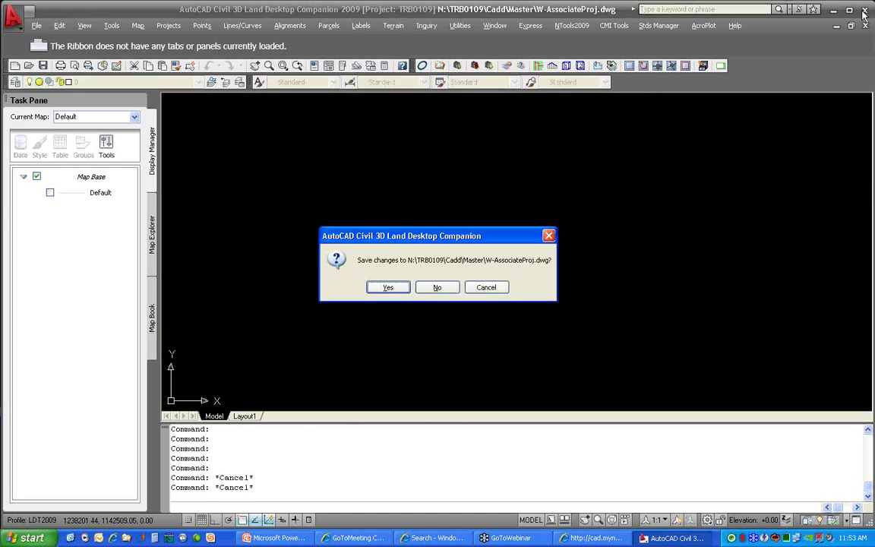
pyautogui.click(440, 290)
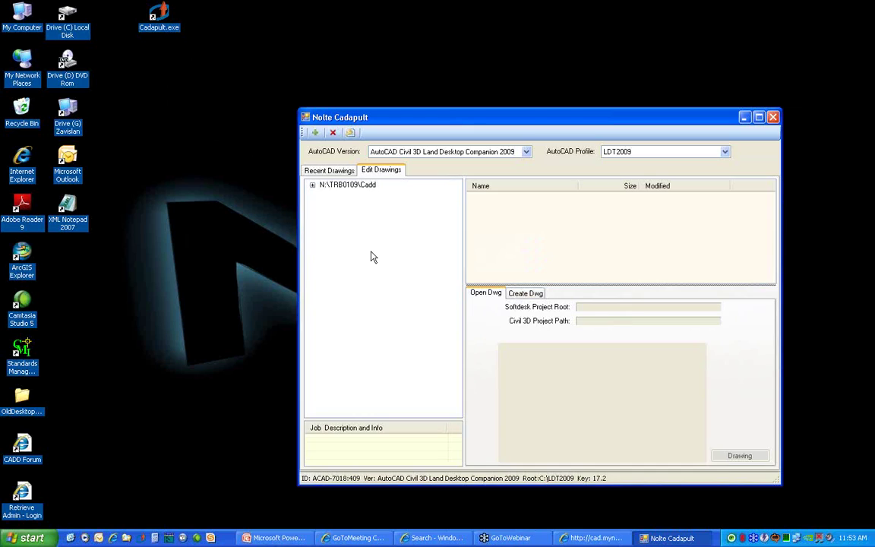
pyautogui.click(328, 171)
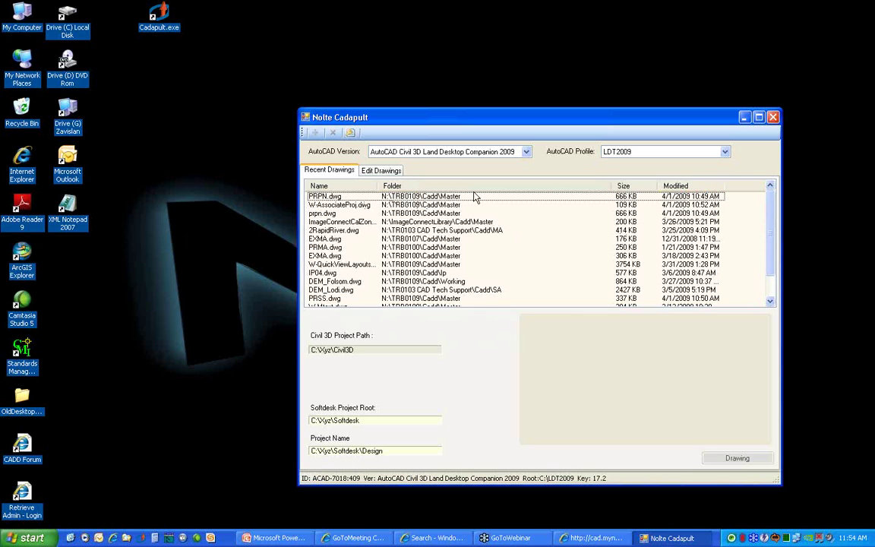
# - Sort the recent drawings by size, name and folder in turn, ending with the modified date
pyautogui.click(679, 186)
pyautogui.click(623, 186)
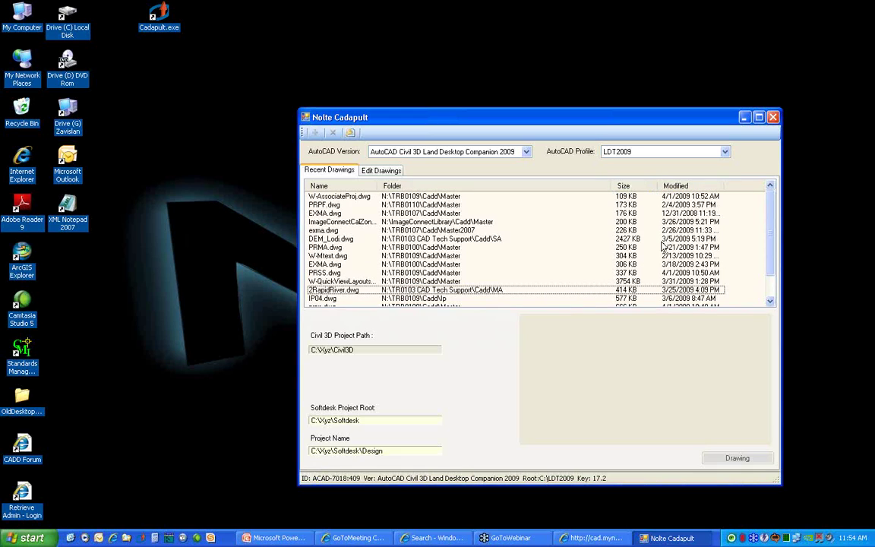
pyautogui.click(327, 186)
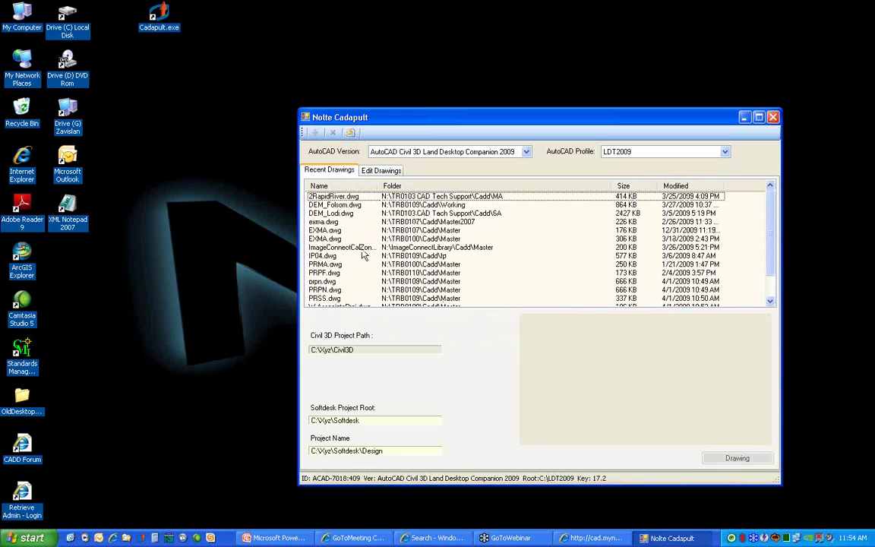
pyautogui.click(437, 187)
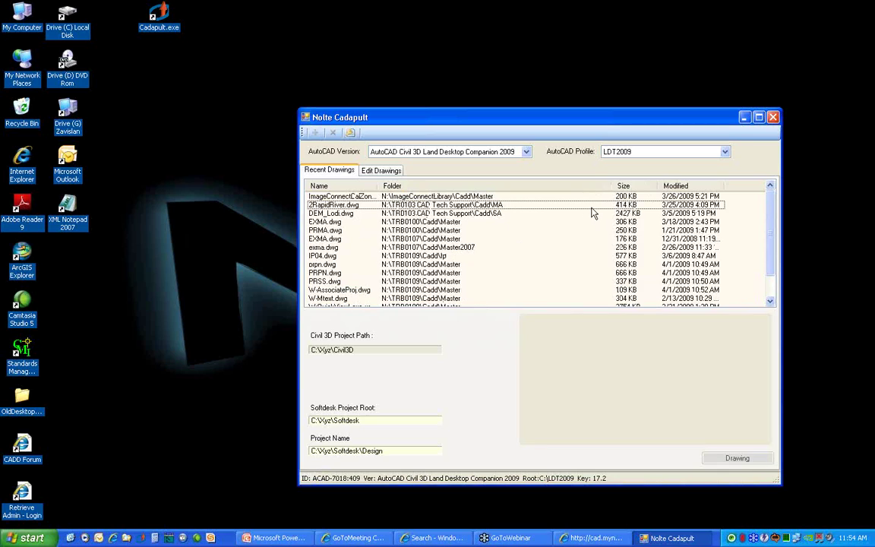
pyautogui.click(668, 186)
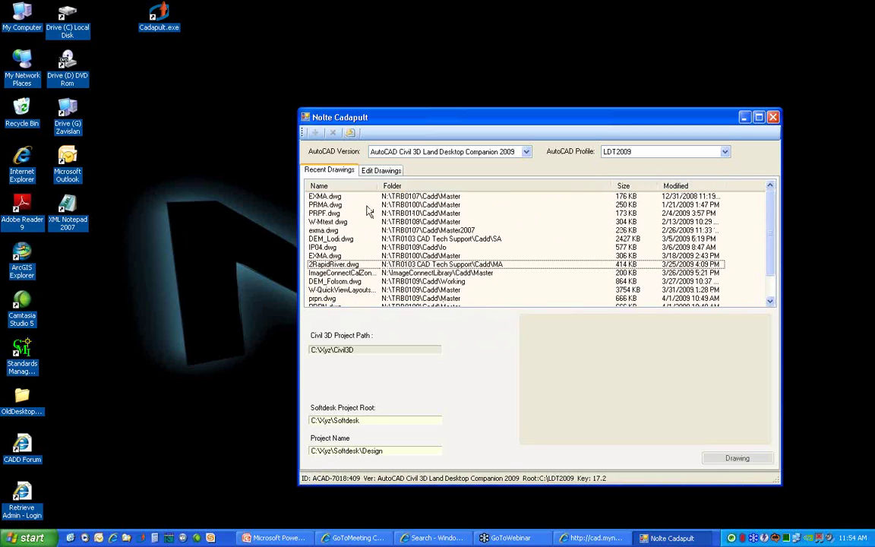
# - View the recent drawings for Autodesk Land Desktop 2007, and set the AutoCAD version to AutoCAD Civil 3D 2009
pyautogui.click(526, 152)
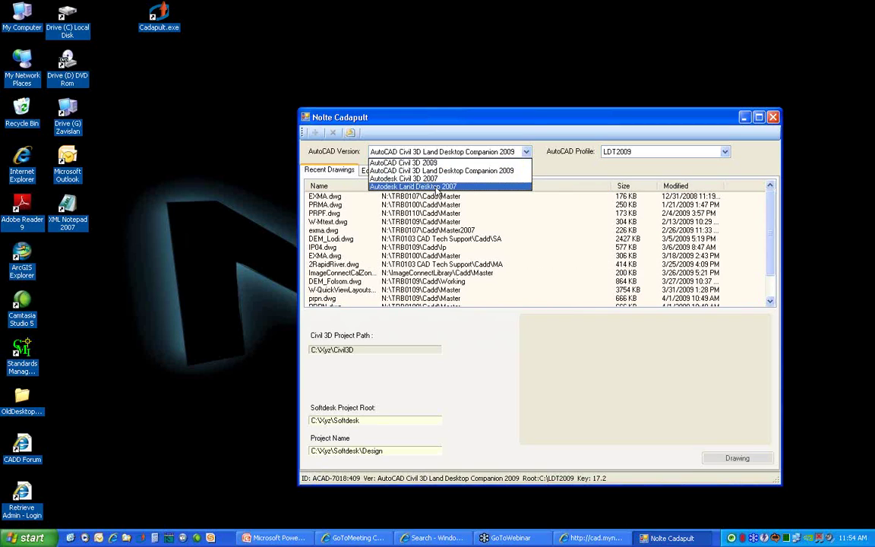
pyautogui.click(437, 188)
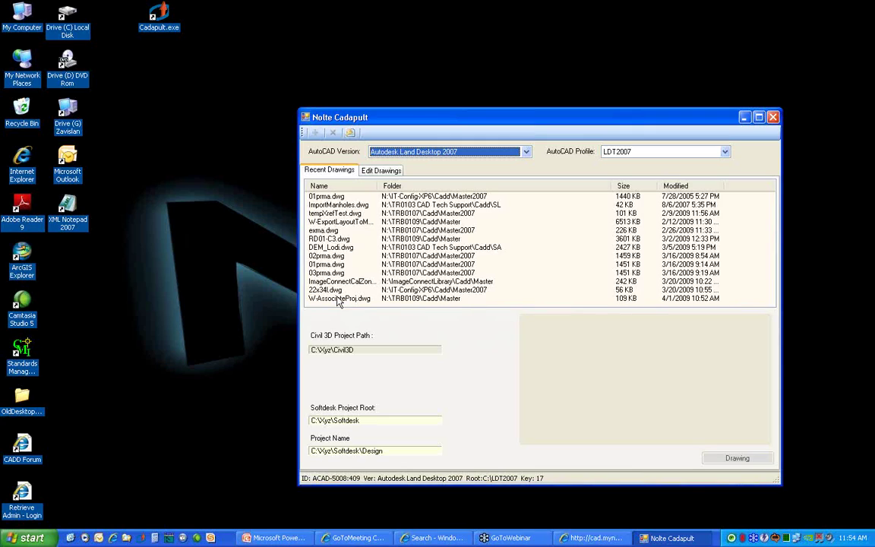
pyautogui.click(430, 152)
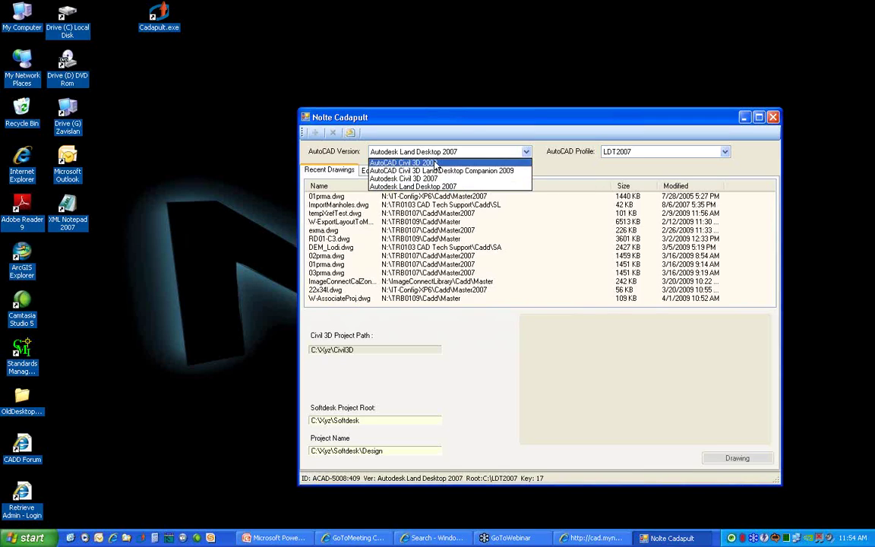
pyautogui.click(435, 164)
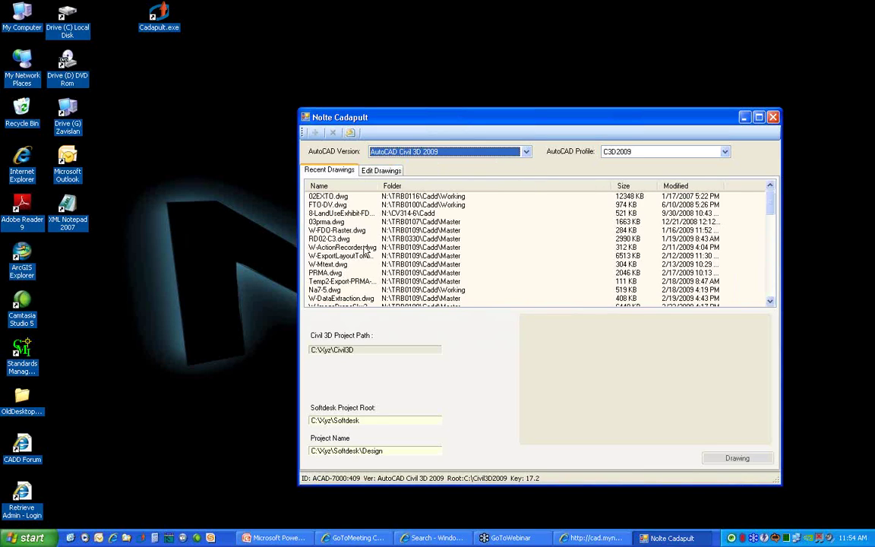
# - List the editable drawings in the Master folder of N:\TRB0109\Cadd
pyautogui.click(382, 171)
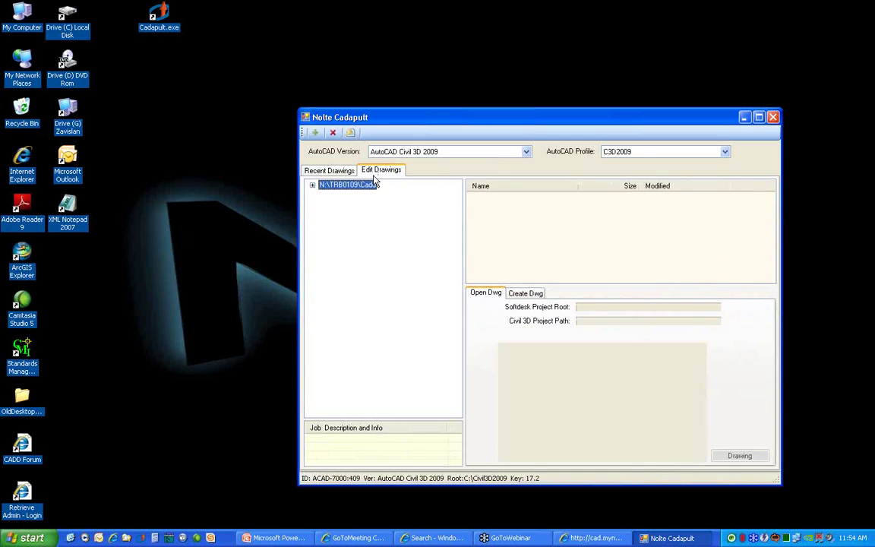
pyautogui.click(313, 184)
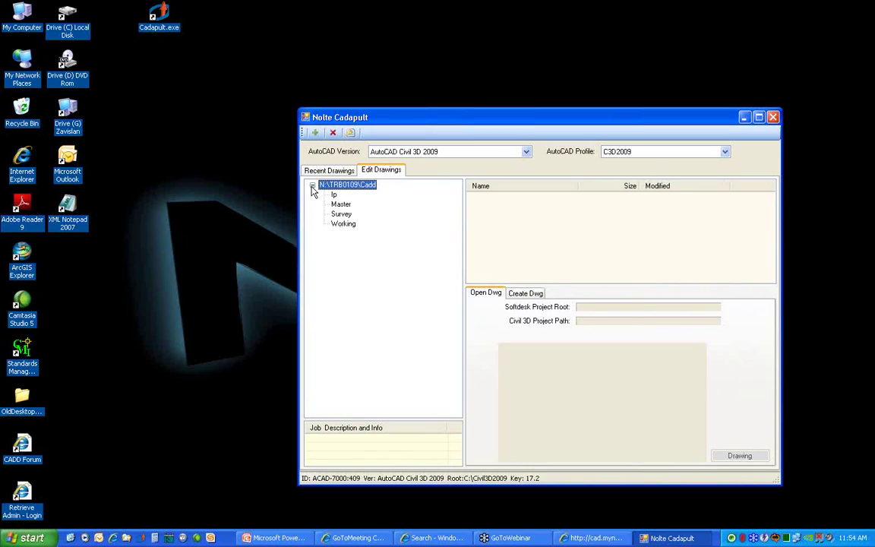
pyautogui.click(337, 205)
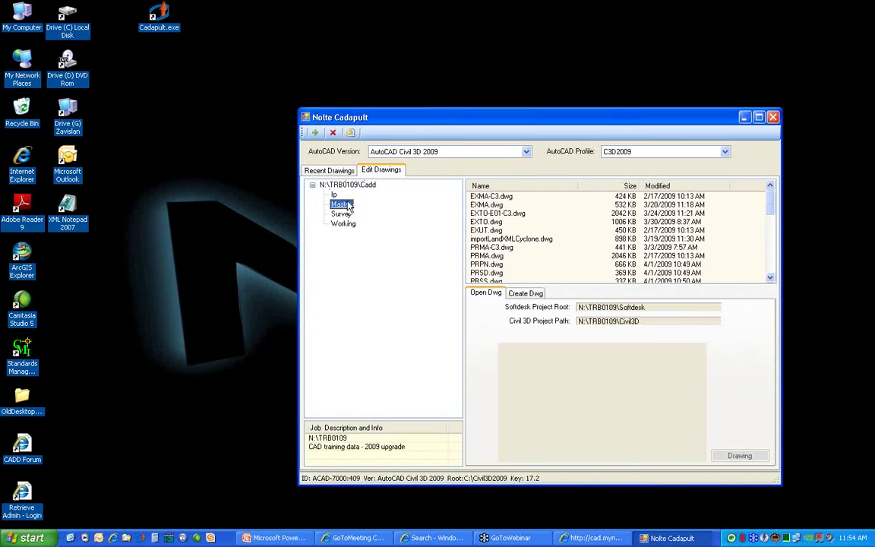
pyautogui.click(344, 205)
# - Set up a new drawing named "new" in the Master folder with the EXTO_i.dwt template
pyautogui.click(526, 293)
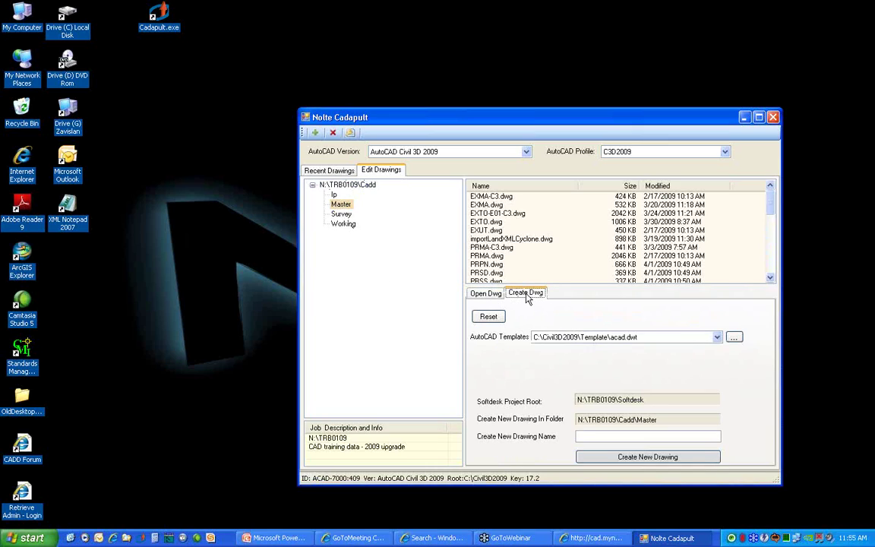
pyautogui.click(672, 337)
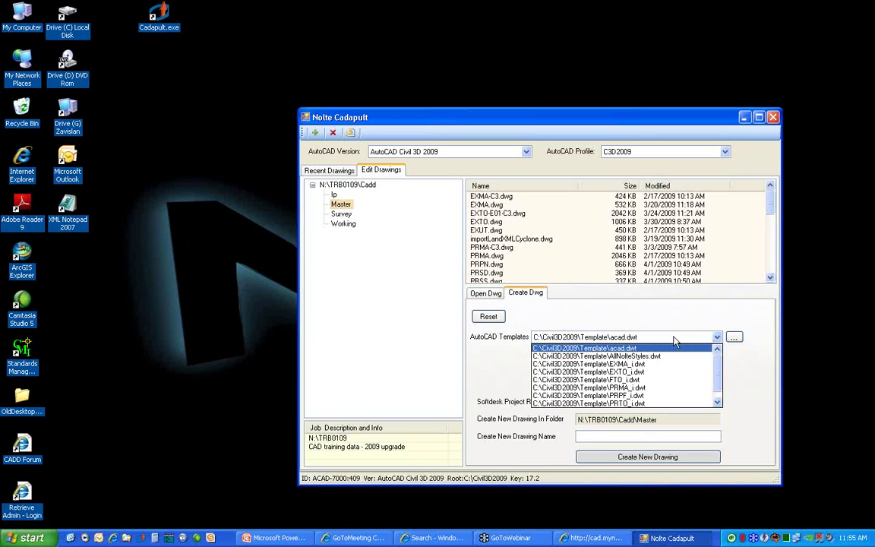
pyautogui.click(650, 375)
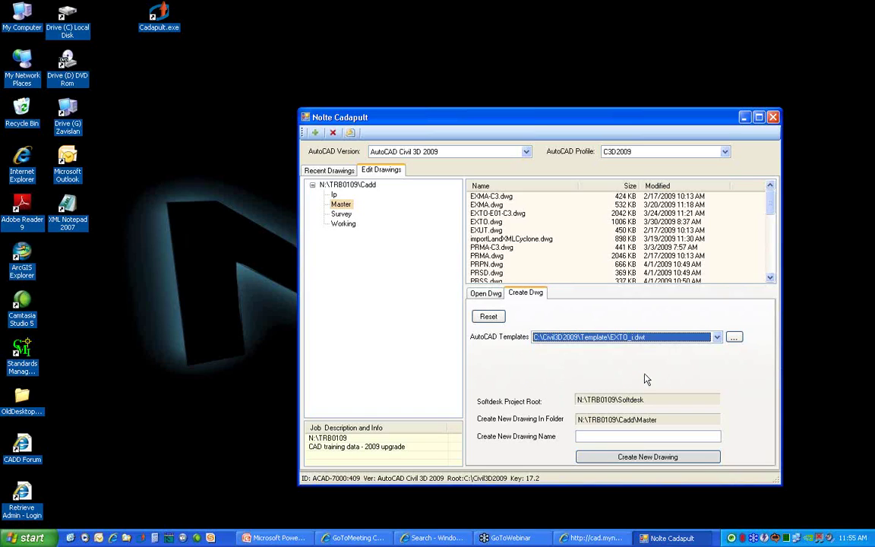
pyautogui.click(598, 437)
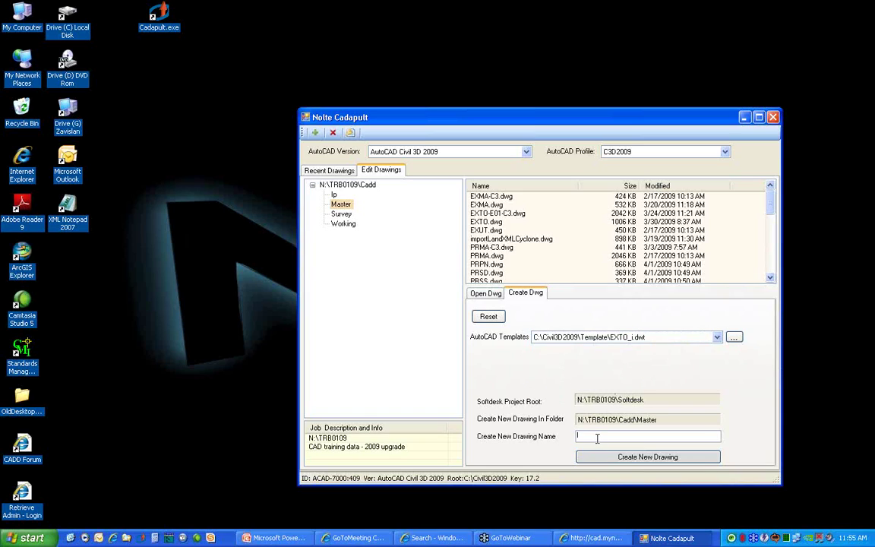
pyautogui.write('new')
# - Look at the file browser for other drawing templates, cancel it, and return to the options for opening a drawing
pyautogui.click(734, 337)
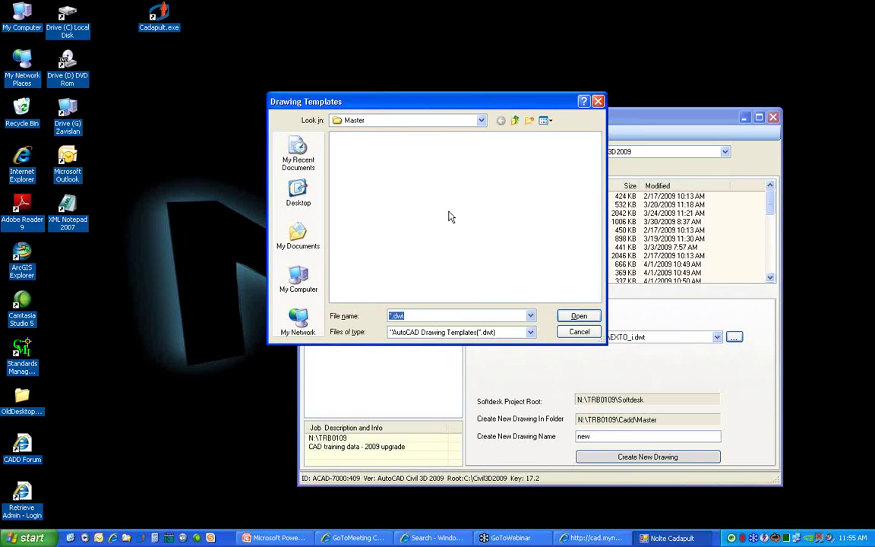
pyautogui.click(579, 332)
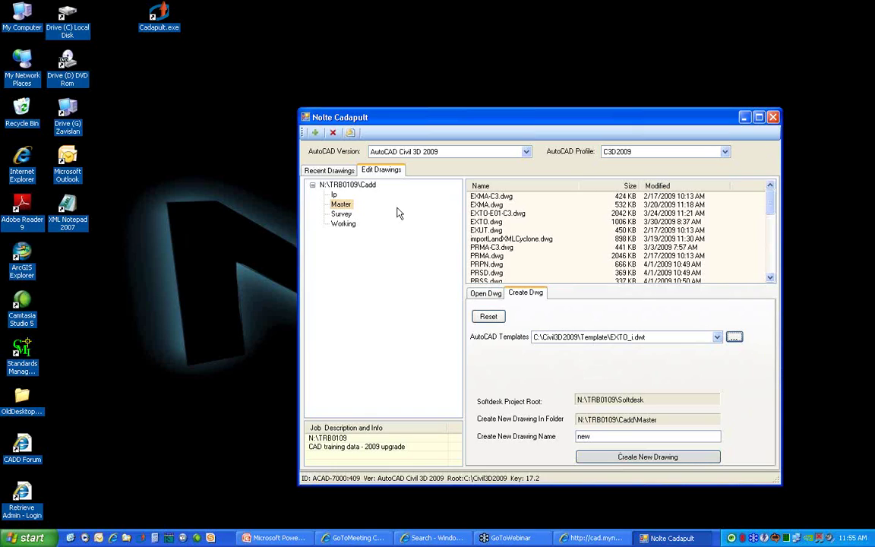
pyautogui.click(488, 295)
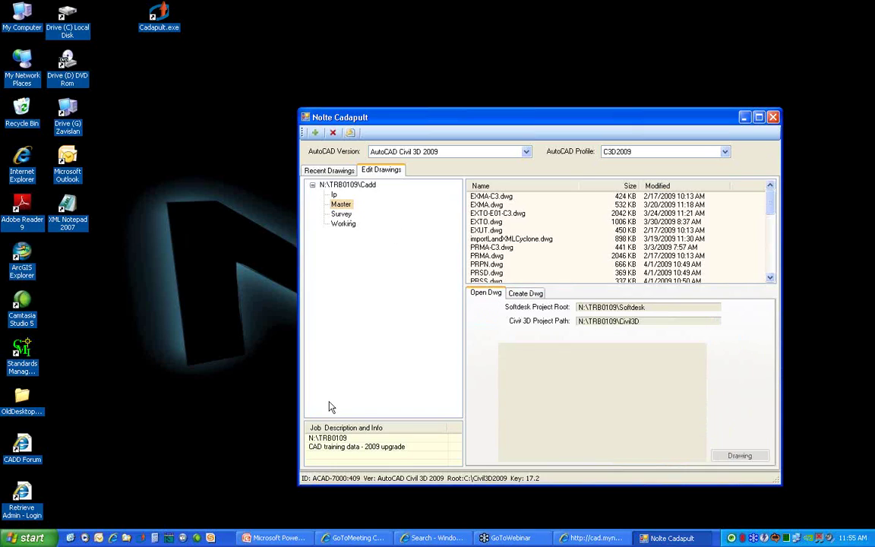
# - Switch to PowerPoint and start the AutoCAD 2009 upgrade training slide show
pyautogui.hotkey('alt', 'Tab')
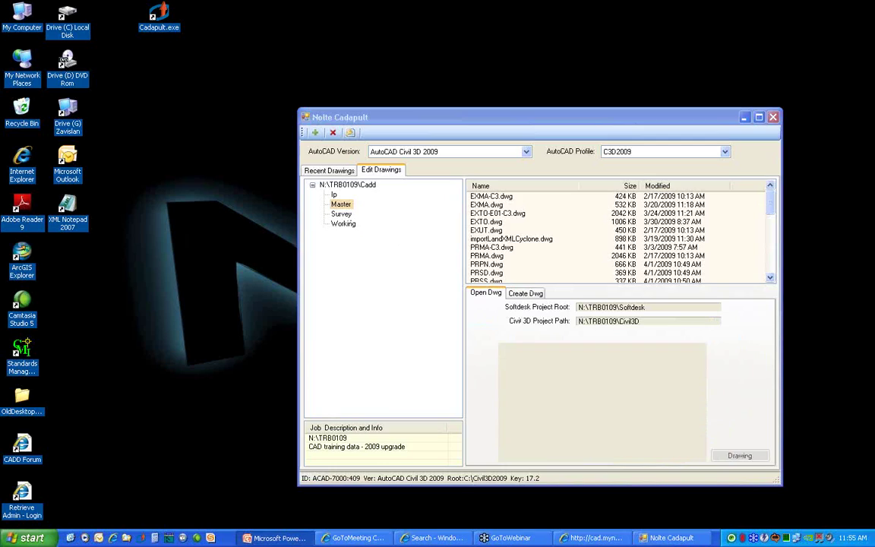
pyautogui.press('F5')
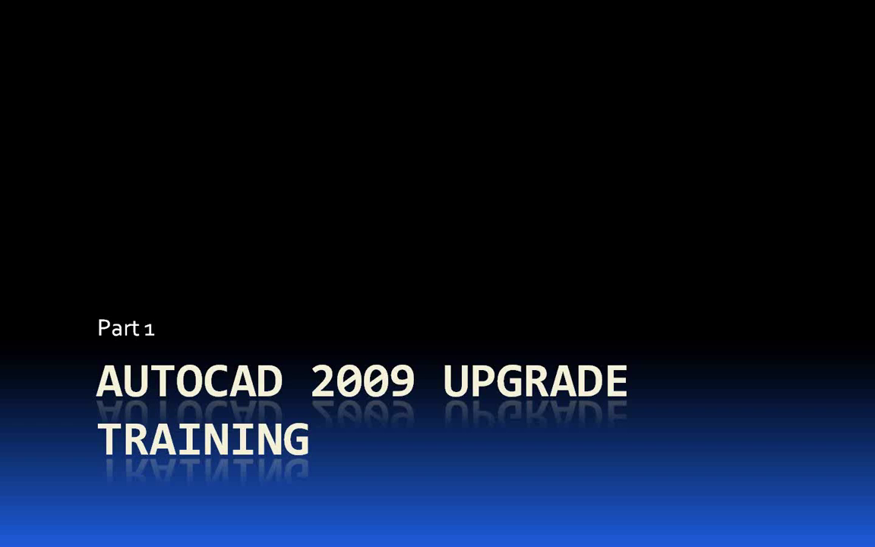
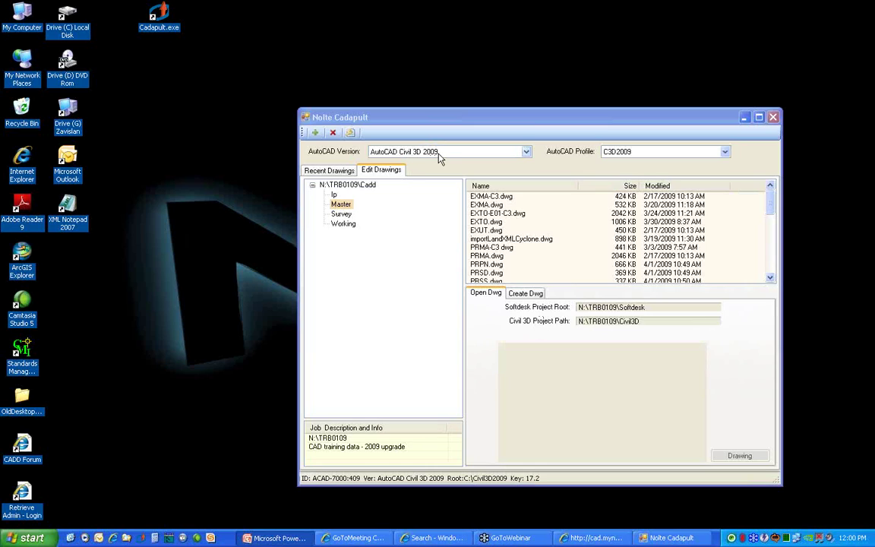
# - Open W-QuickViewLayouts.dwg from the Master folder in AutoCAD Civil 3D 2009 through Nolte Cadapult
pyautogui.moveTo(773, 205); pyautogui.dragTo(775, 257)
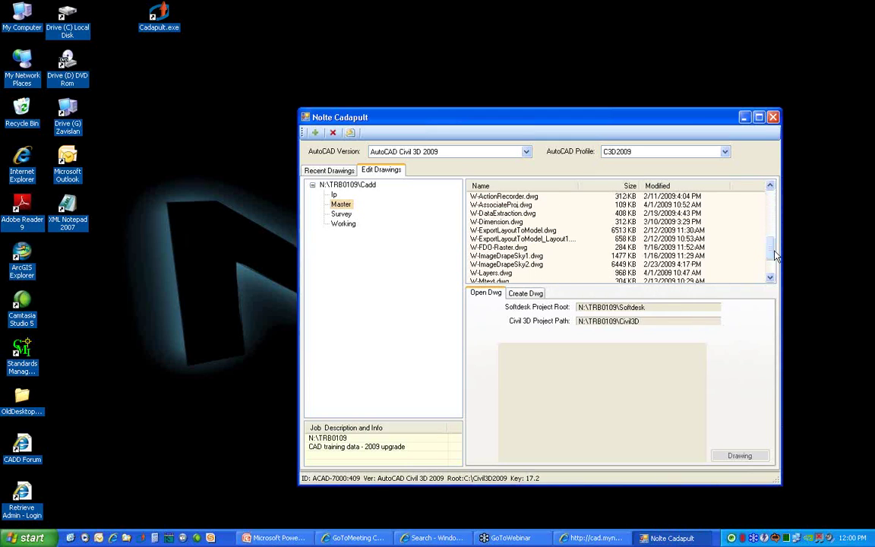
pyautogui.moveTo(775, 256); pyautogui.dragTo(775, 268)
pyautogui.click(552, 275)
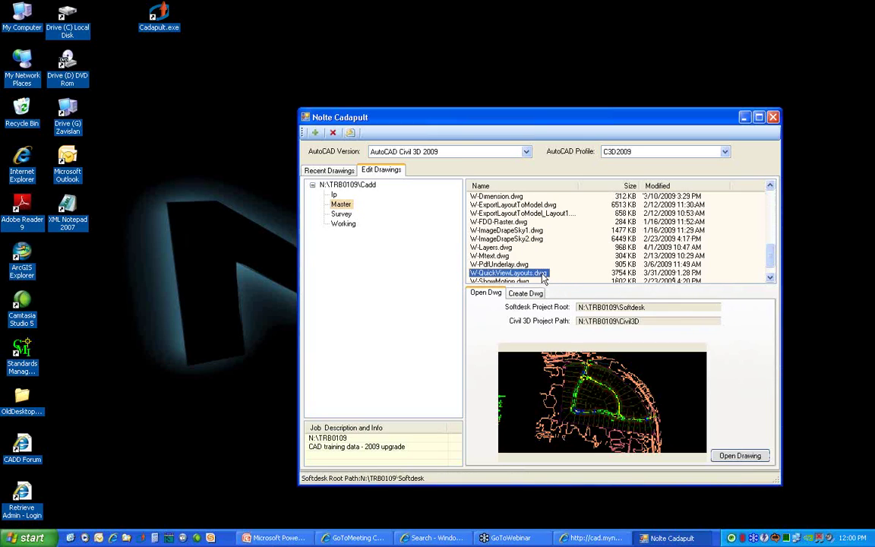
pyautogui.click(730, 454)
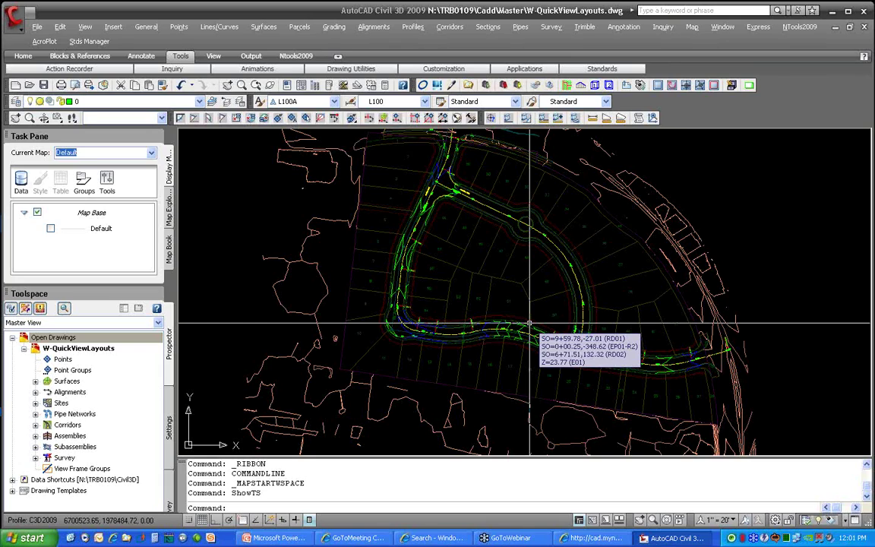
# - Open the PRPN.dwg drawing from the Master folder in the current Civil 3D session
pyautogui.click(28, 85)
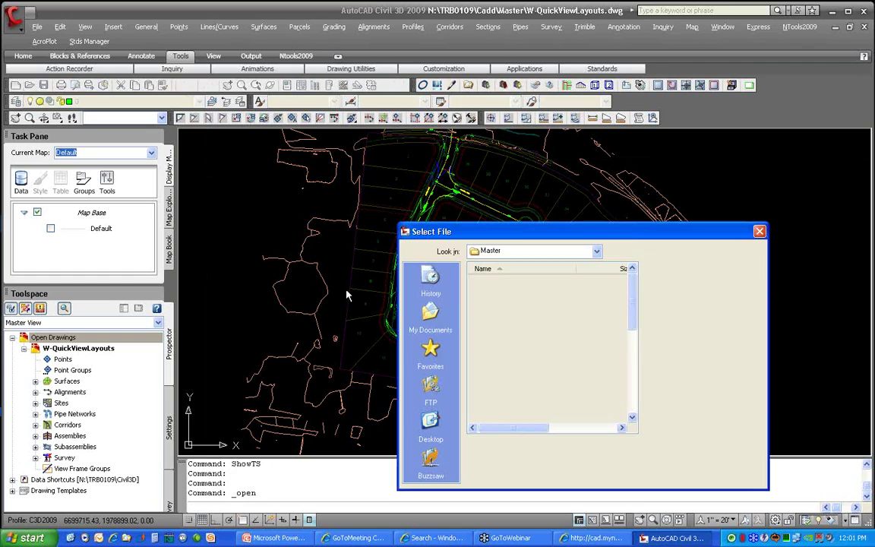
pyautogui.moveTo(629, 385); pyautogui.dragTo(629, 346)
pyautogui.click(496, 290)
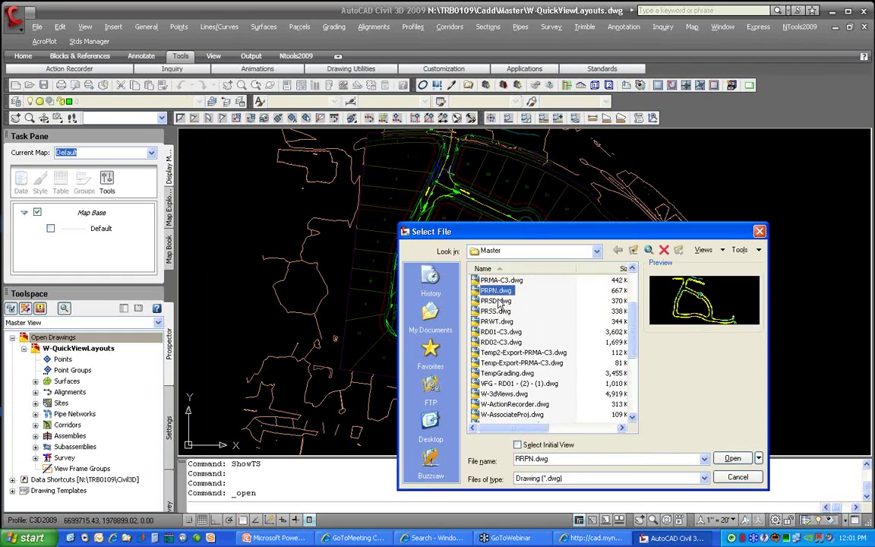
pyautogui.click(737, 460)
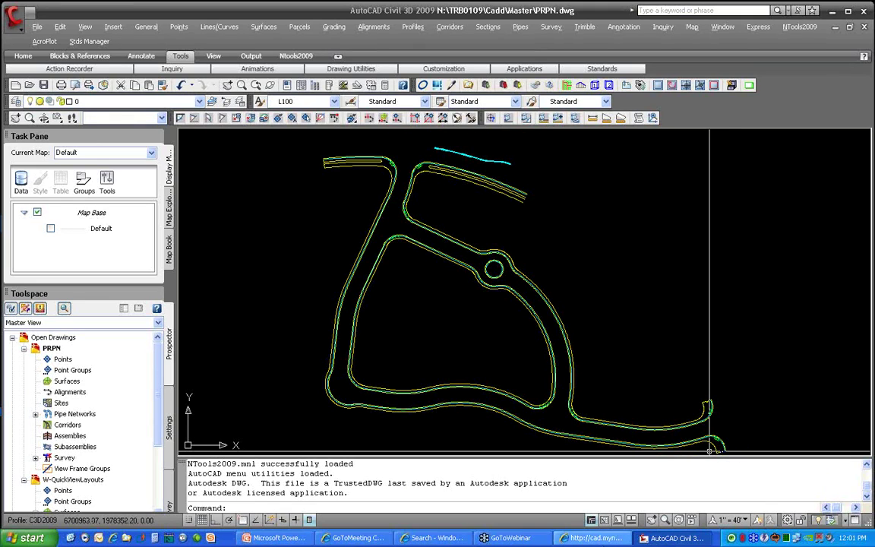
# - Switch to the CAD workstation upgrade guide in Internet Explorer and read the Nolte CADapult topic up to adding a project folder
pyautogui.click(584, 538)
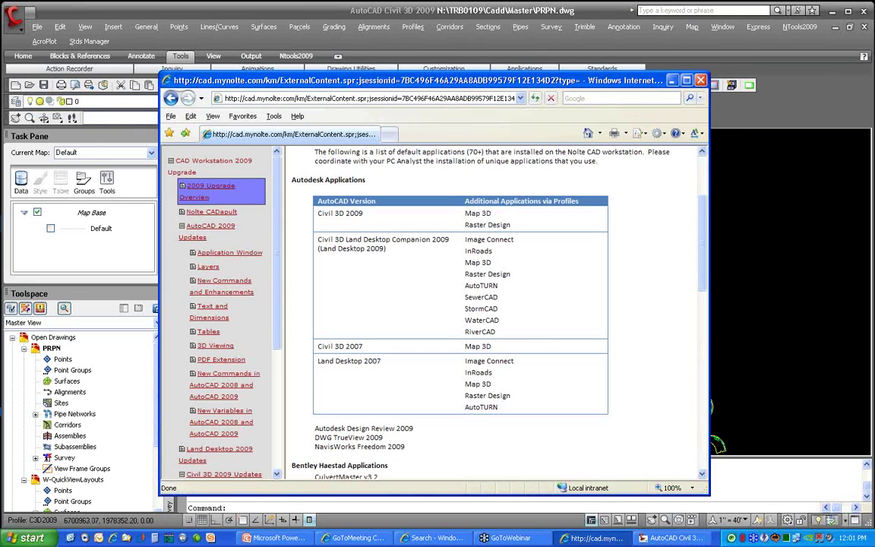
pyautogui.scroll(-1, 248, 234)
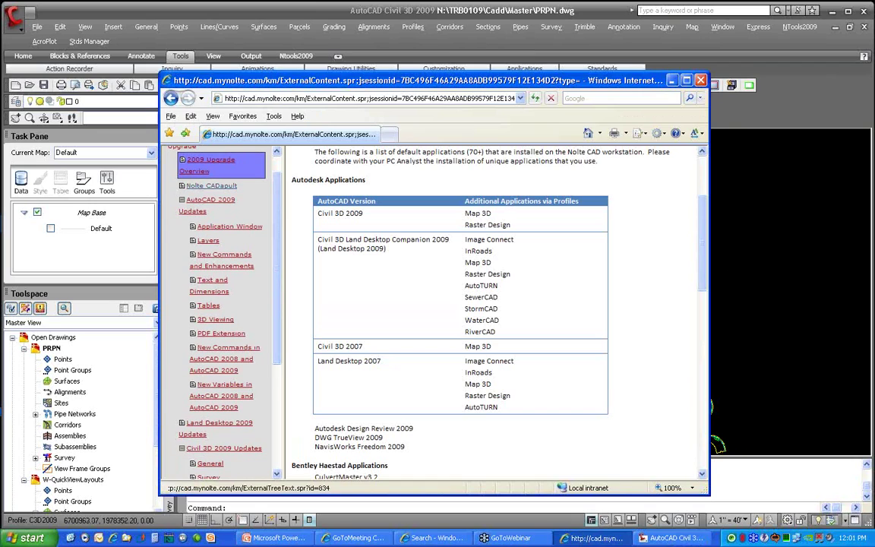
pyautogui.click(223, 188)
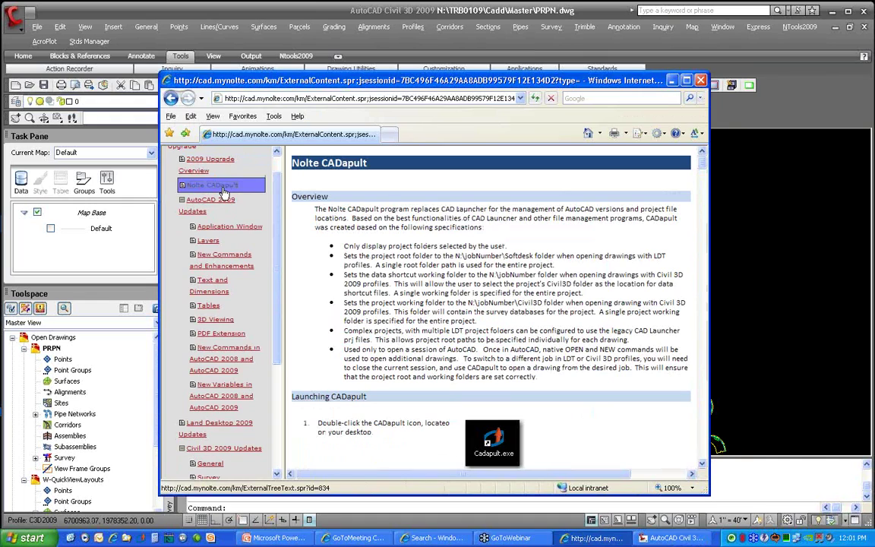
pyautogui.scroll(-3, 415, 257)
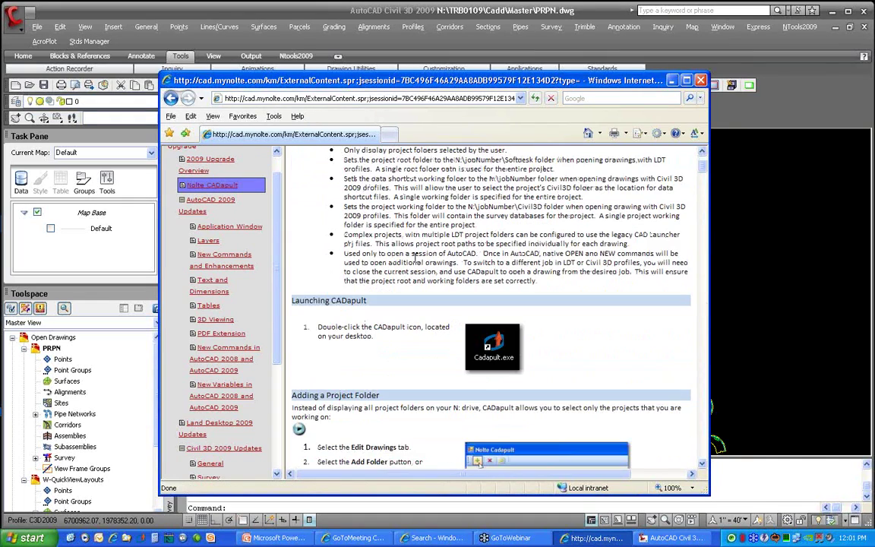
pyautogui.scroll(-5, 415, 257)
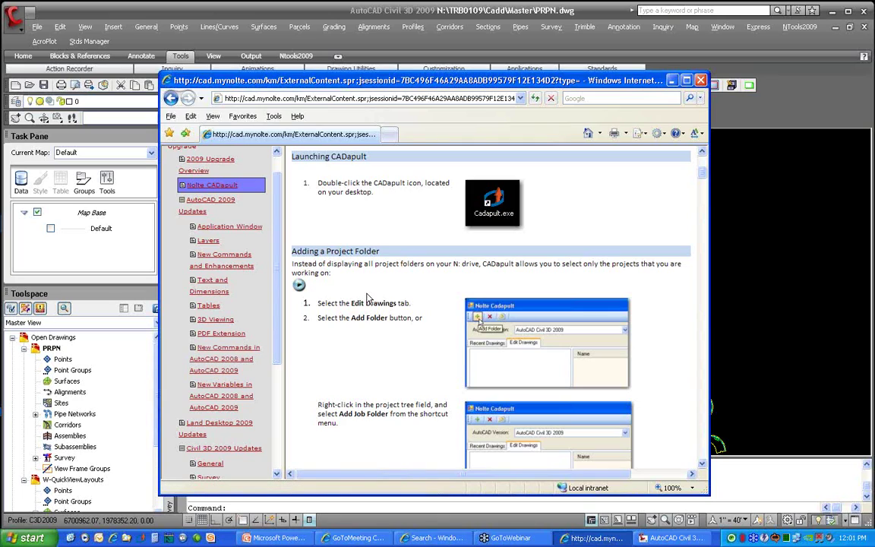
pyautogui.scroll(-3, 365, 295)
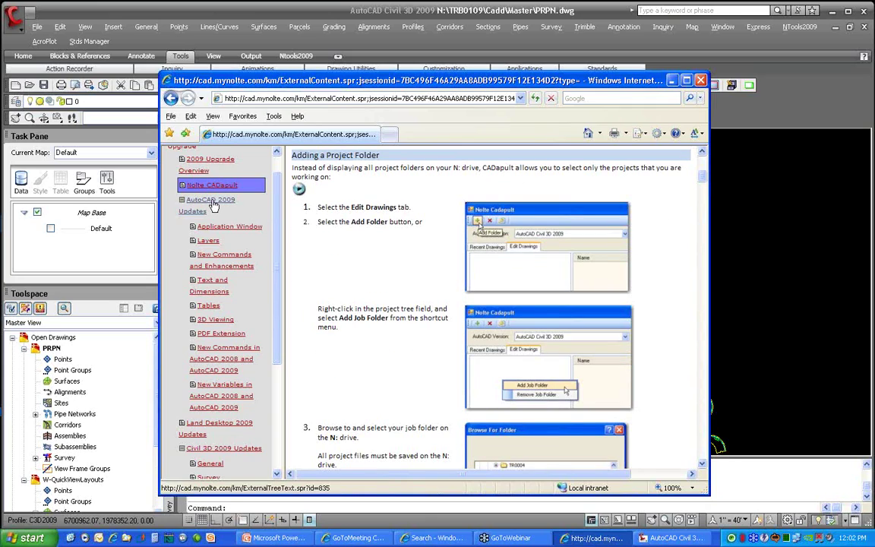
# - Open the Application Window topic in the upgrade guide, widen the browser window, and examine the labelled interface diagram and ribbon notes
pyautogui.click(231, 228)
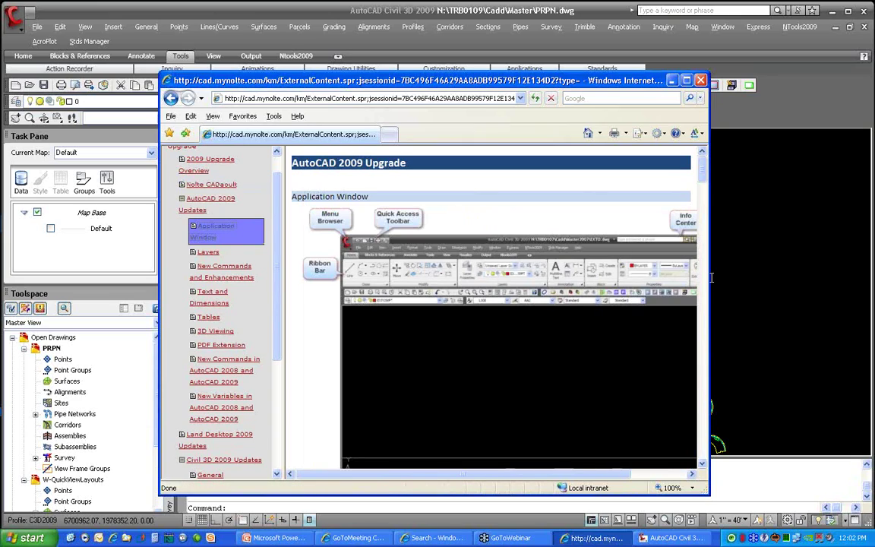
pyautogui.moveTo(709, 280); pyautogui.dragTo(842, 283)
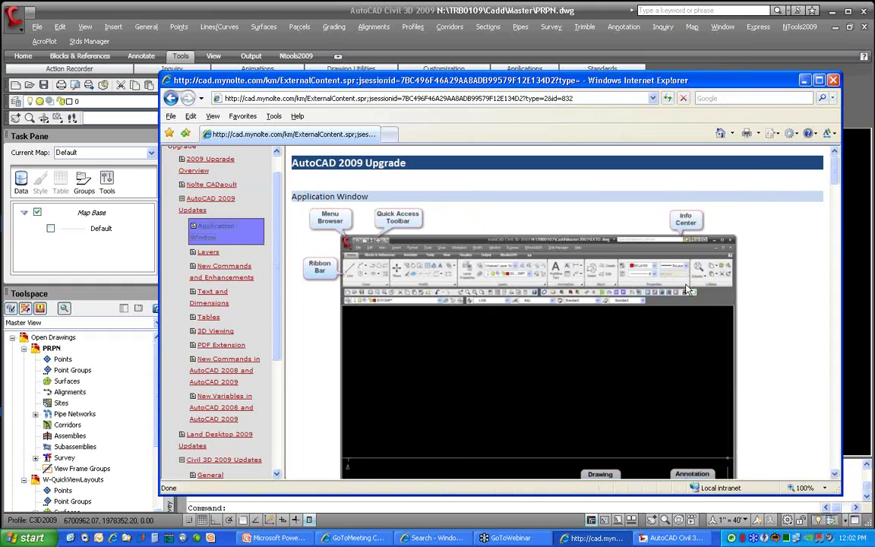
pyautogui.scroll(-1, 612, 283)
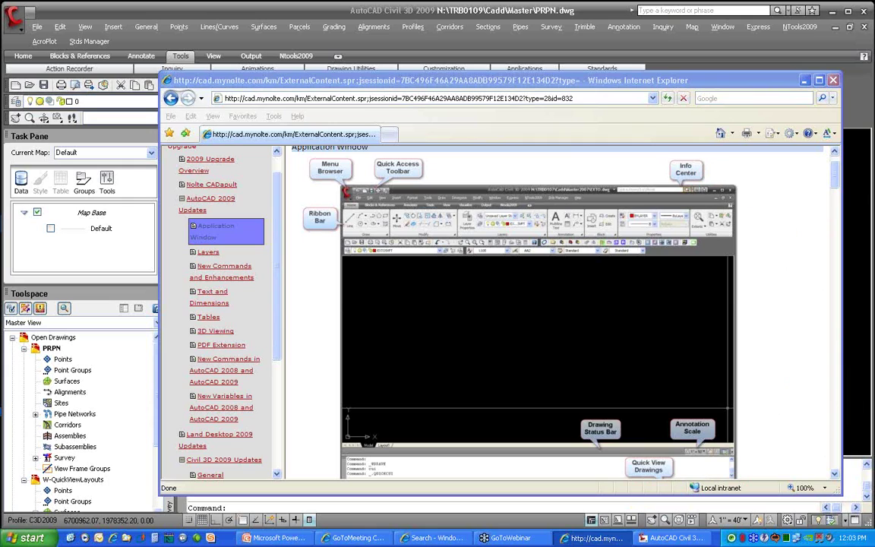
pyautogui.click(837, 370)
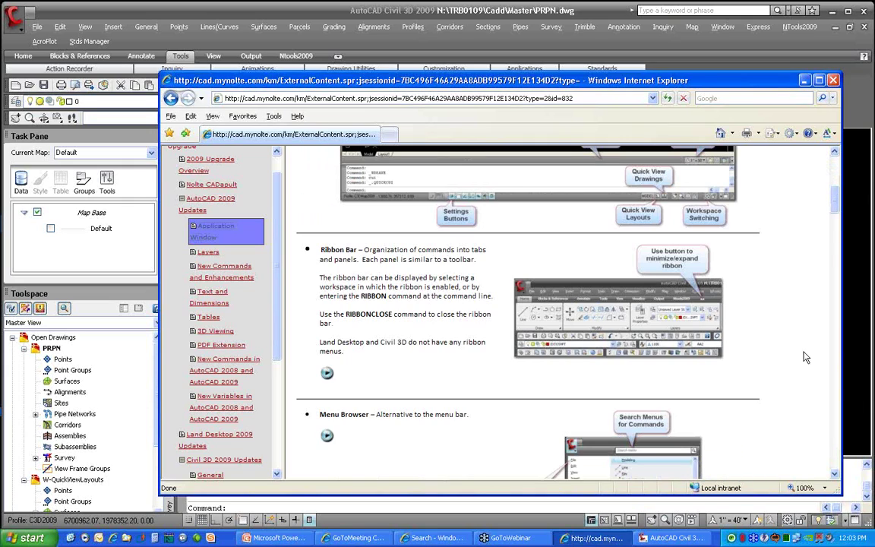
pyautogui.moveTo(836, 206); pyautogui.dragTo(836, 180)
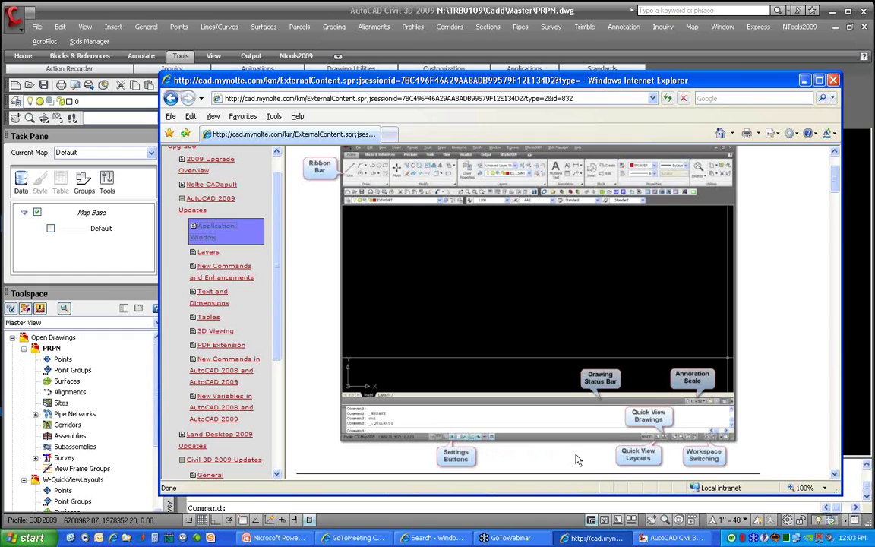
# - Return to AutoCAD Civil 3D, display the Ntools2009 commands on the ribbon, and expand the ribbon to show full panels
pyautogui.click(590, 13)
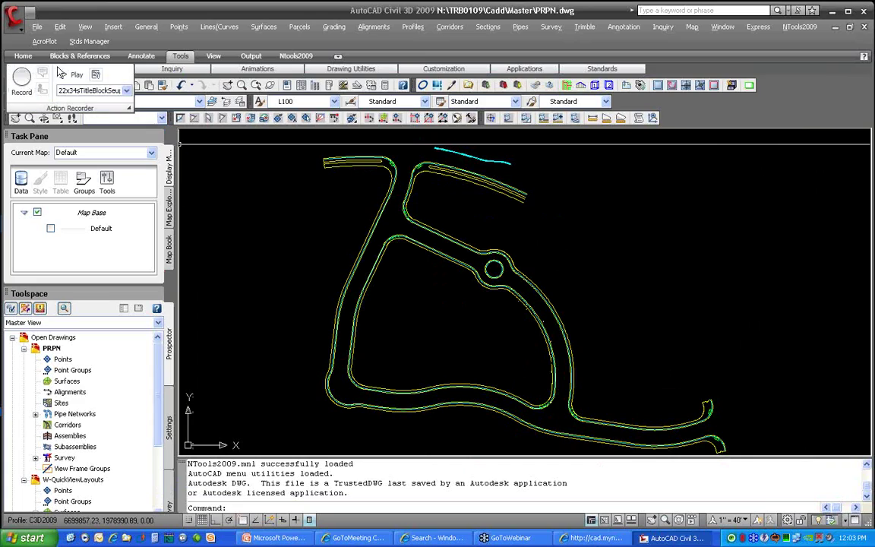
pyautogui.moveTo(153, 69)
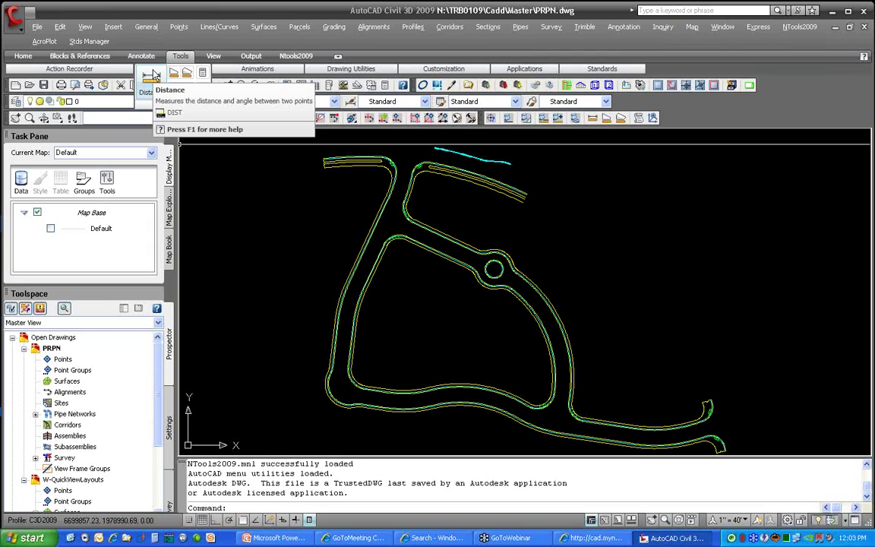
pyautogui.click(297, 58)
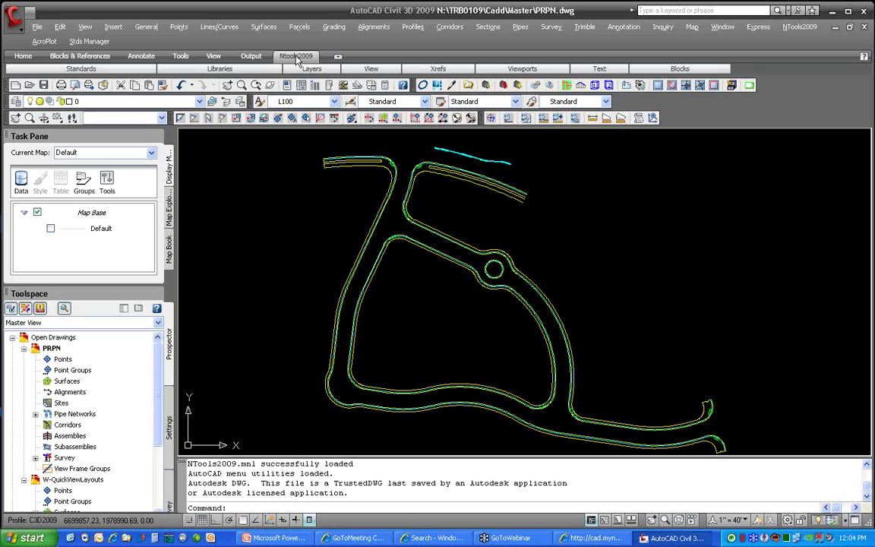
pyautogui.click(339, 59)
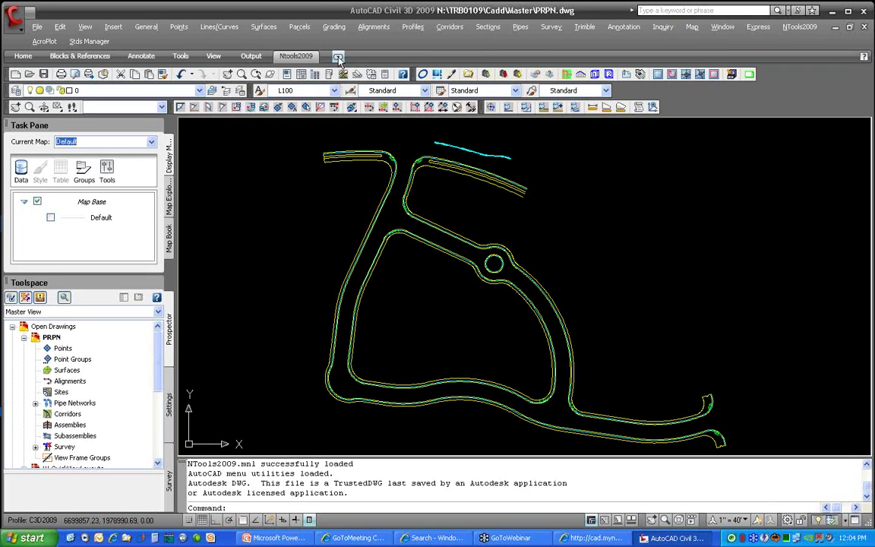
pyautogui.click(339, 59)
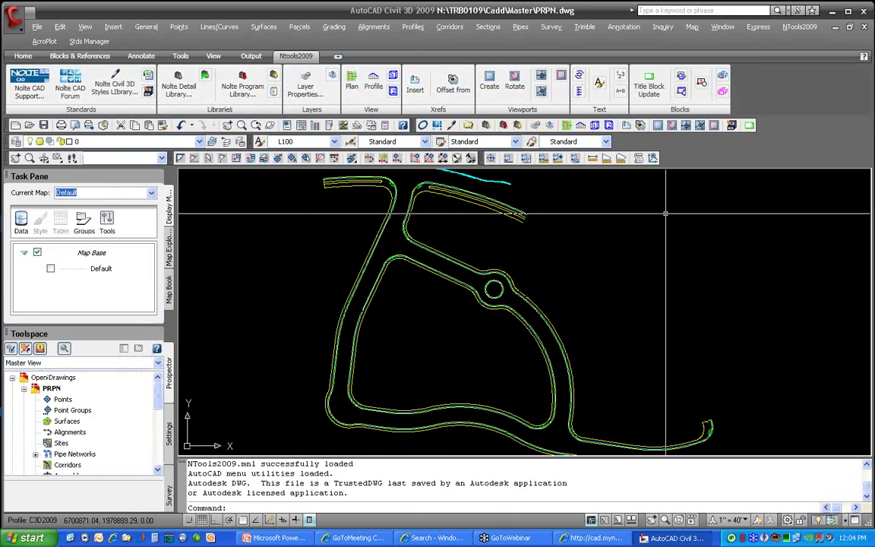
# - Display the Home commands on the ribbon, and move the Annotation panel after the Block panel and back before it
pyautogui.click(23, 57)
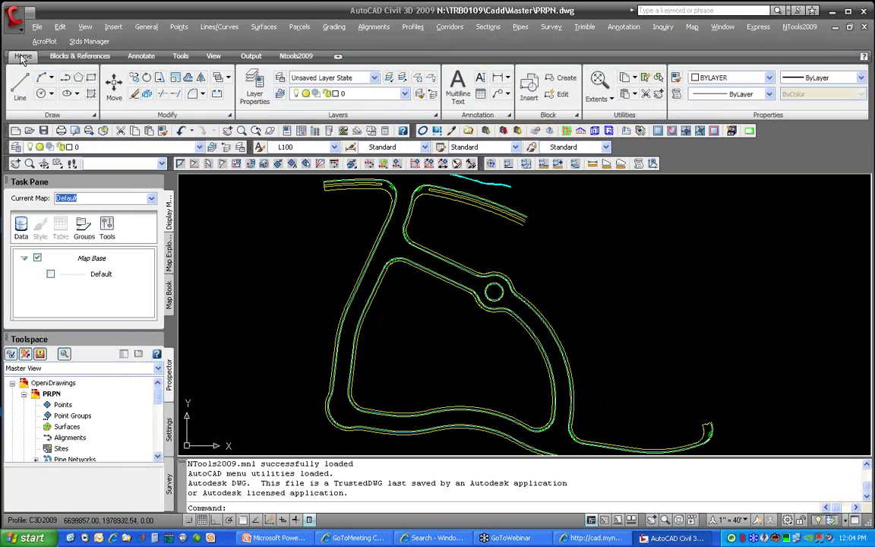
pyautogui.click(95, 117)
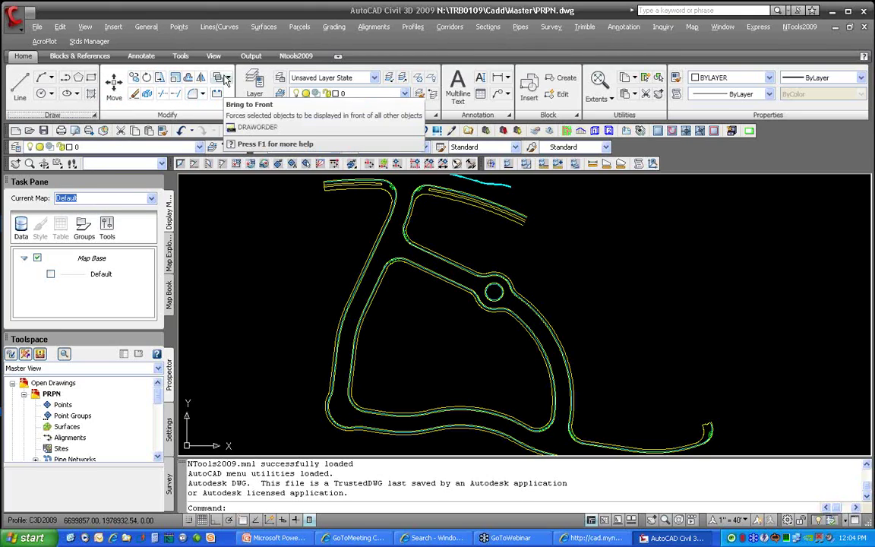
pyautogui.moveTo(228, 118)
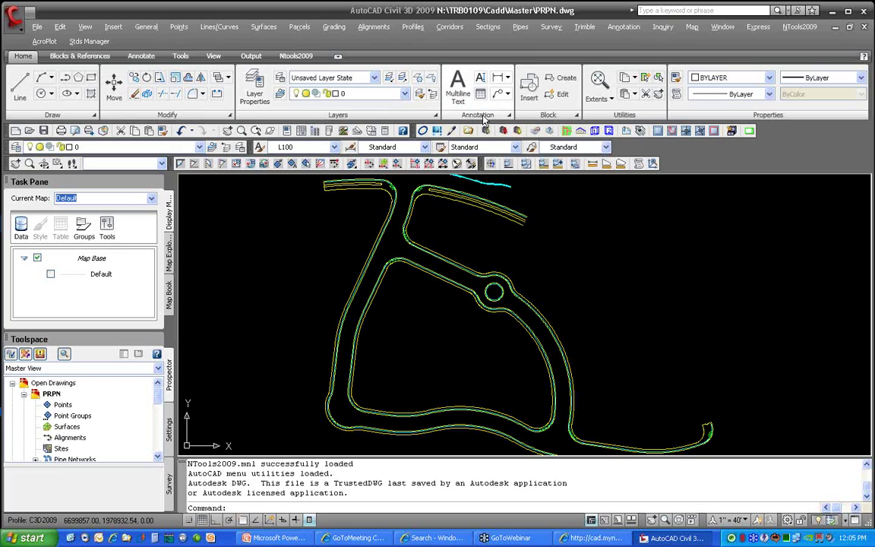
pyautogui.moveTo(484, 116); pyautogui.dragTo(562, 116)
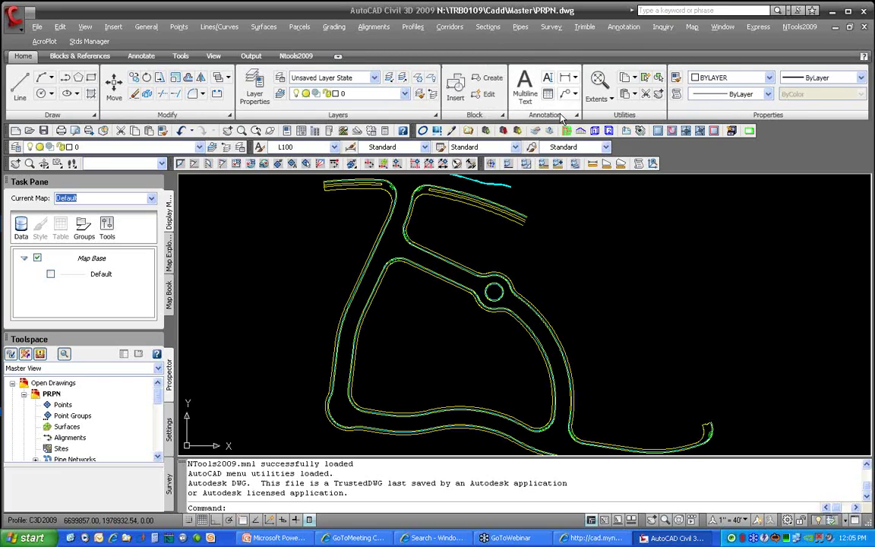
pyautogui.moveTo(562, 117); pyautogui.dragTo(471, 120)
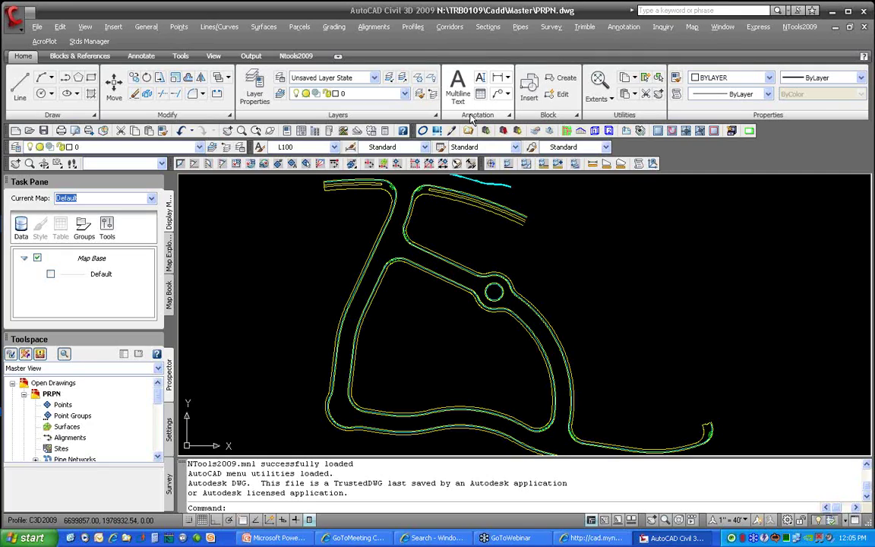
# - Float the Annotation panel over the drawing, reduce the ribbon to panel titles, and send the panel back to the ribbon
pyautogui.moveTo(471, 117)
pyautogui.mouseDown()
pyautogui.moveTo(501, 137)
pyautogui.moveTo(592, 247)
pyautogui.moveTo(620, 258)
pyautogui.mouseUp()
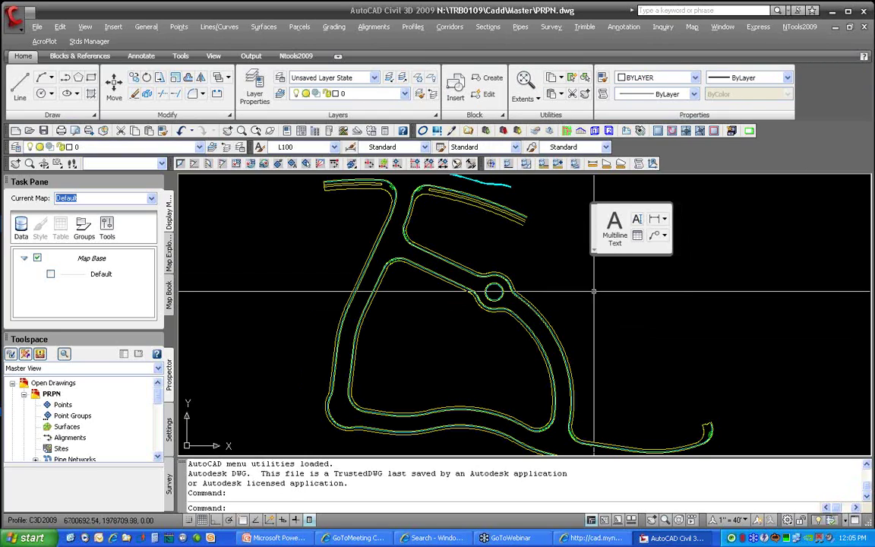
pyautogui.click(338, 56)
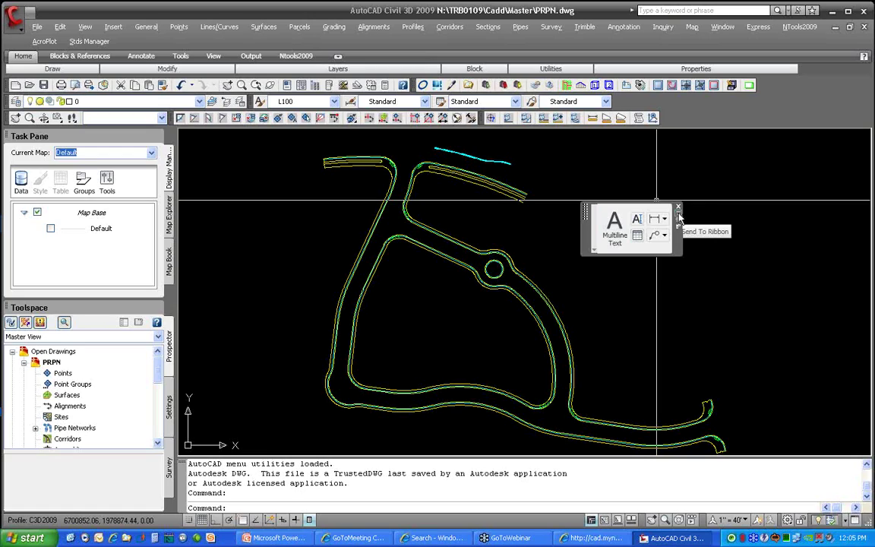
pyautogui.click(680, 218)
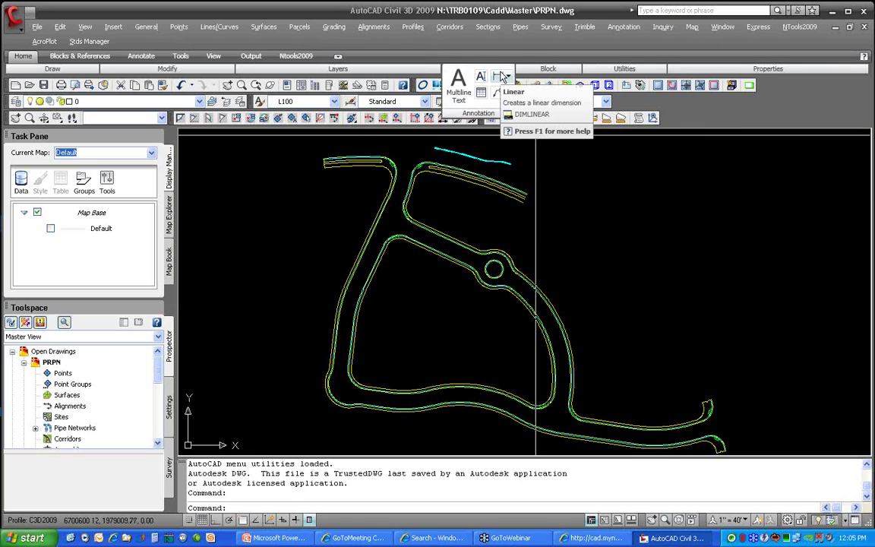
# - Cycle the ribbon through its tabs-only and full-panel displays back to panel titles
pyautogui.moveTo(455, 114)
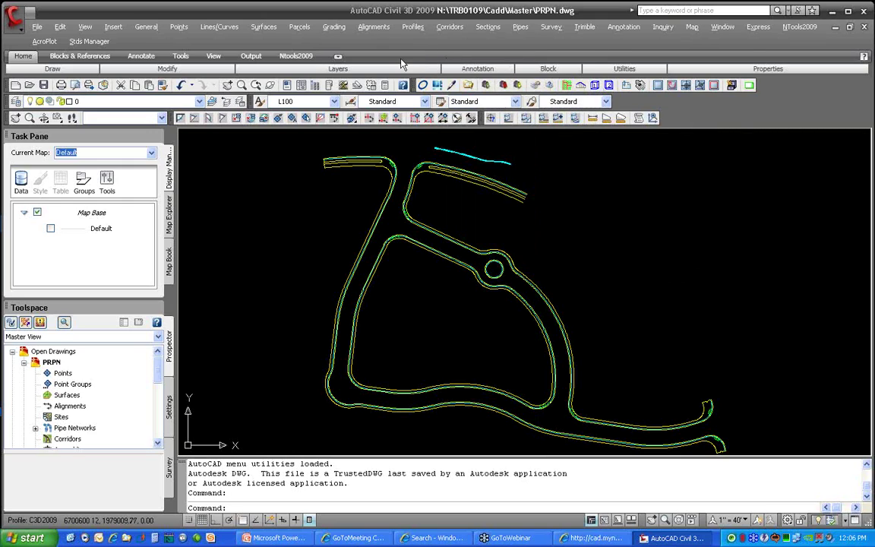
pyautogui.click(339, 56)
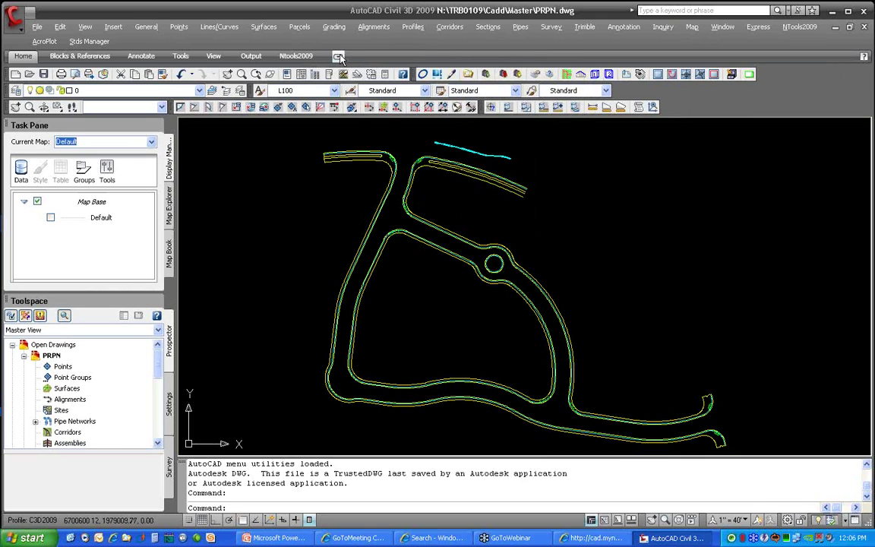
pyautogui.click(339, 57)
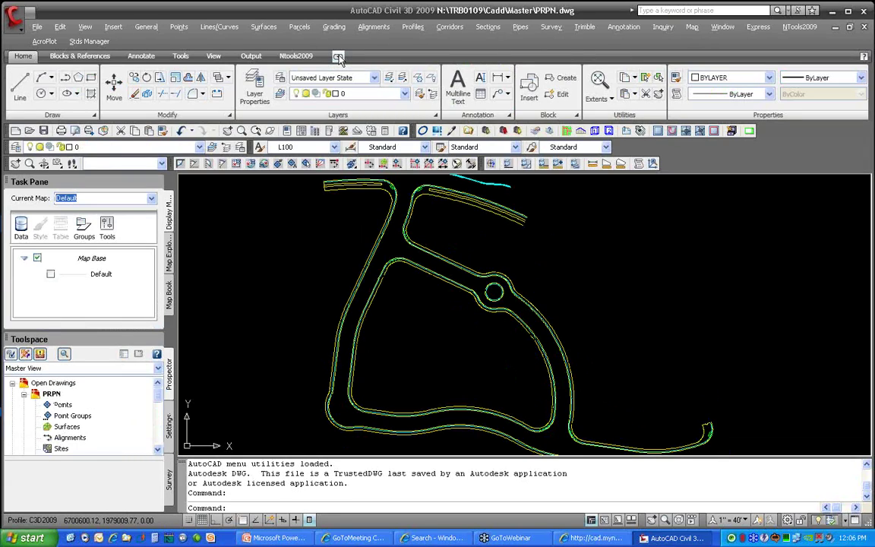
pyautogui.click(339, 57)
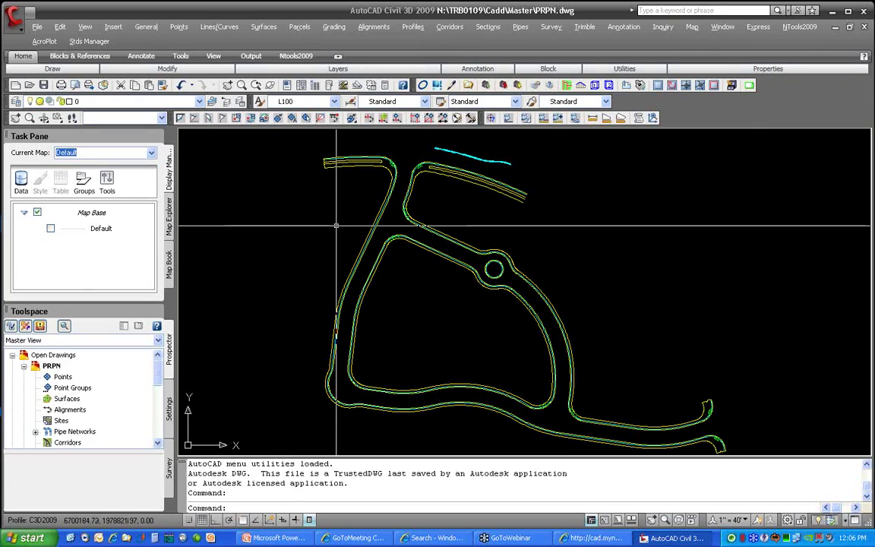
# - Browse the Edit, View and Insert commands in the Menu Browser, and switch to the open drawing W-QuickViewLayouts.dwg
pyautogui.click(15, 21)
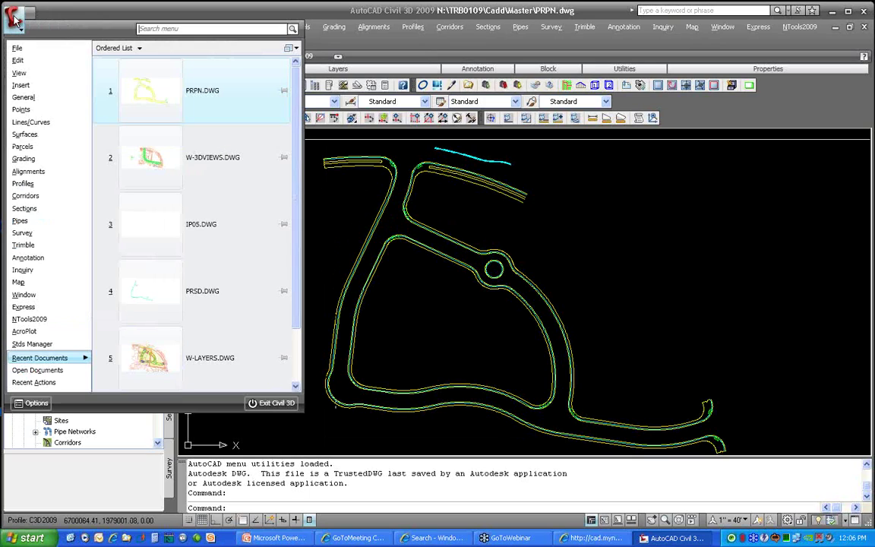
pyautogui.moveTo(35, 53)
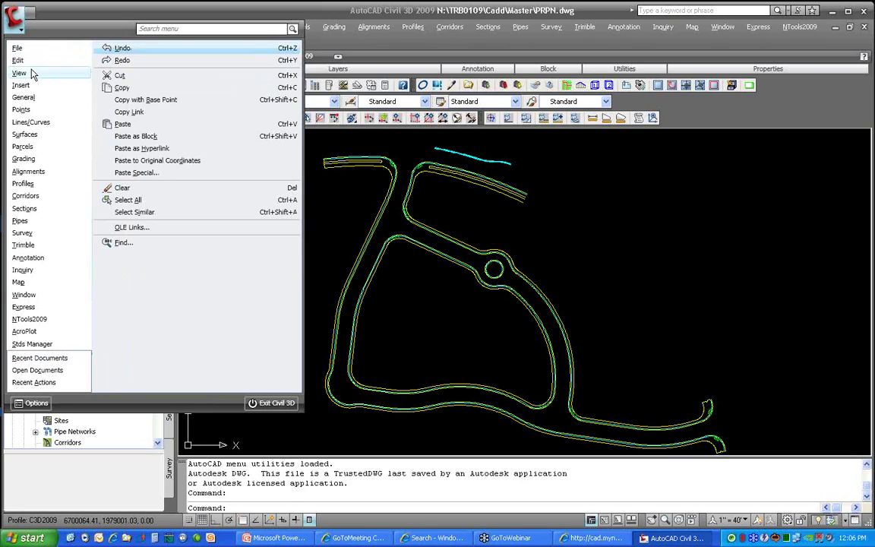
pyautogui.moveTo(28, 88)
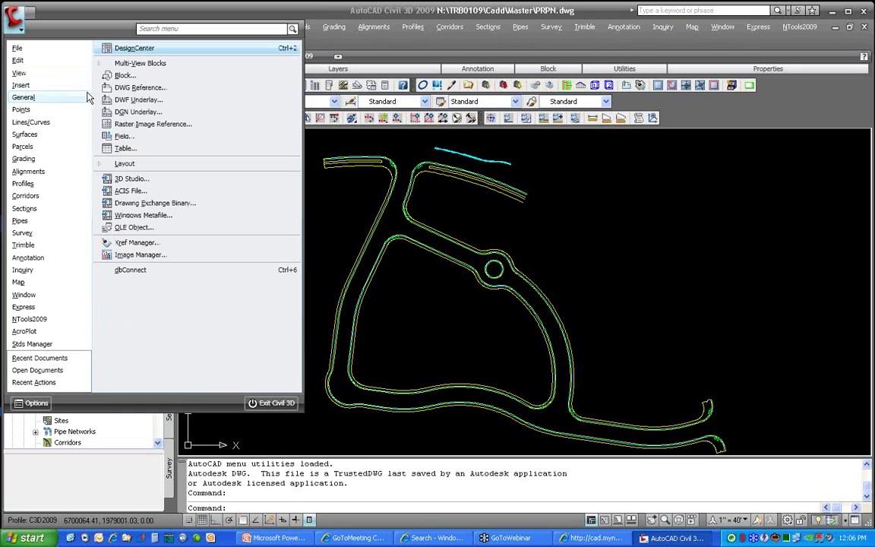
pyautogui.moveTo(129, 166)
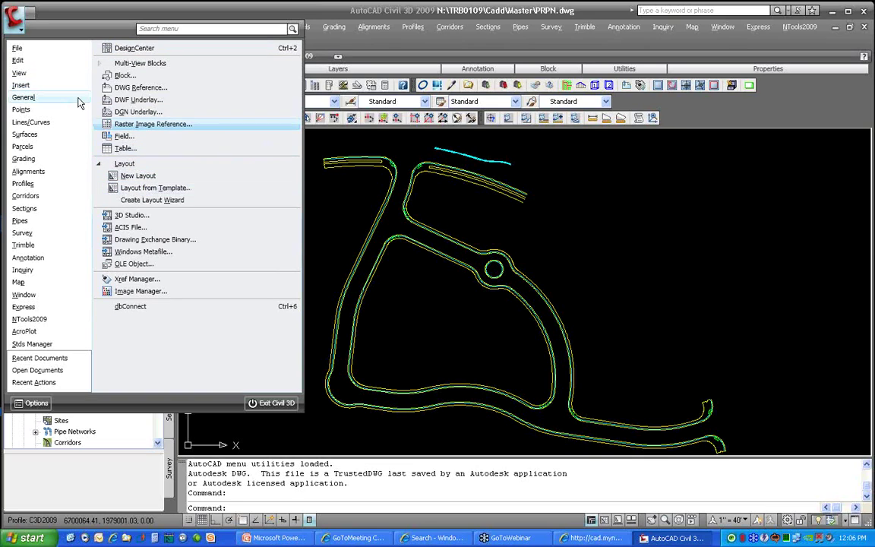
pyautogui.moveTo(43, 362)
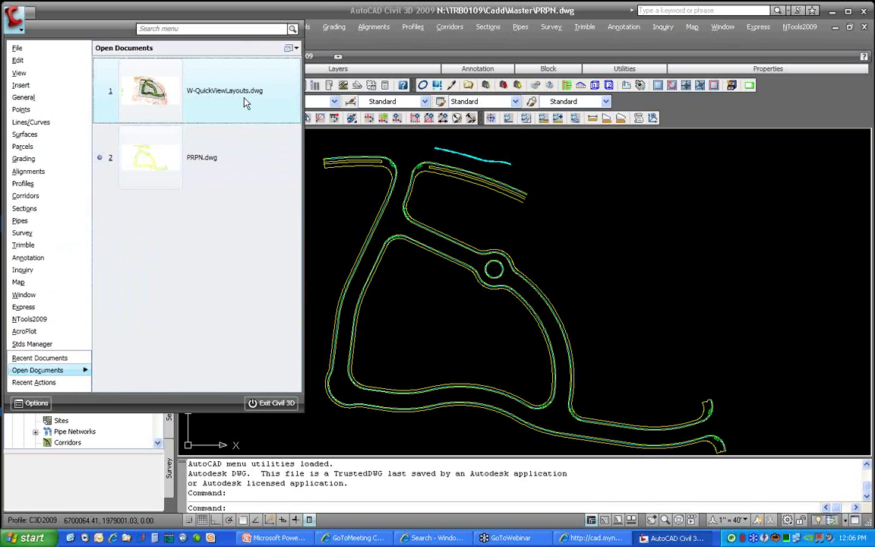
pyautogui.click(219, 88)
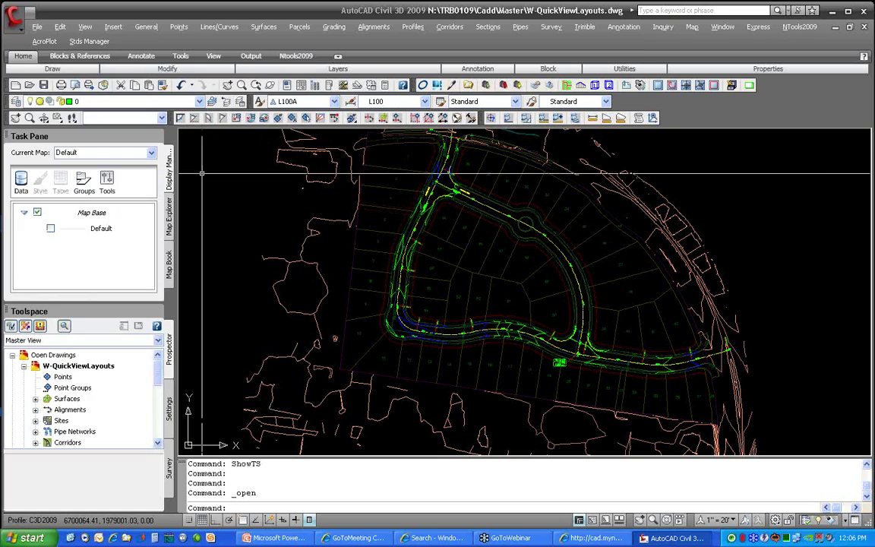
# - Show the Menu Browser's open documents as icons and preview the file details of PRPN.dwg
pyautogui.click(13, 17)
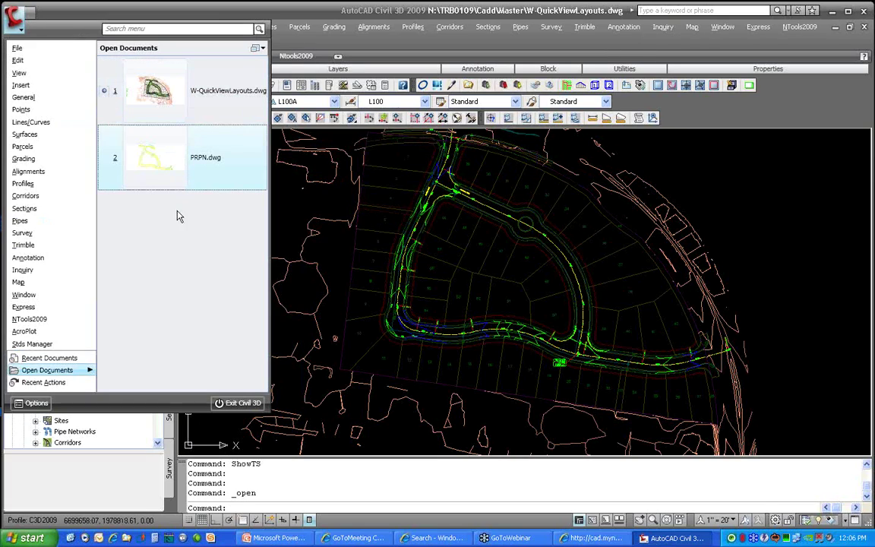
pyautogui.click(261, 50)
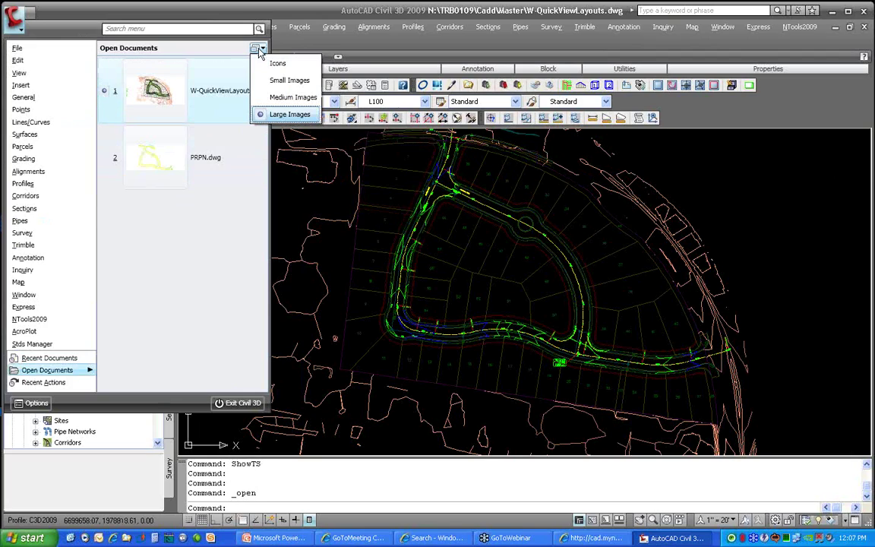
pyautogui.click(276, 65)
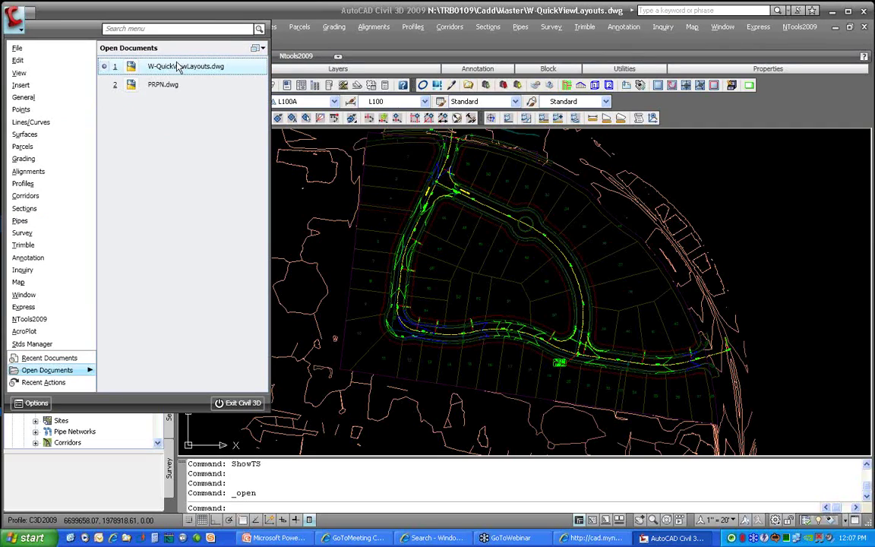
pyautogui.moveTo(175, 72)
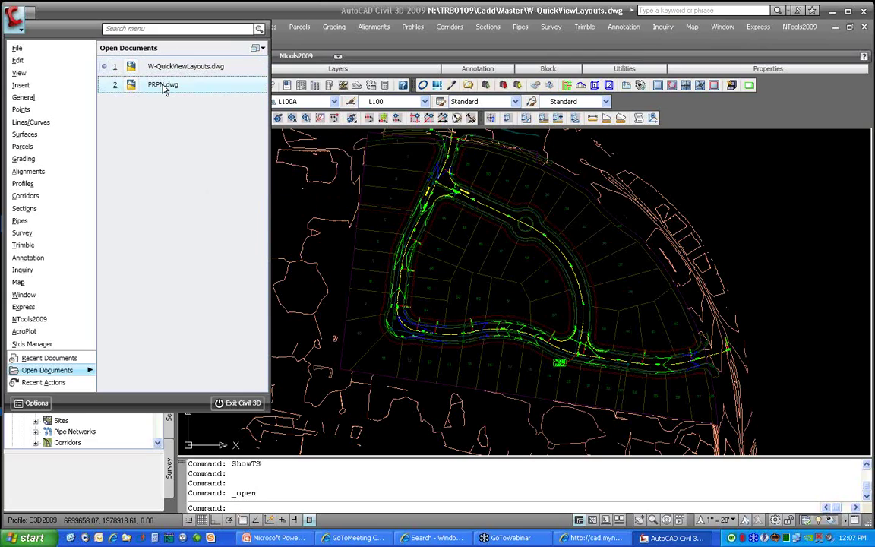
pyautogui.moveTo(163, 90)
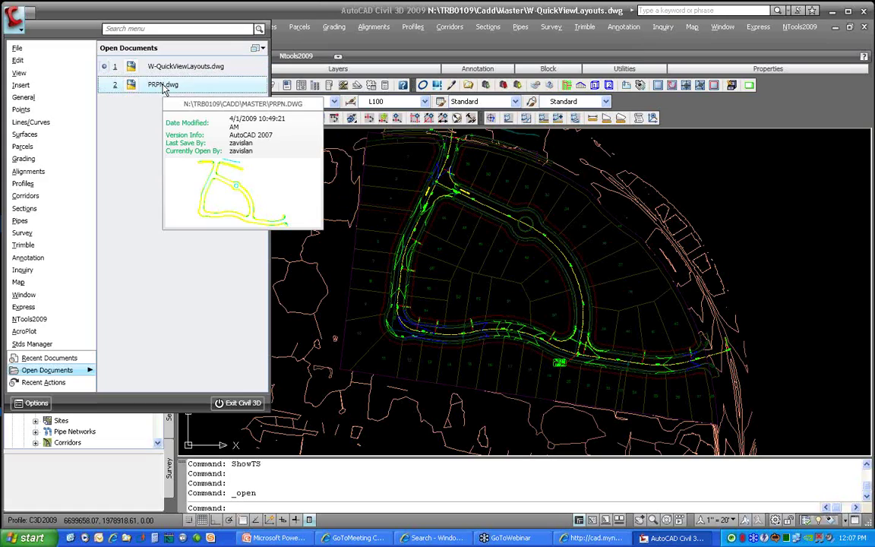
# - Display the Menu Browser's open documents as medium images
pyautogui.click(259, 49)
pyautogui.click(285, 97)
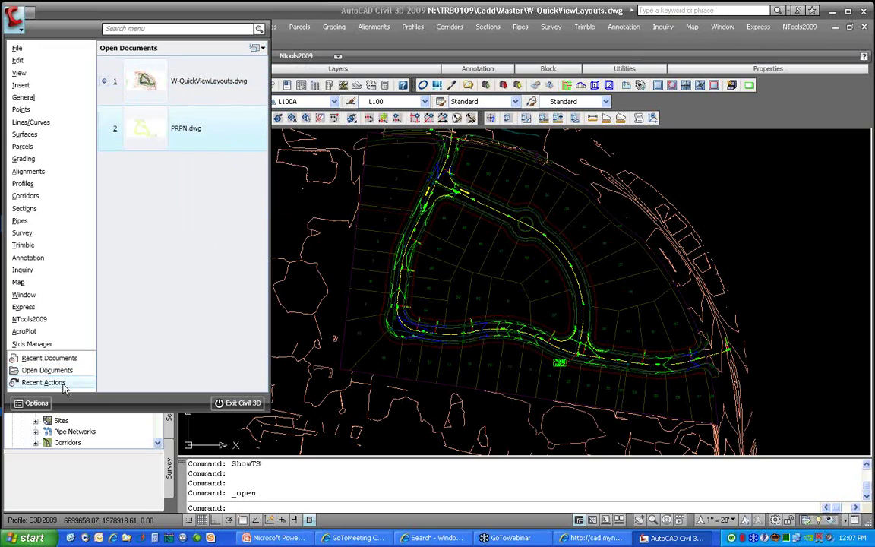
pyautogui.moveTo(51, 362)
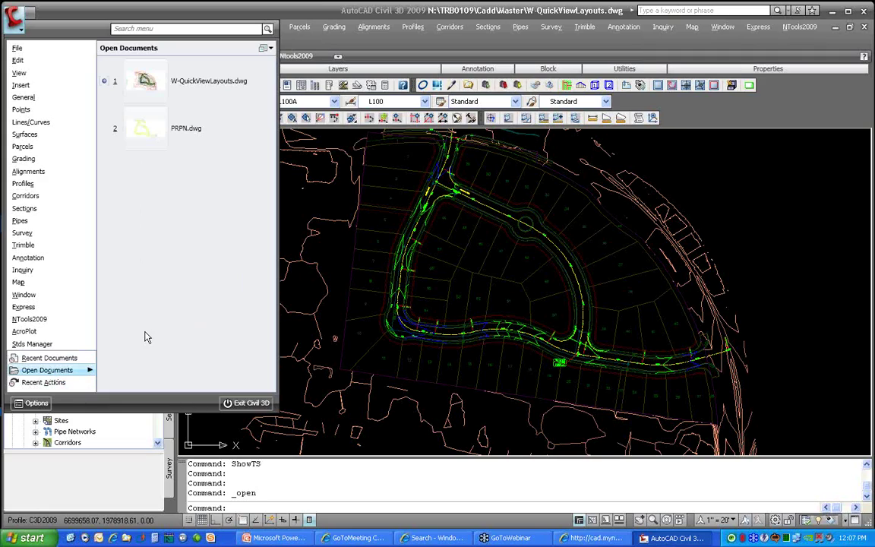
# - Search the Menu Browser for "volume" commands and clear the search
pyautogui.moveTo(33, 49)
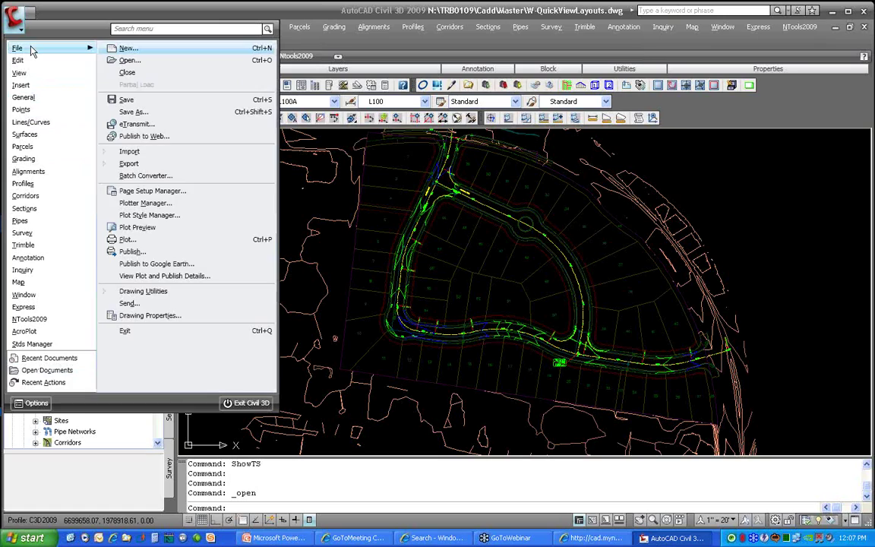
pyautogui.click(170, 29)
pyautogui.write('volume')
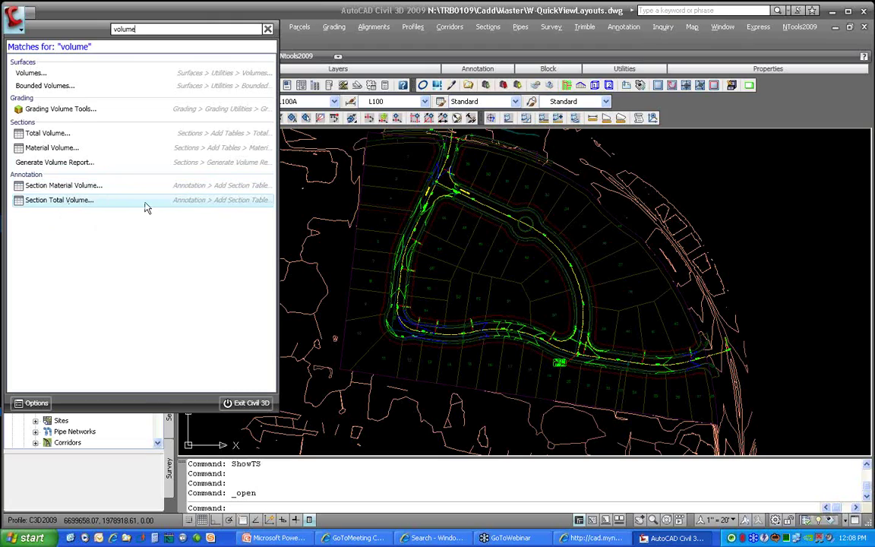
pyautogui.click(268, 31)
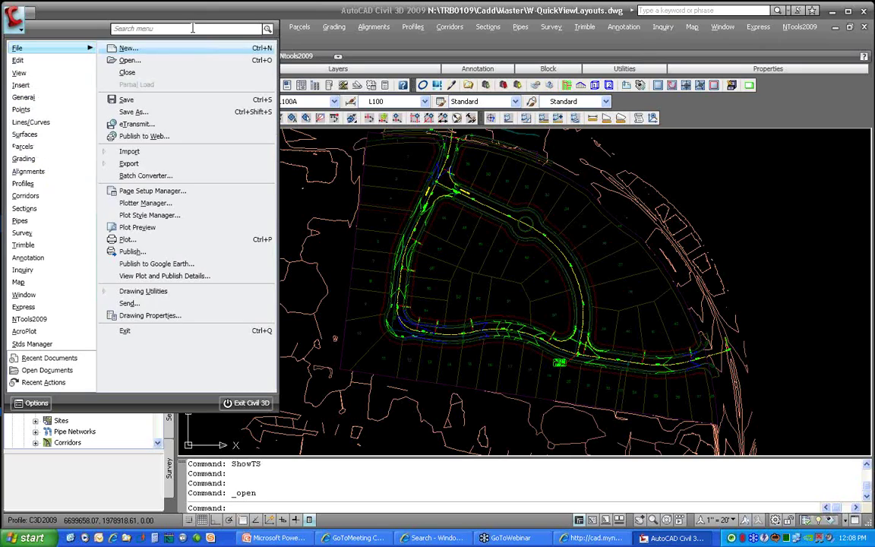
# - Search the Menu Browser for "layer", launch Layer Create from the matches, and cancel its dialog
pyautogui.write('layer')
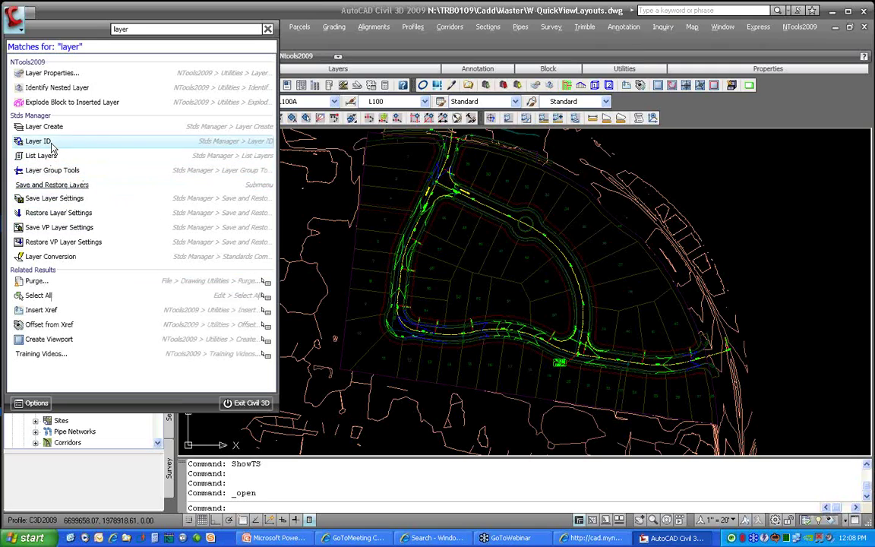
pyautogui.press('Escape')
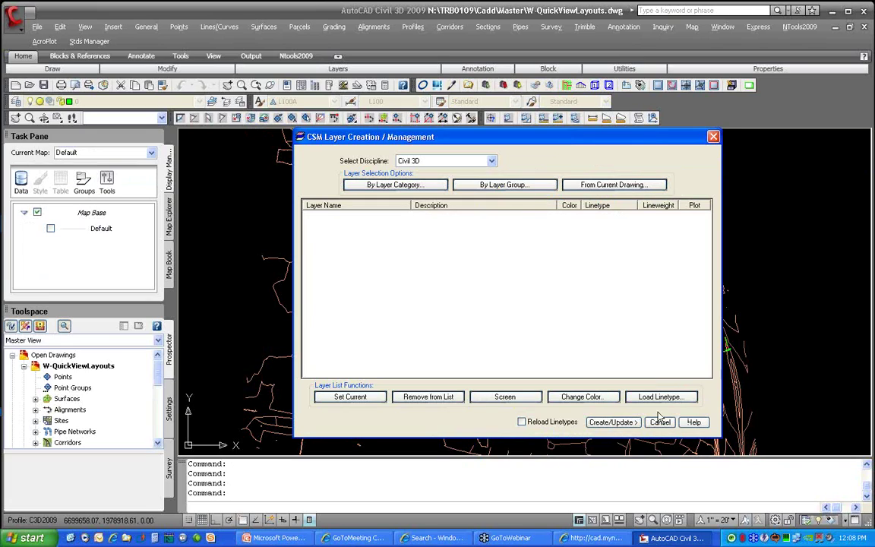
pyautogui.click(663, 420)
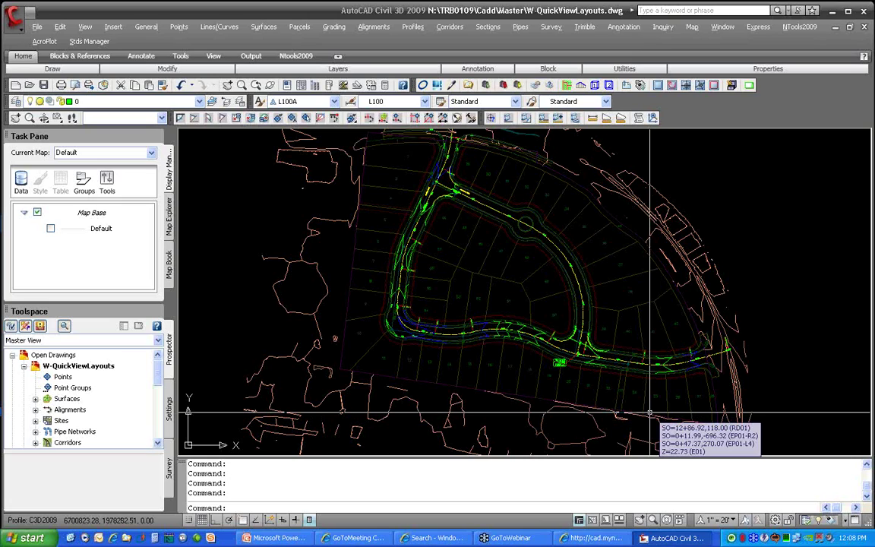
# - Pin the Stds Manager Layer Create command in the Menu Browser's recent actions
pyautogui.click(15, 29)
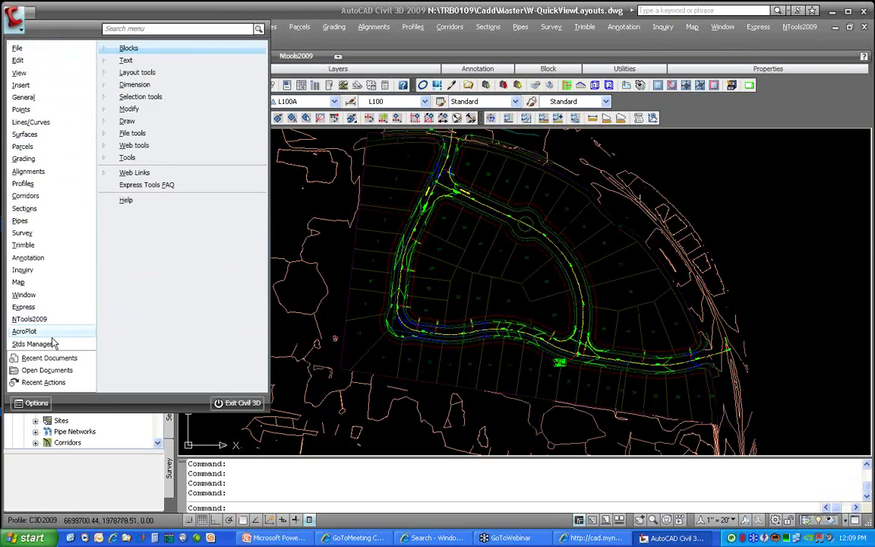
pyautogui.click(58, 386)
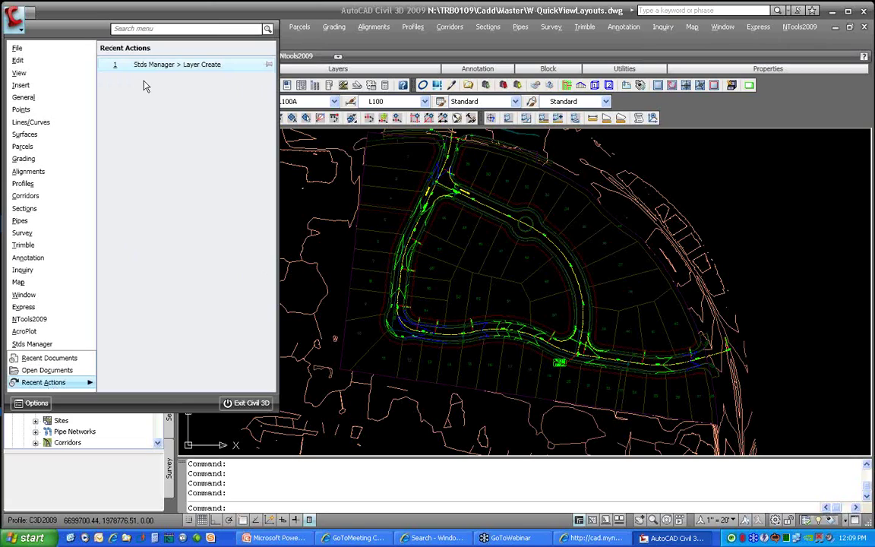
pyautogui.click(269, 66)
pyautogui.press('Escape')
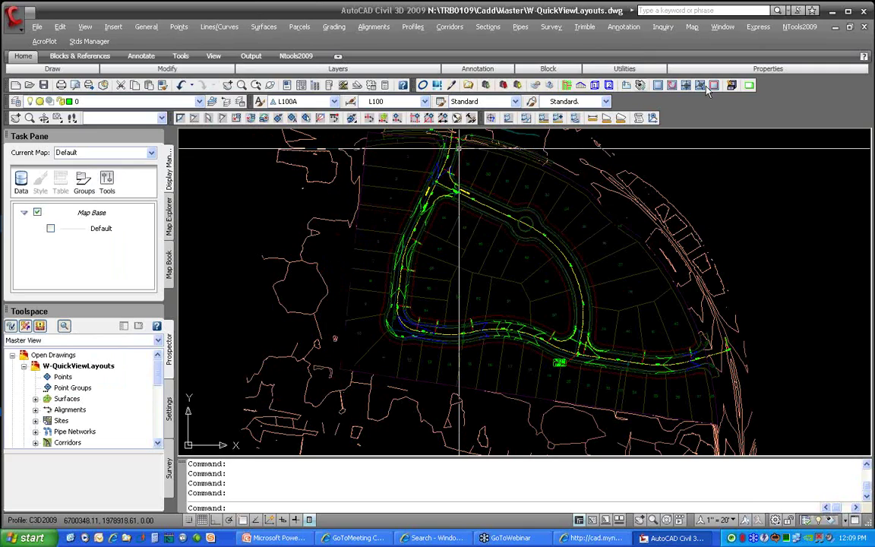
# - Search InfoCenter for "volumes" and page forward and back through the Civil 3D Users Guide results
pyautogui.click(714, 10)
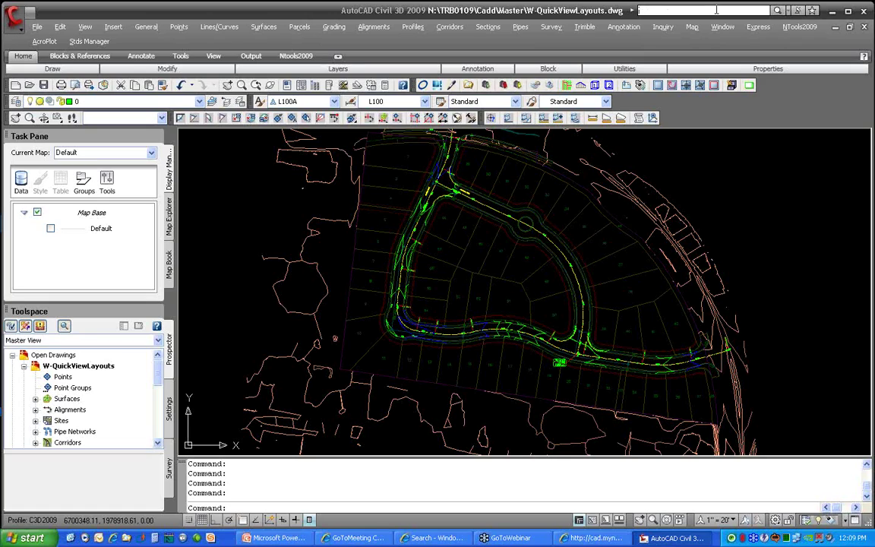
pyautogui.write('volumes')
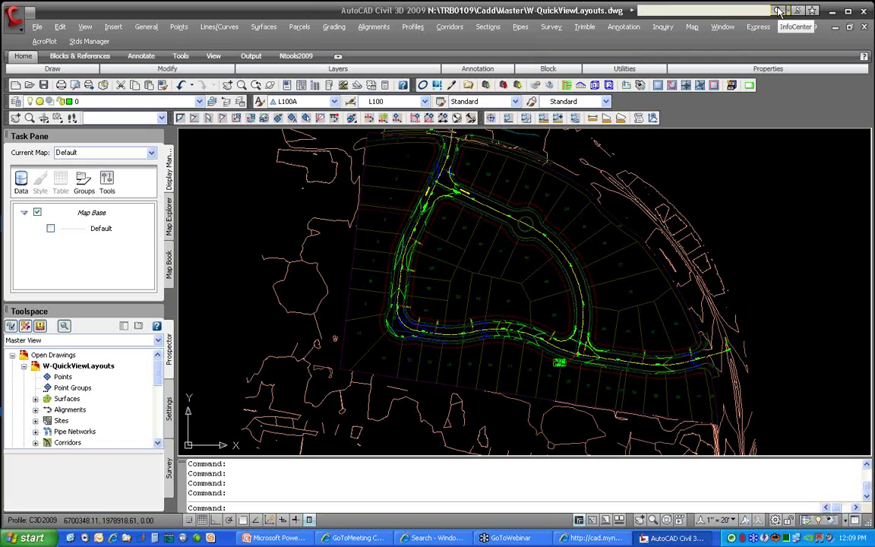
pyautogui.click(779, 11)
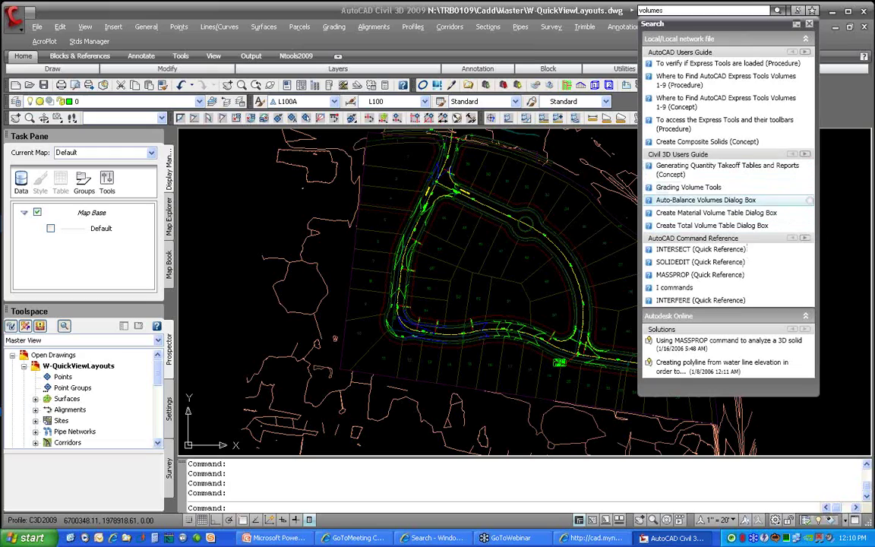
pyautogui.click(805, 155)
pyautogui.click(806, 155)
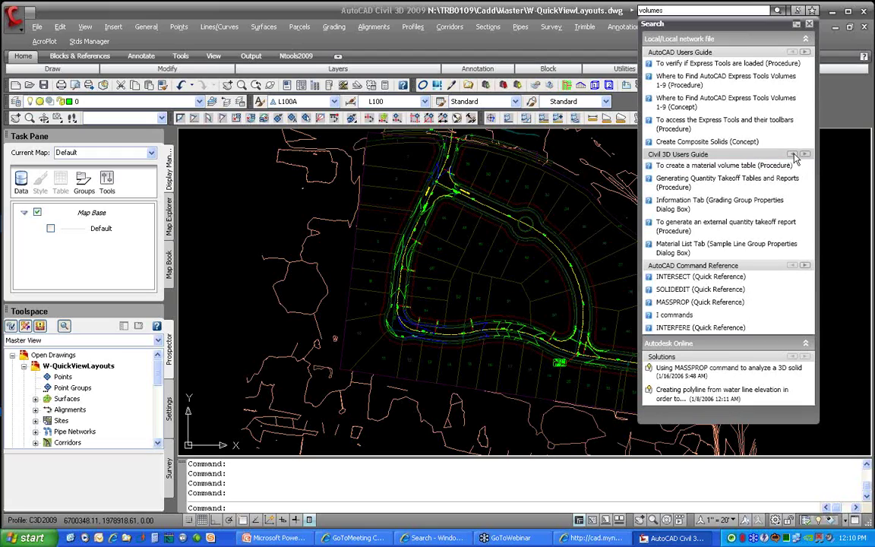
pyautogui.click(793, 155)
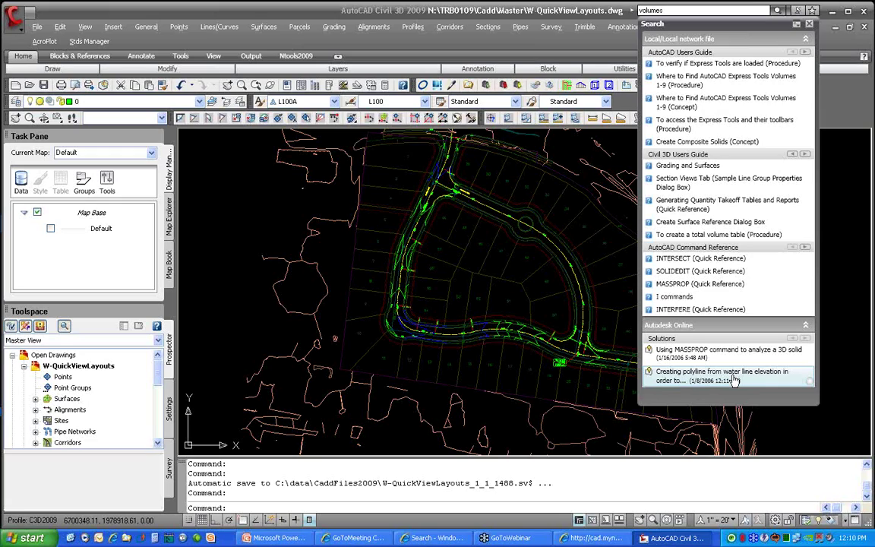
# - Review the InfoCenter search locations and include the AutoCAD Map Users Guide in the default search
pyautogui.click(797, 25)
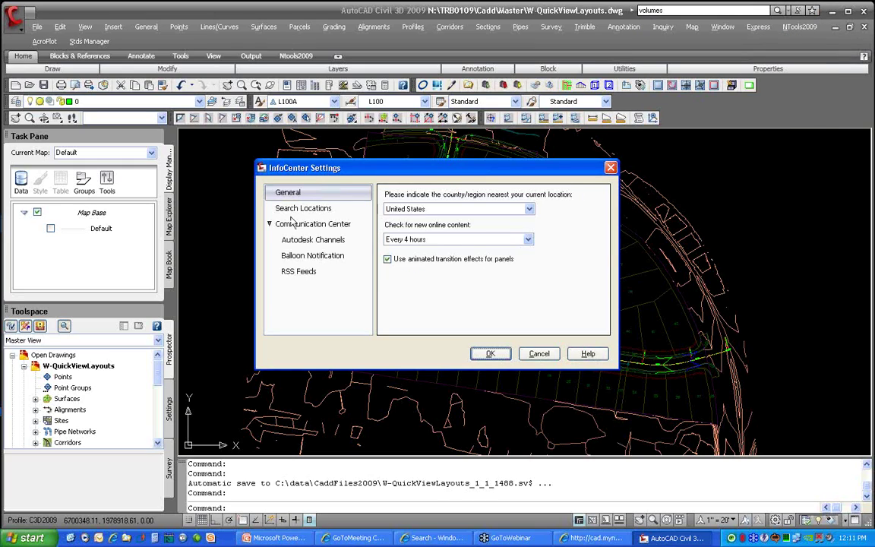
pyautogui.click(303, 210)
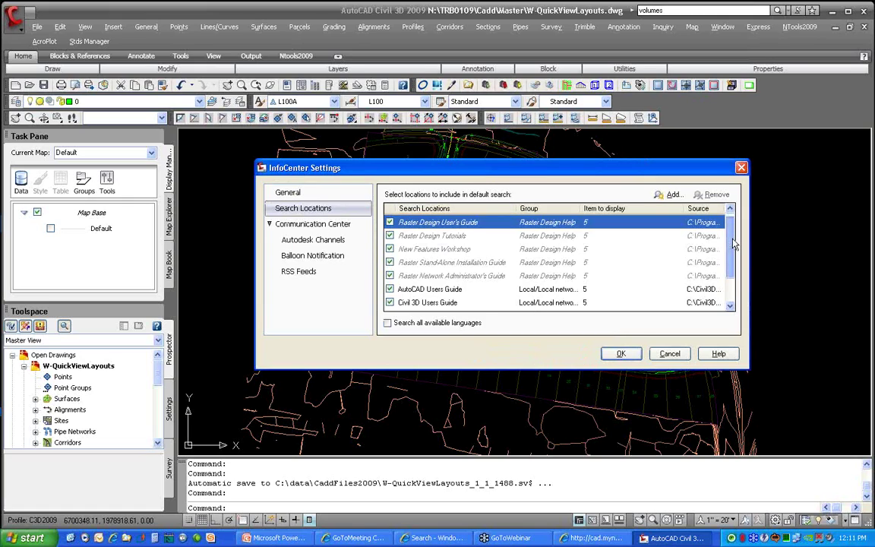
pyautogui.scroll(-1, 661, 232)
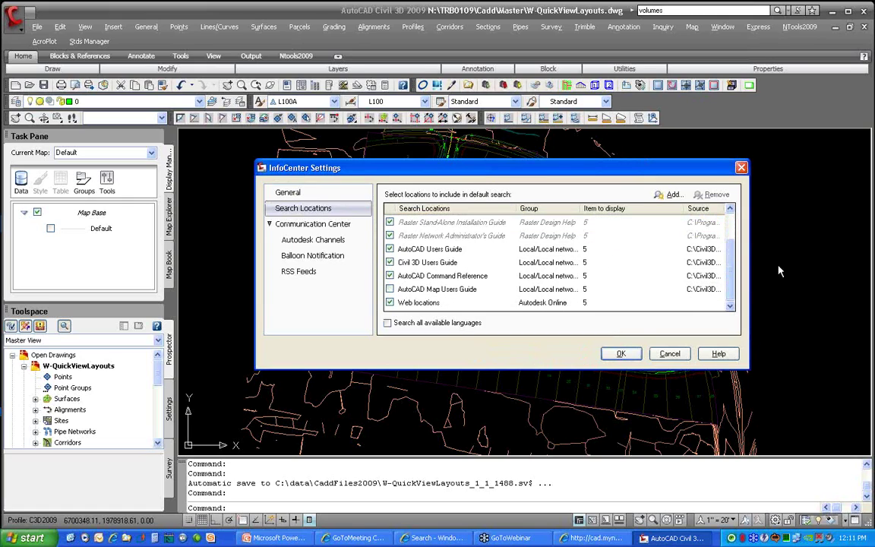
pyautogui.moveTo(732, 279); pyautogui.dragTo(732, 253)
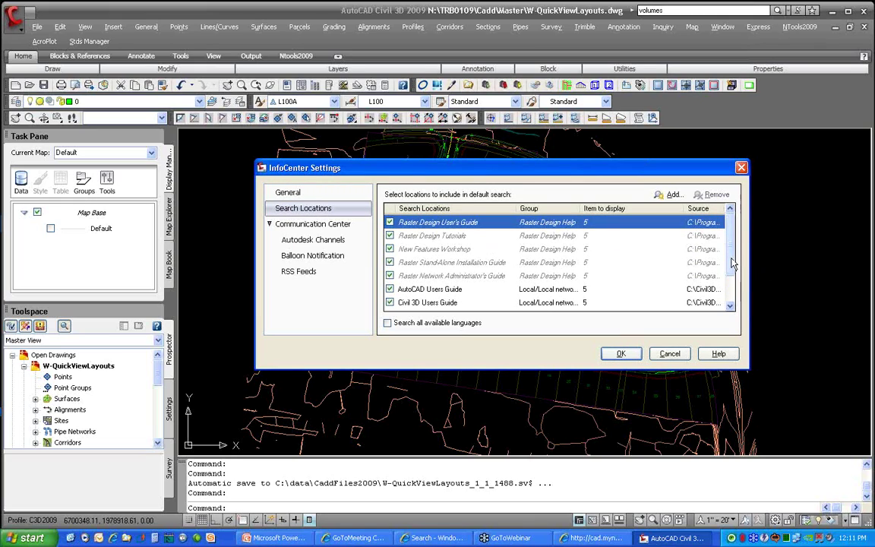
pyautogui.scroll(-1, 734, 268)
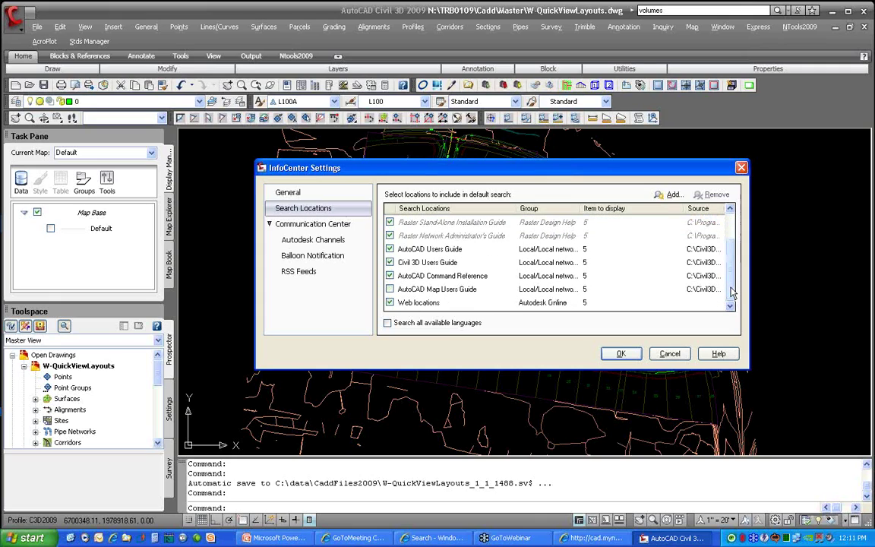
pyautogui.click(391, 290)
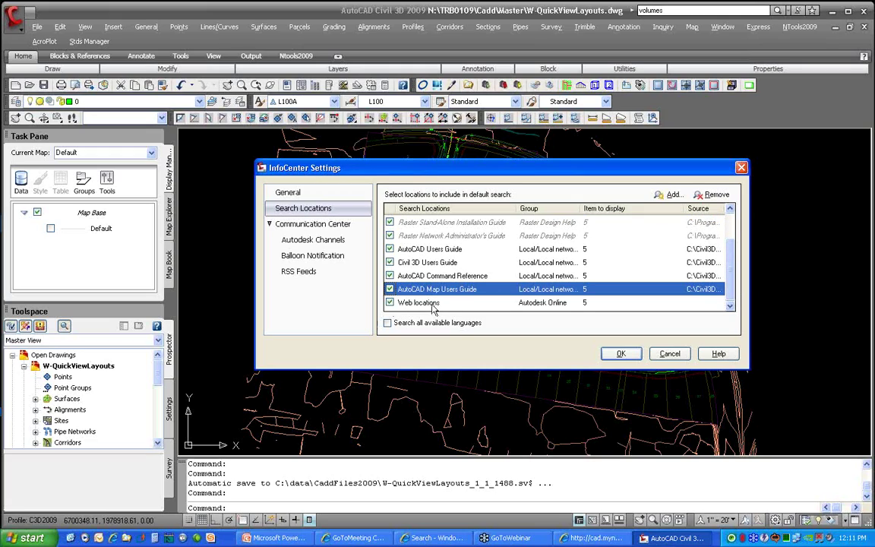
# - Exclude and re-include Web locations in the default search, and widen the Source column to show the help file paths
pyautogui.click(389, 303)
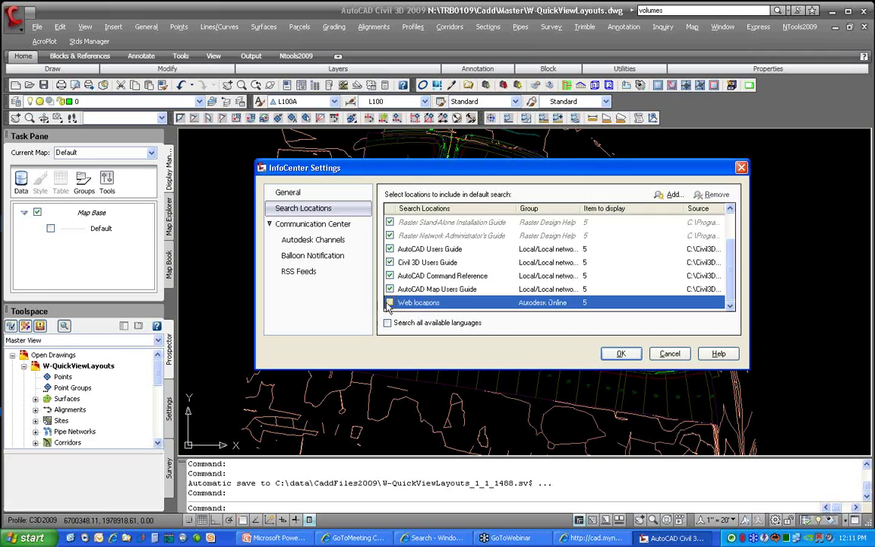
pyautogui.click(390, 303)
pyautogui.moveTo(685, 207); pyautogui.dragTo(636, 207)
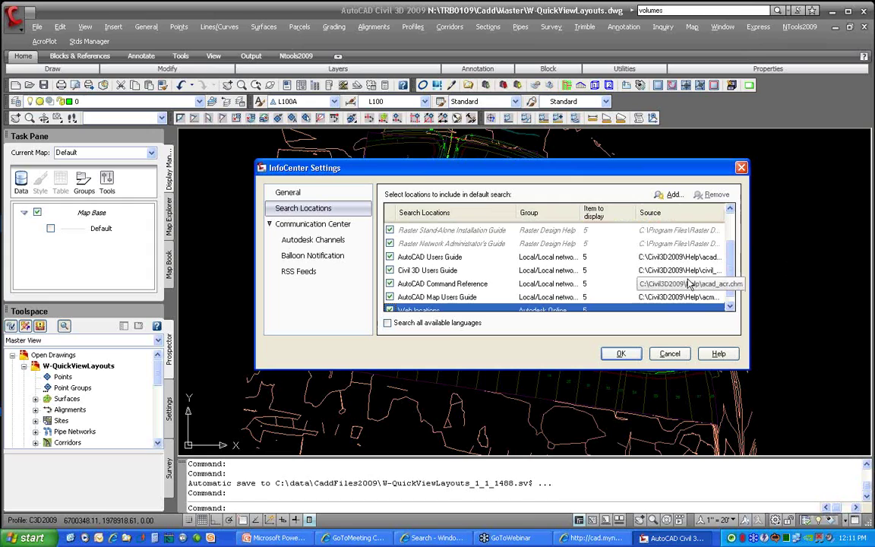
# - Leave the InfoCenter settings without saving and view the Communication Center's subscription, e-Learning and channel entries
pyautogui.click(668, 354)
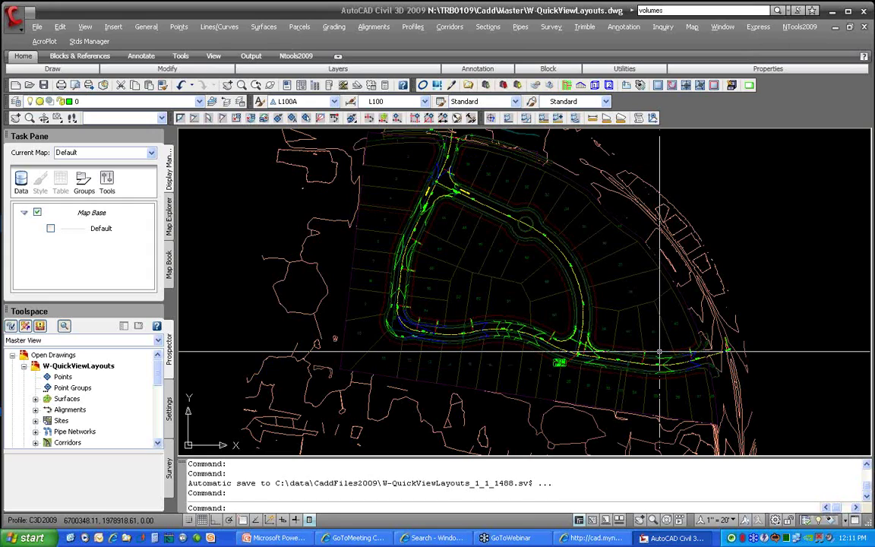
pyautogui.click(798, 10)
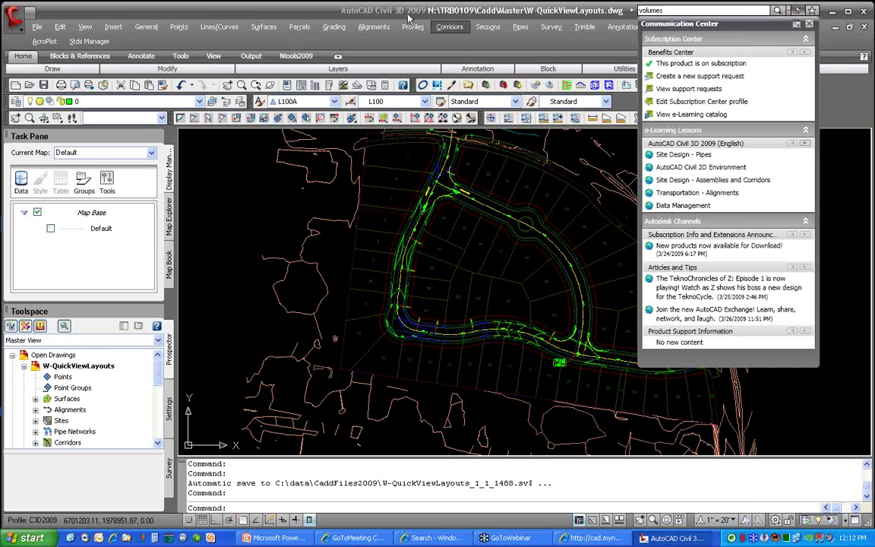
pyautogui.click(295, 5)
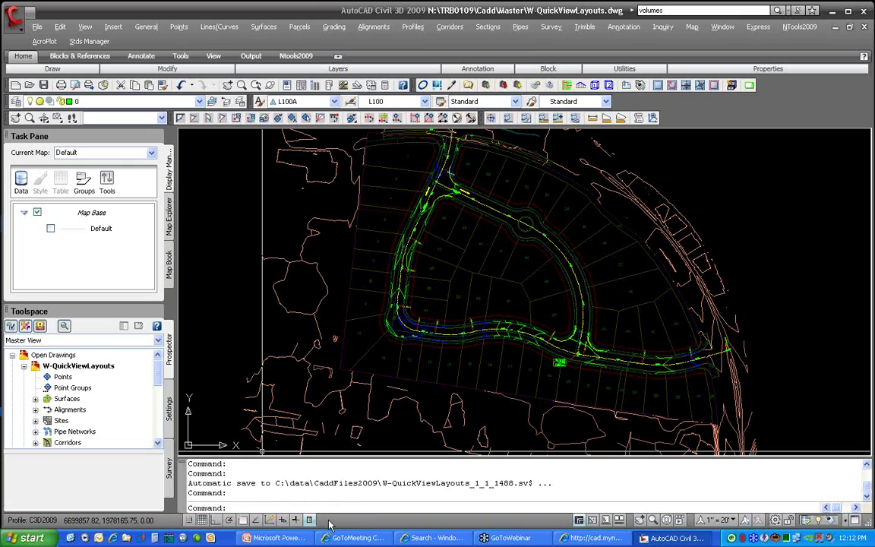
# - Switch the status bar drafting toggles from icons to text labels and back to icons
pyautogui.rightClick(269, 520)
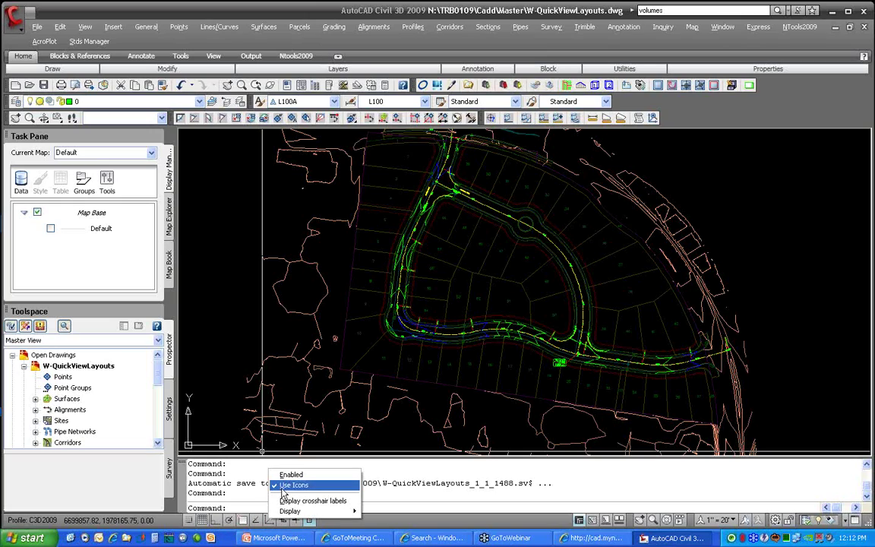
pyautogui.click(282, 487)
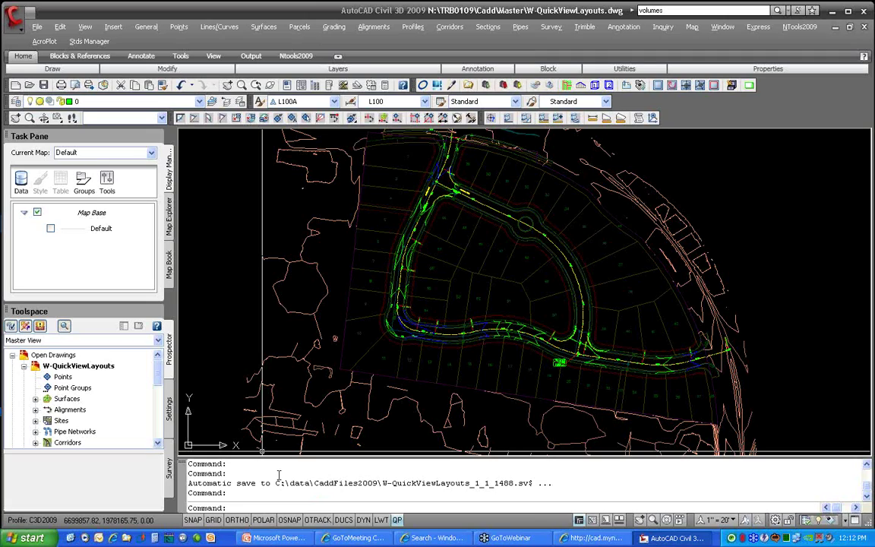
pyautogui.rightClick(294, 521)
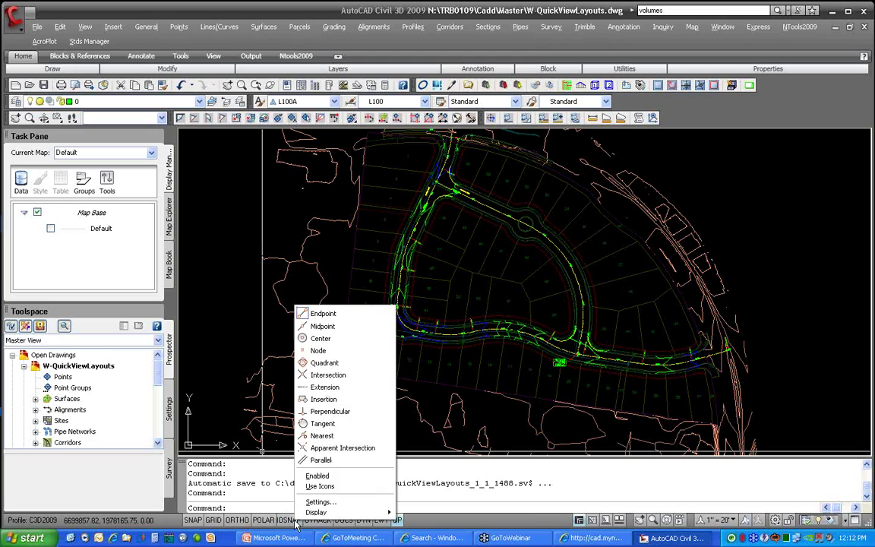
pyautogui.click(319, 486)
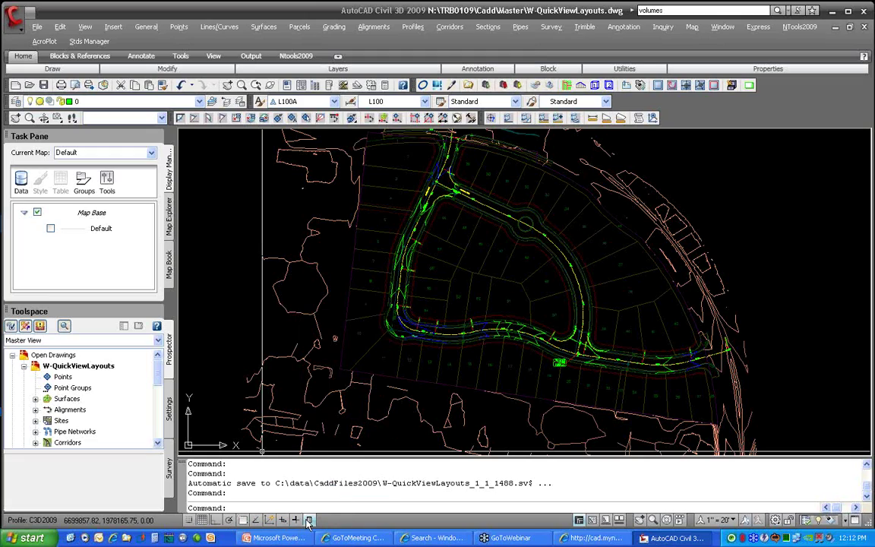
# - Turn object snap on, add Center to the running snap modes, and turn object snap off again
pyautogui.click(243, 522)
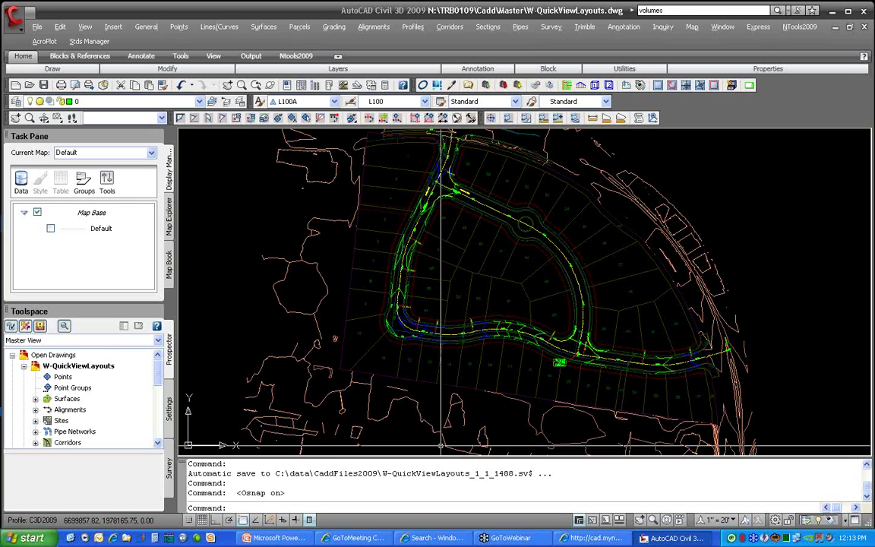
pyautogui.rightClick(243, 520)
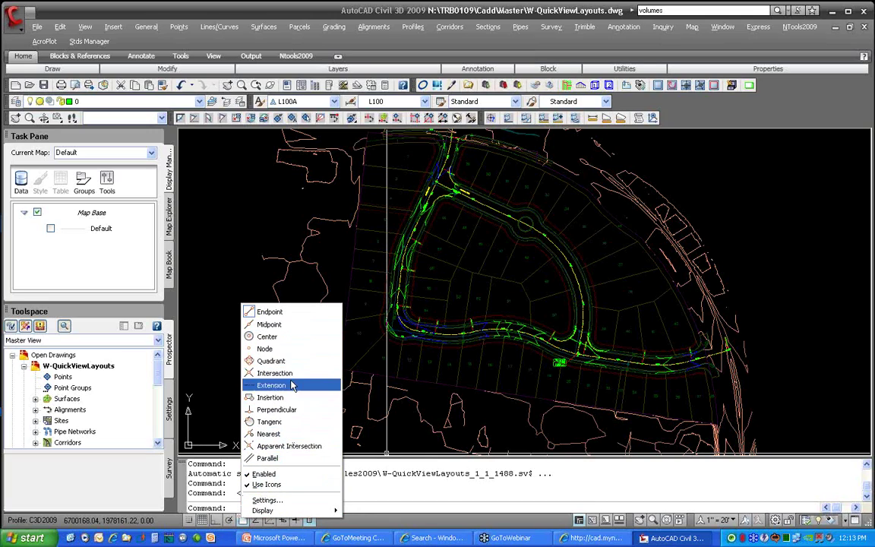
pyautogui.click(269, 340)
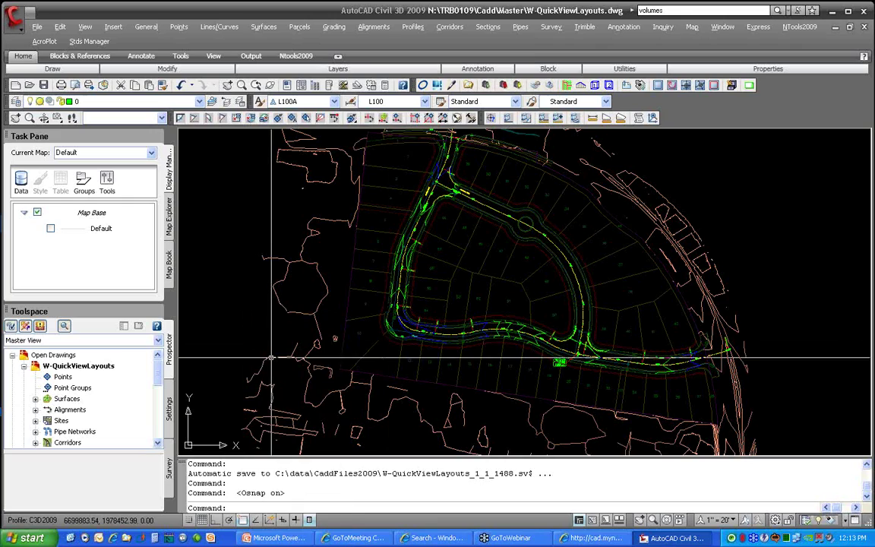
pyautogui.click(243, 521)
# - Clear the Center object snap mode in Drafting Settings, and view the polar tracking angle options without changing them
pyautogui.rightClick(244, 522)
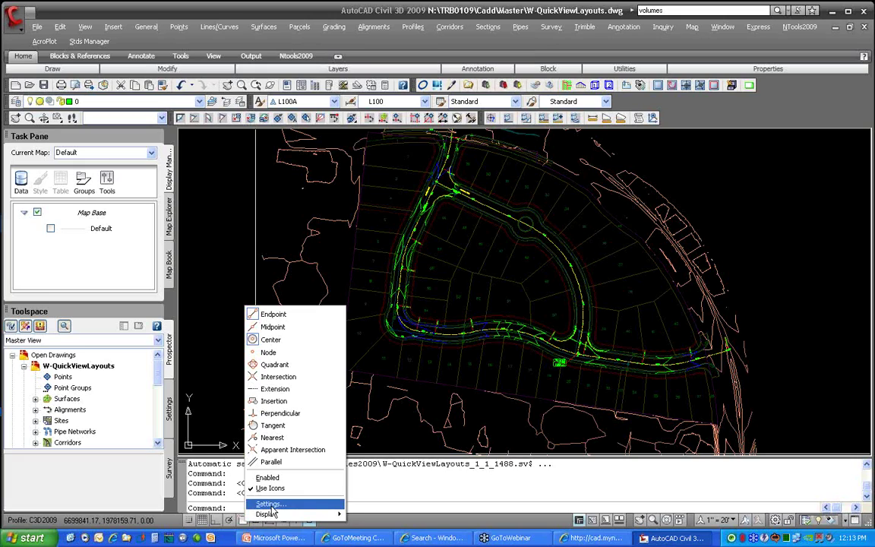
pyautogui.click(270, 504)
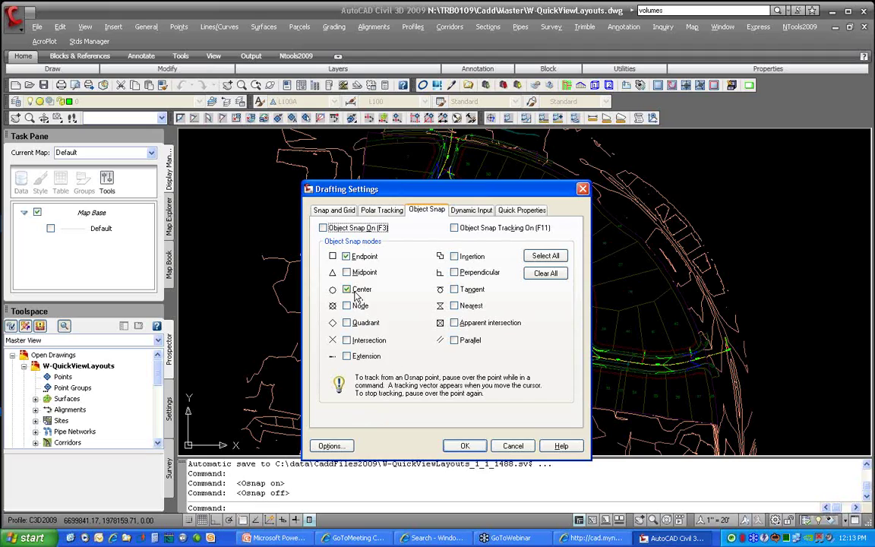
pyautogui.click(356, 292)
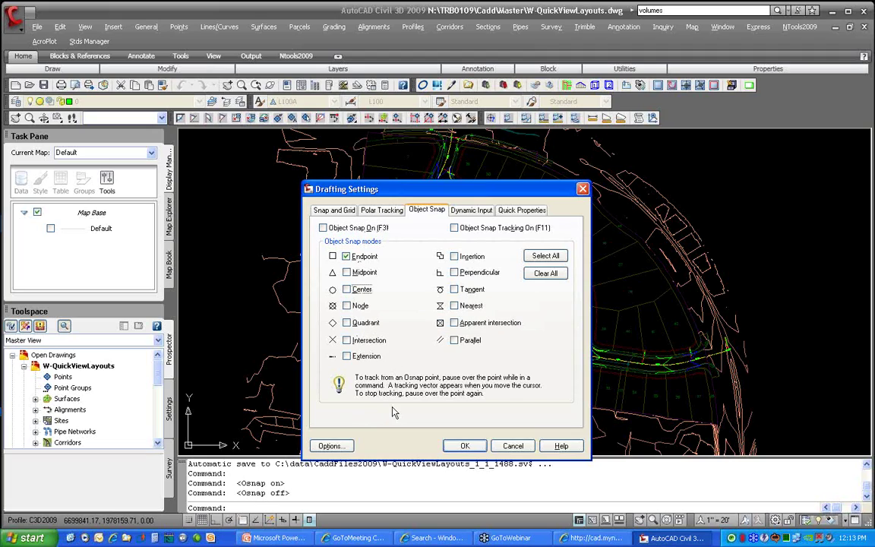
pyautogui.click(464, 446)
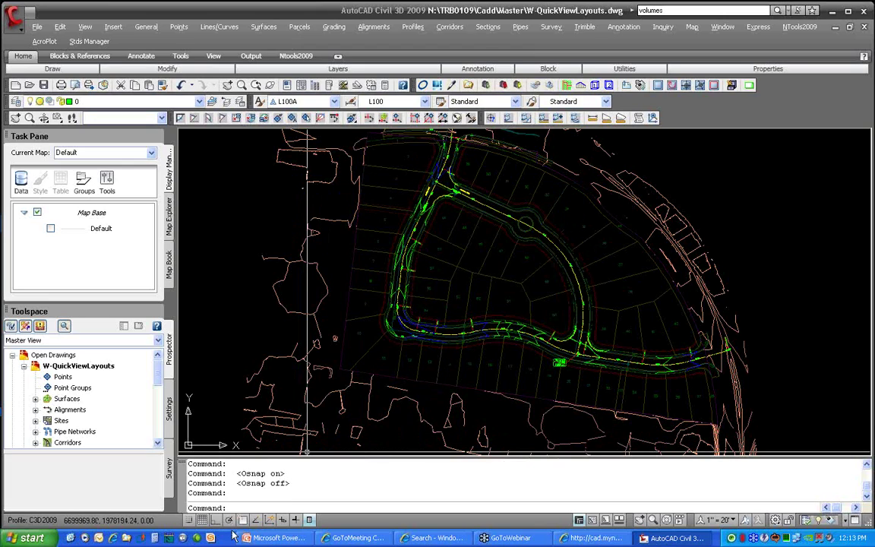
pyautogui.rightClick(231, 522)
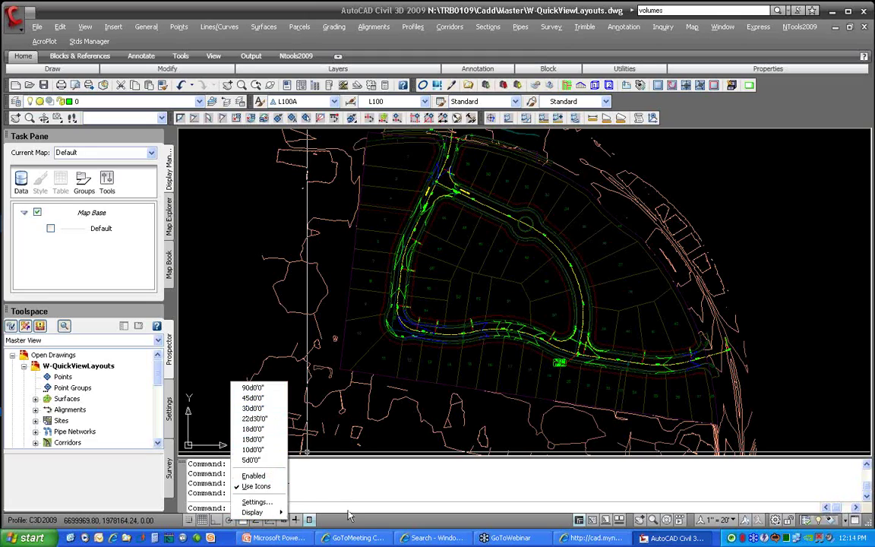
pyautogui.click(331, 485)
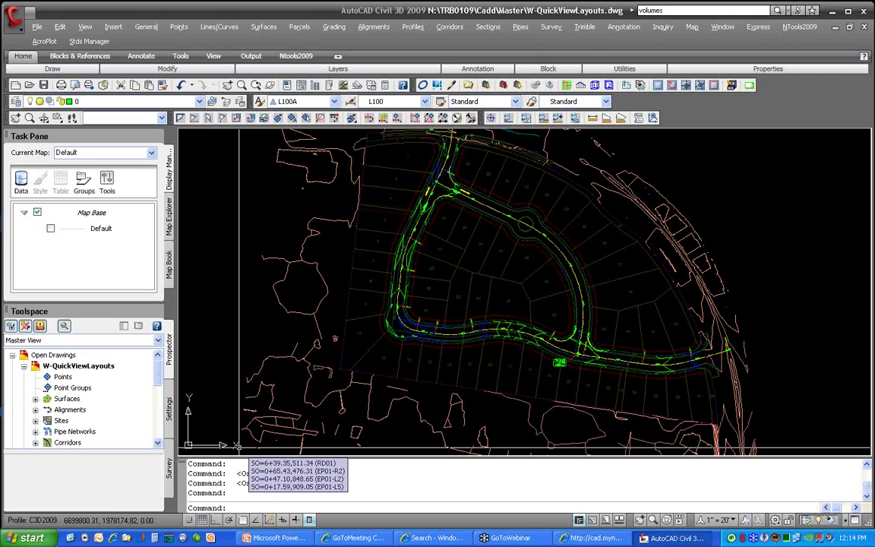
# - Toggle between paper space and model space, and activate Layout2 from the Quick View Layouts previews
pyautogui.click(593, 520)
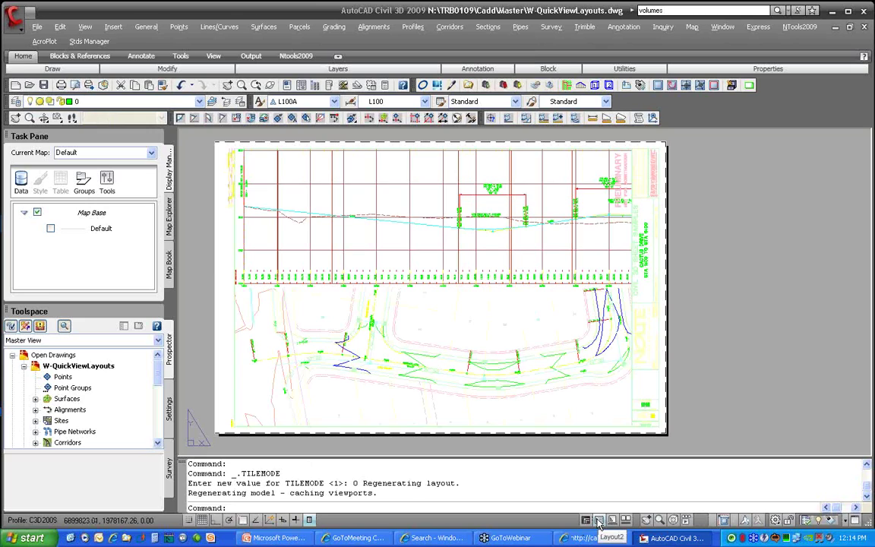
pyautogui.click(587, 521)
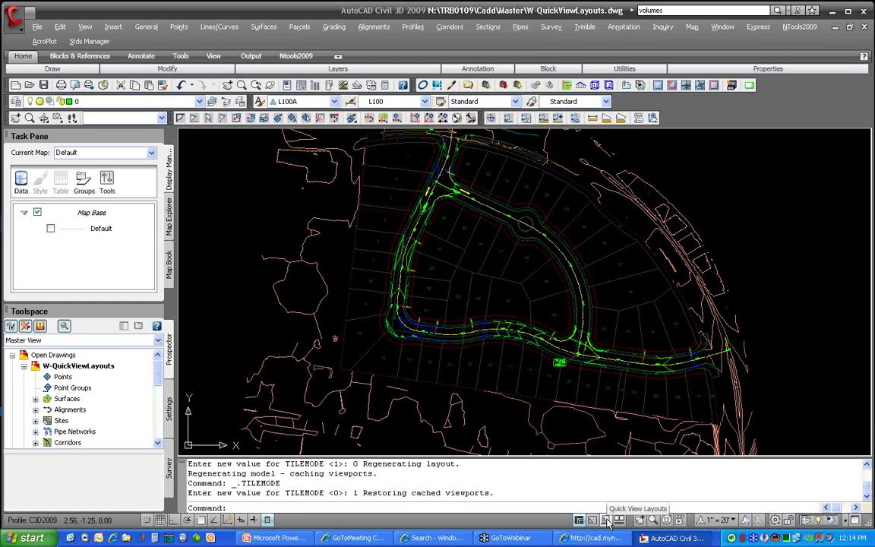
pyautogui.click(608, 521)
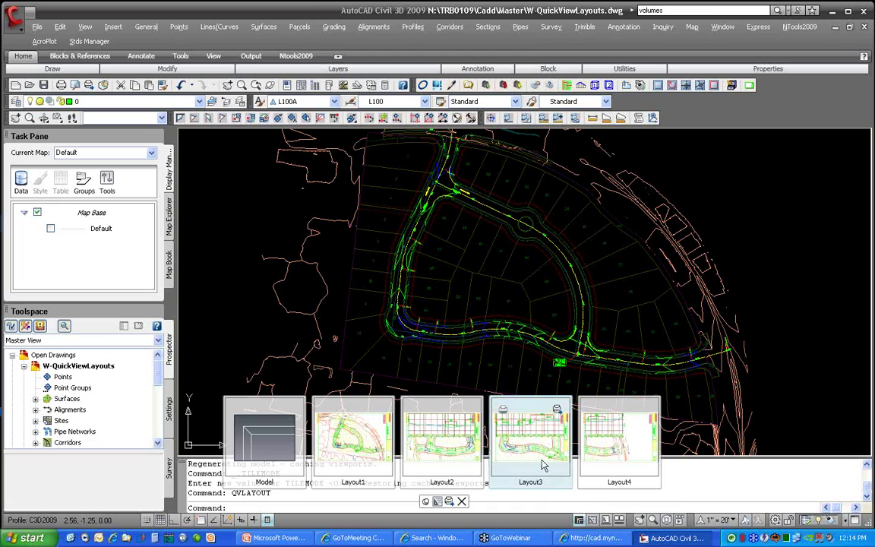
pyautogui.moveTo(362, 457)
pyautogui.moveTo(446, 455)
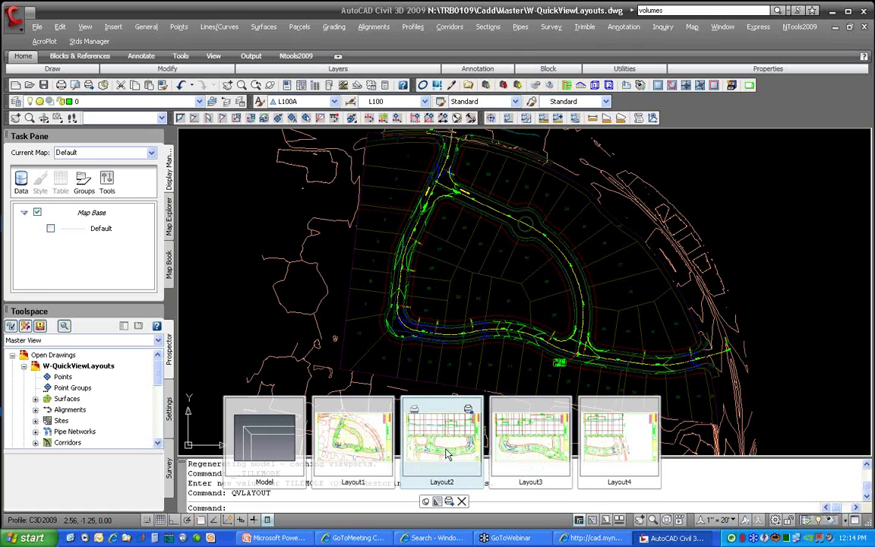
pyautogui.click(446, 455)
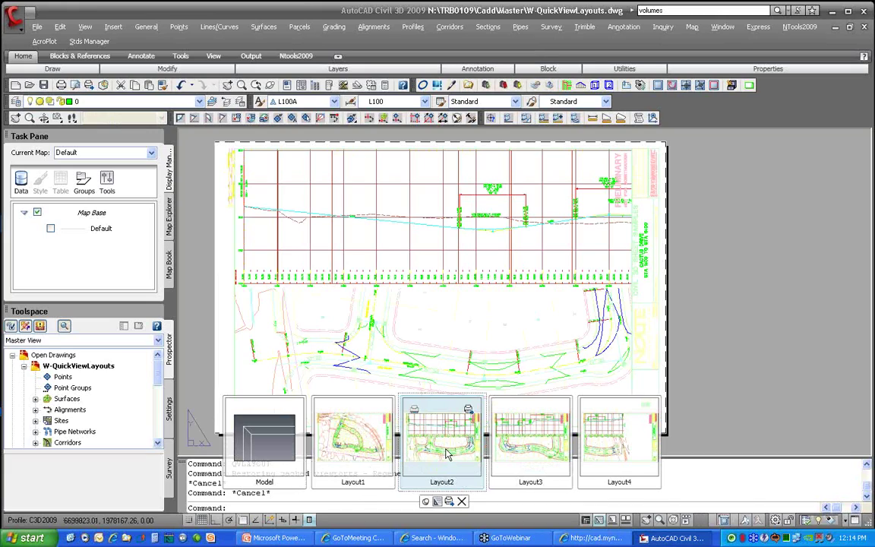
# - Activate Layout1 from the Quick View Layouts previews, inspect the overall site plan sheet, and dismiss the previews
pyautogui.moveTo(373, 456)
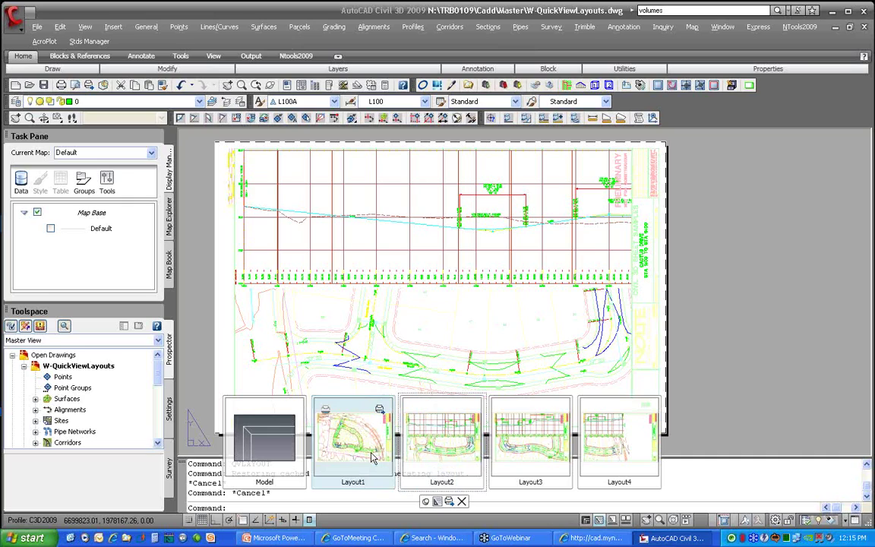
pyautogui.click(372, 456)
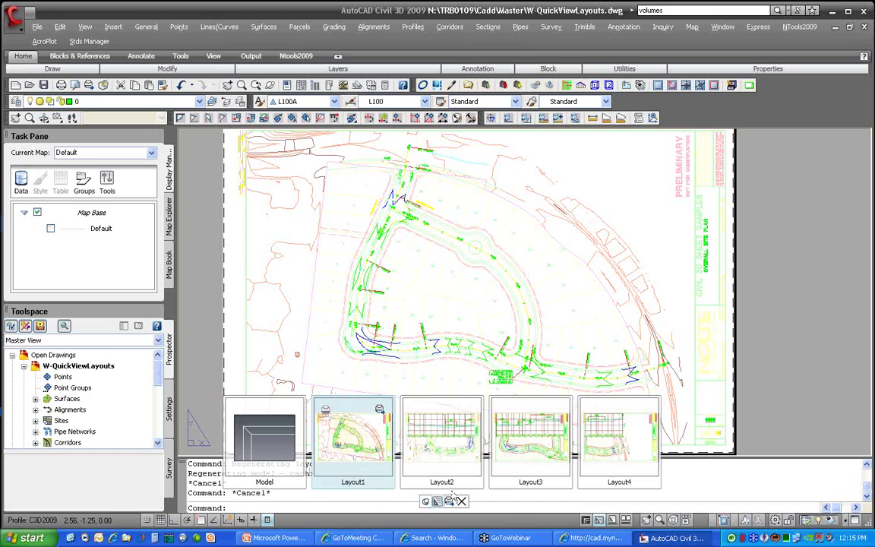
pyautogui.click(531, 440)
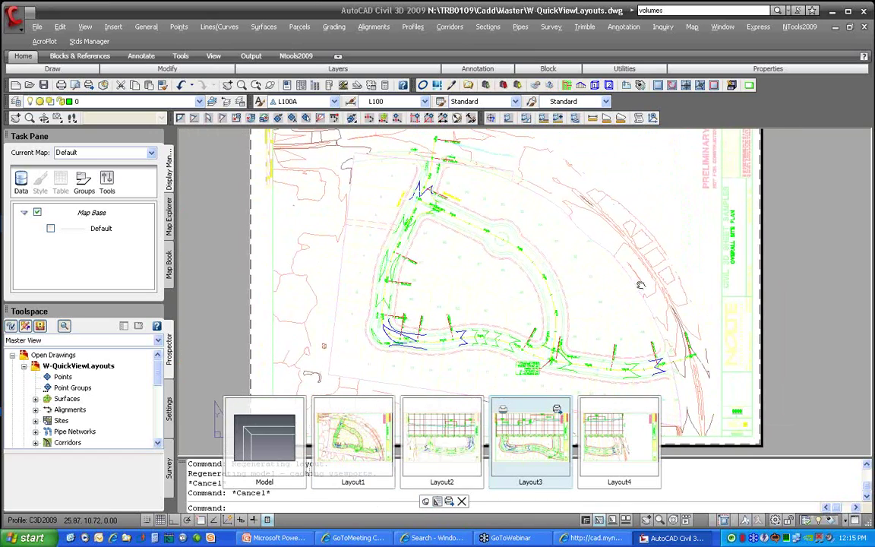
pyautogui.moveTo(640, 285); pyautogui.dragTo(700, 256, button='middle')
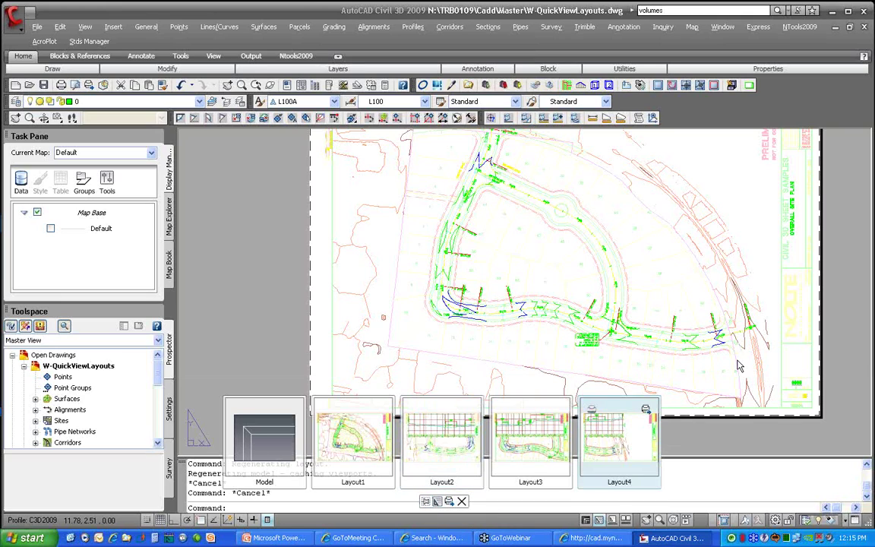
pyautogui.click(738, 366)
pyautogui.moveTo(733, 357); pyautogui.dragTo(700, 380, button='middle')
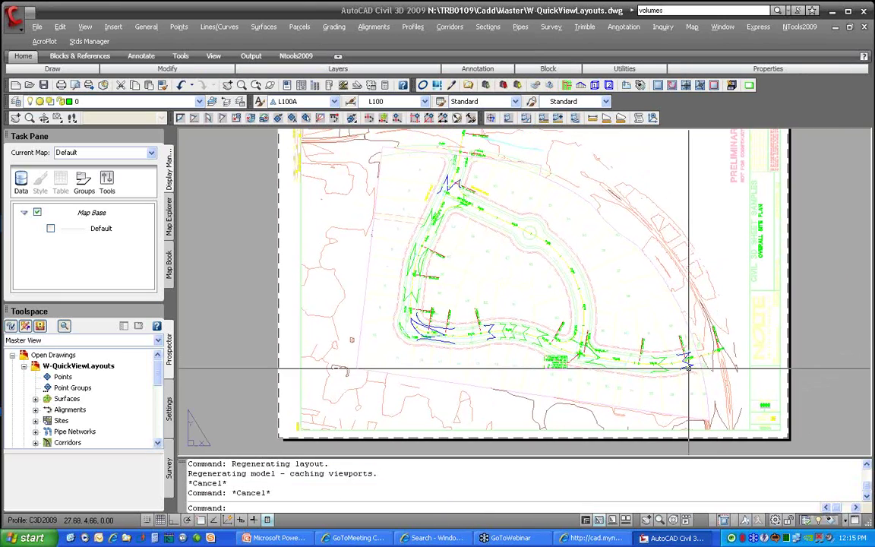
# - Switch to the model space of the open PRPN drawing using the Quick View Drawings previews
pyautogui.moveTo(683, 369)
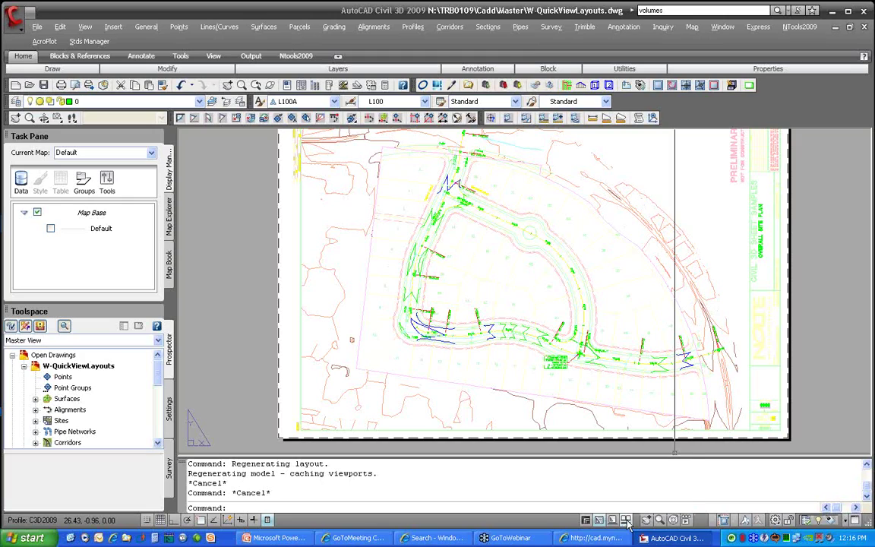
pyautogui.click(627, 520)
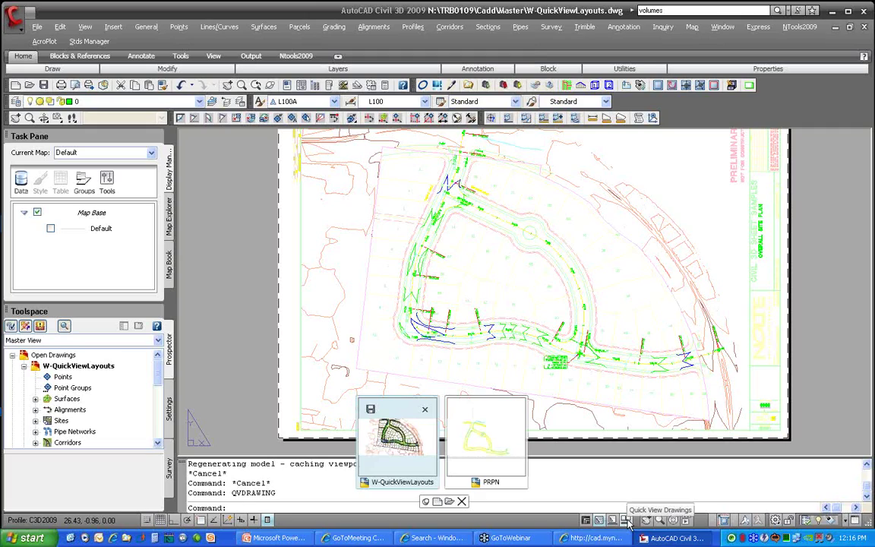
pyautogui.moveTo(502, 459)
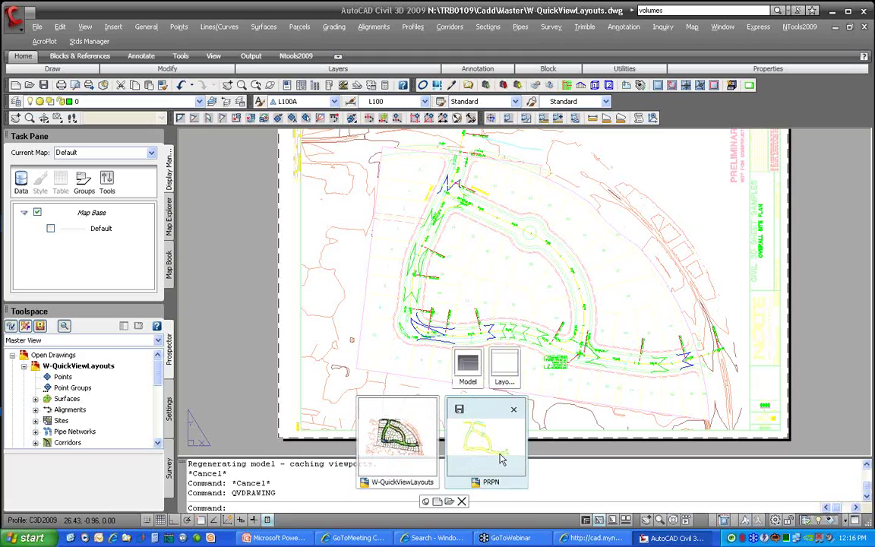
pyautogui.moveTo(460, 373)
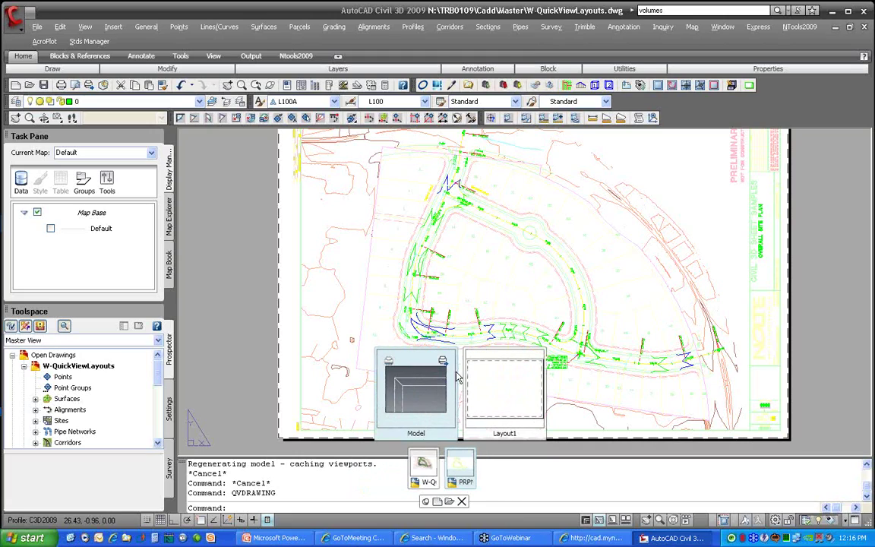
pyautogui.click(413, 386)
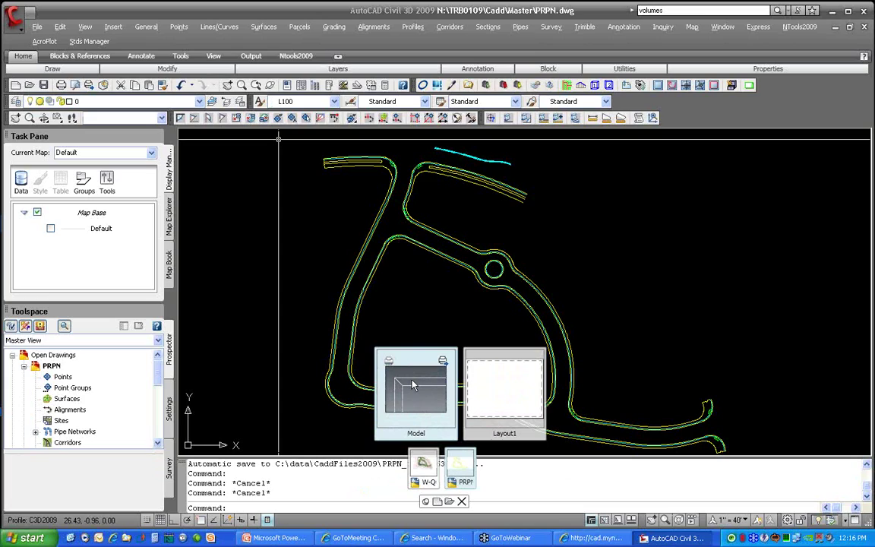
# - Activate Layout4 of the W-QuickViewLayouts drawing from Quick View Drawings and close the previews
pyautogui.moveTo(392, 421)
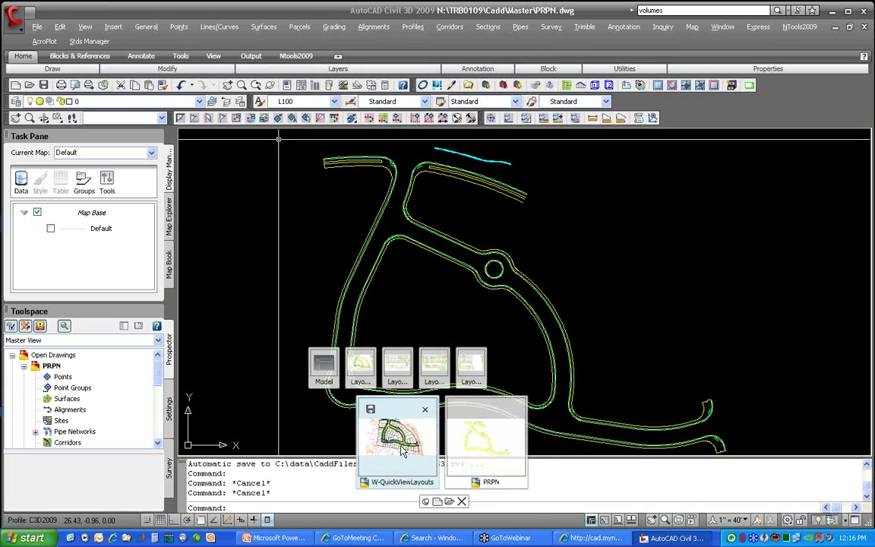
pyautogui.moveTo(360, 355)
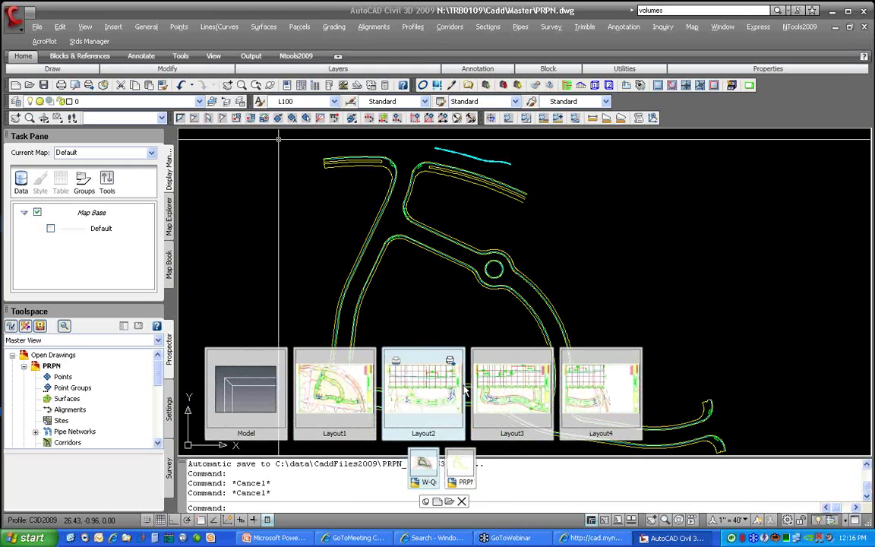
pyautogui.click(583, 389)
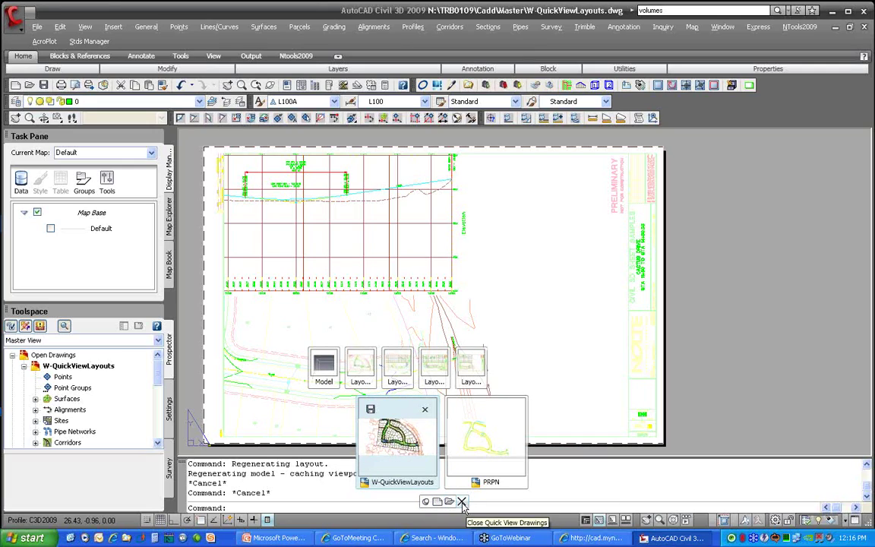
pyautogui.click(462, 503)
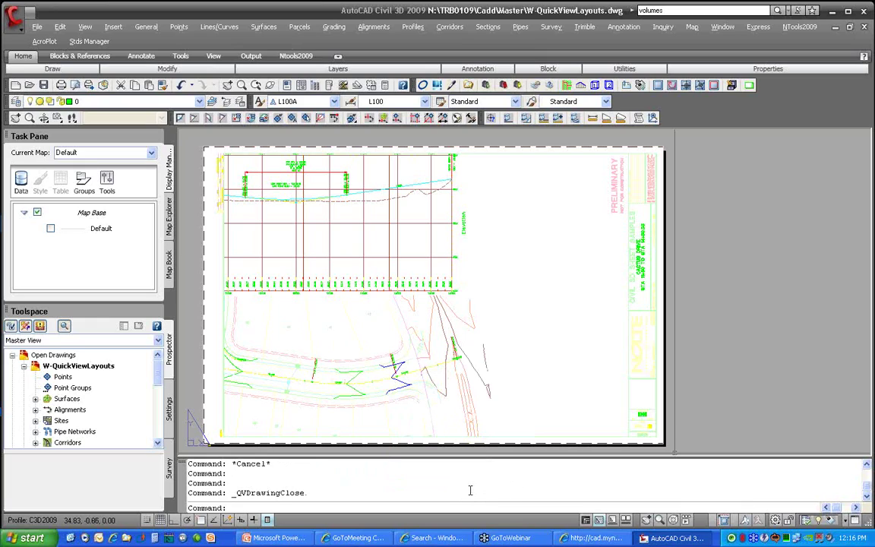
# - Return to the drawing's model space and switch the workspace to Map 3D for Geospatial
pyautogui.click(586, 520)
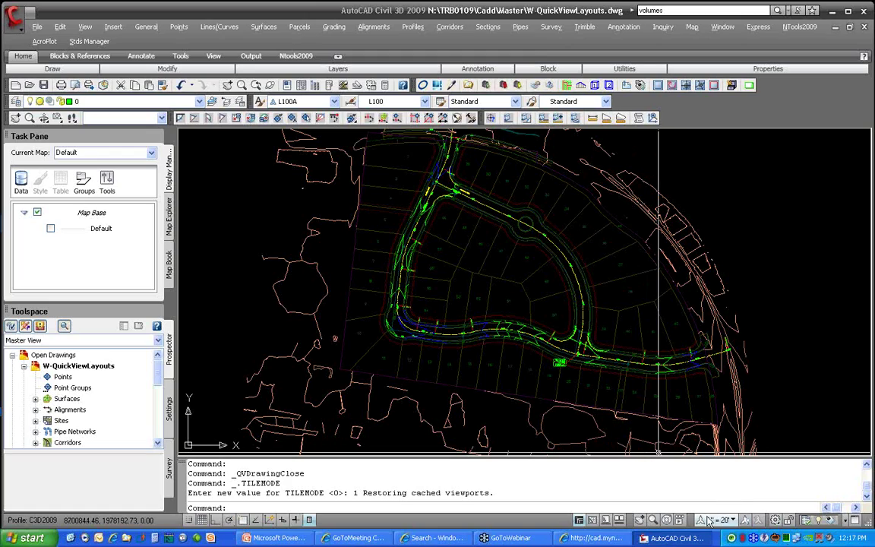
pyautogui.click(774, 522)
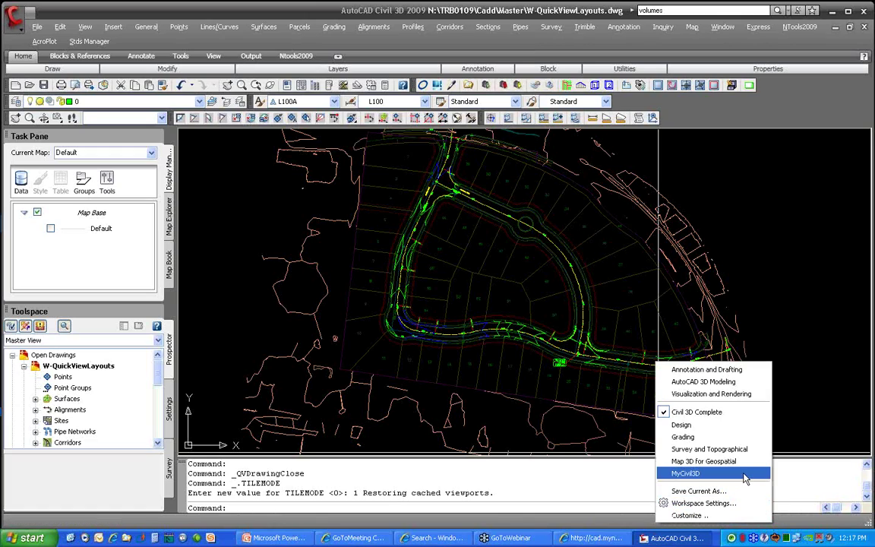
pyautogui.click(704, 461)
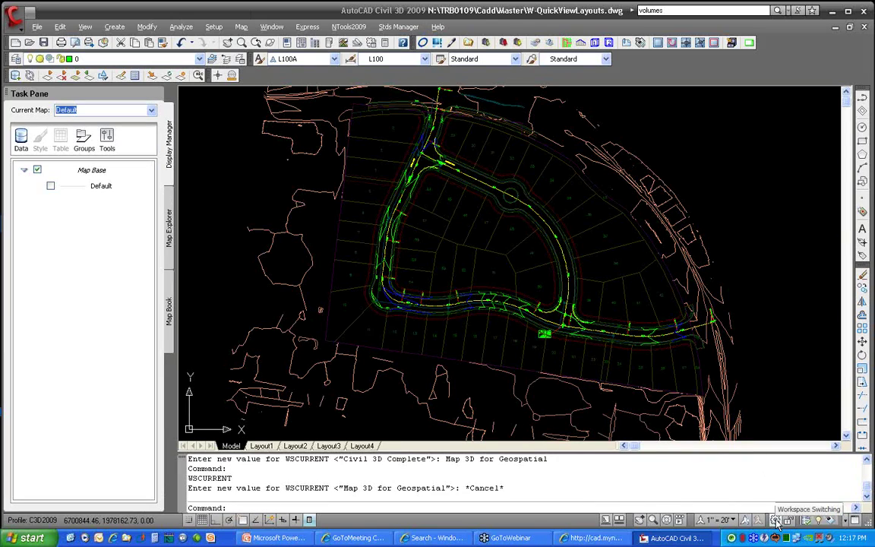
# - Switch the workspace back to Civil 3D Complete and expand the ribbon to show its full panels
pyautogui.click(776, 521)
pyautogui.click(712, 404)
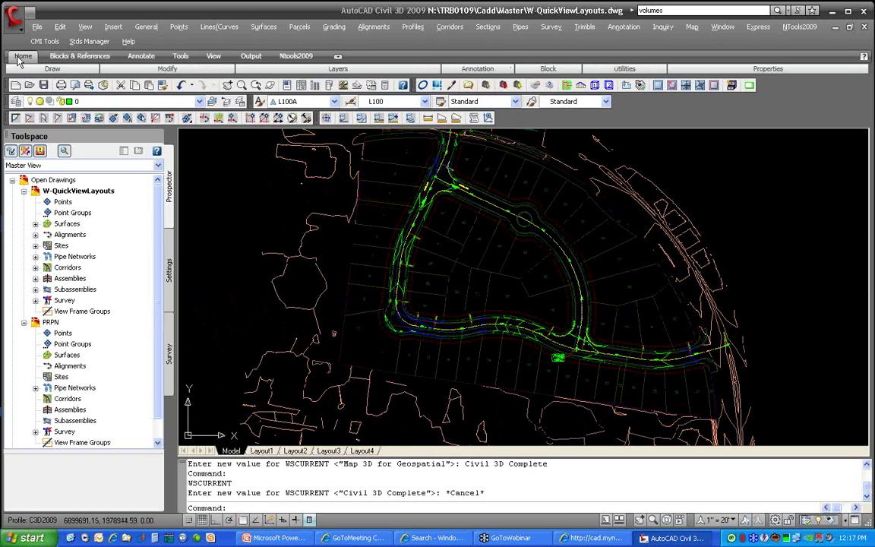
pyautogui.click(338, 56)
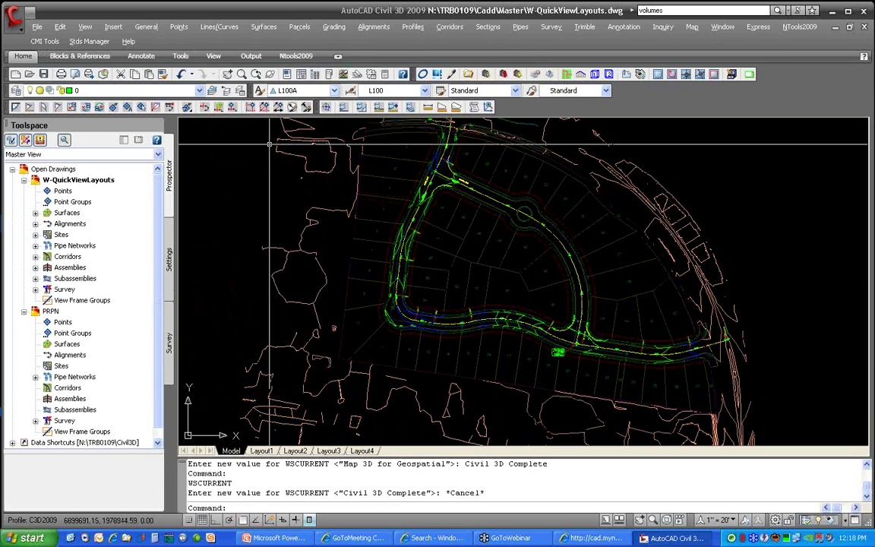
pyautogui.click(338, 56)
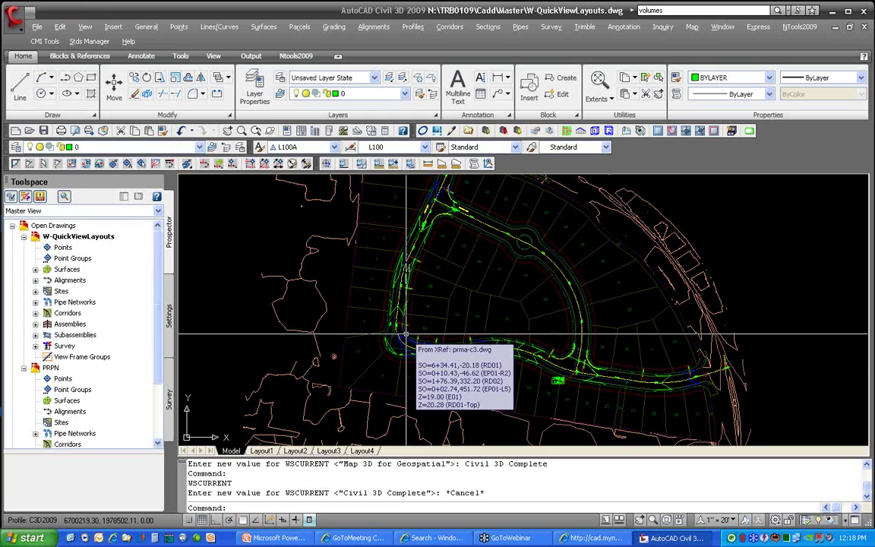
# - Draw a short diagonal line in the lots just south of the curving road
pyautogui.scroll(5, 408, 333)
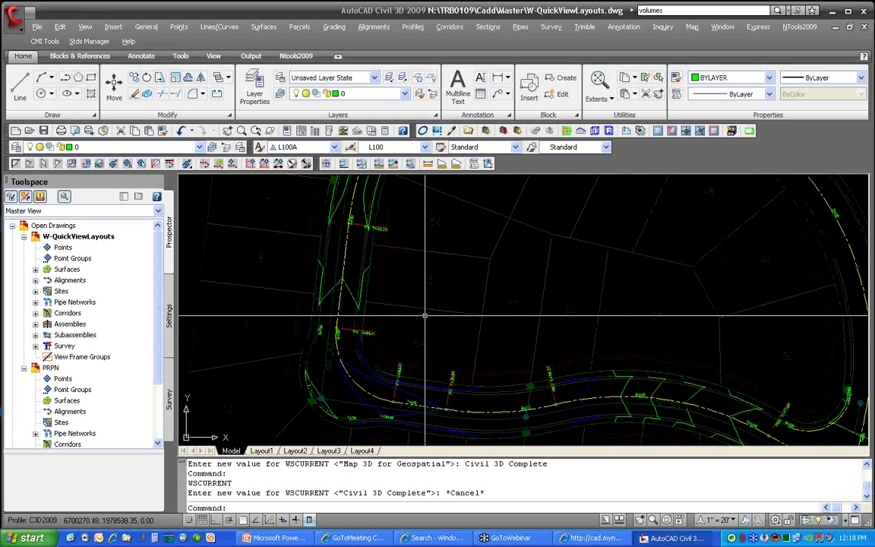
pyautogui.scroll(-3, 425, 315)
pyautogui.moveTo(397, 332); pyautogui.dragTo(210, 275, button='middle')
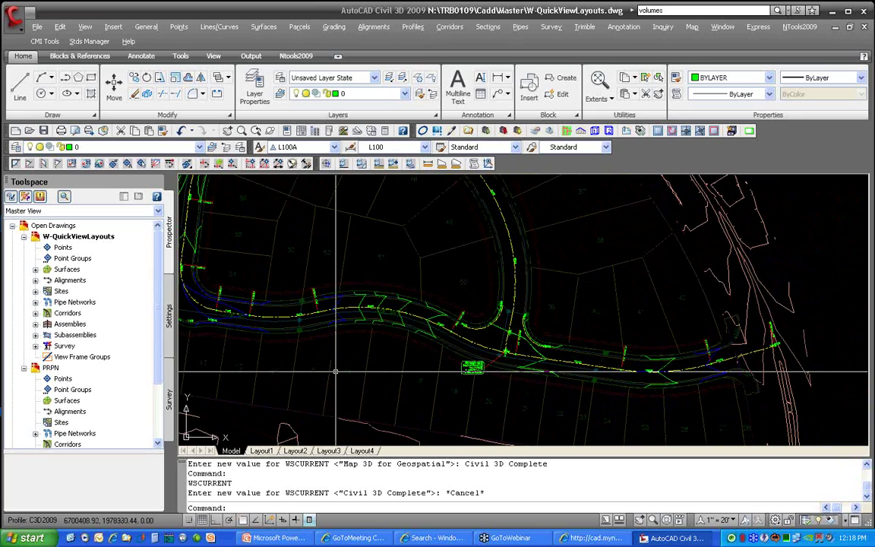
pyautogui.write('l')
pyautogui.press('Return')
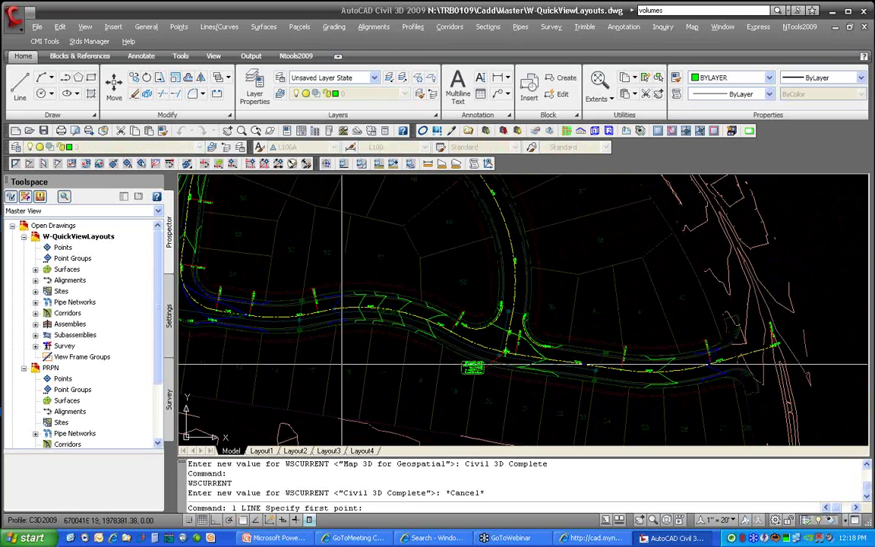
pyautogui.click(344, 364)
pyautogui.click(357, 352)
pyautogui.press('Return')
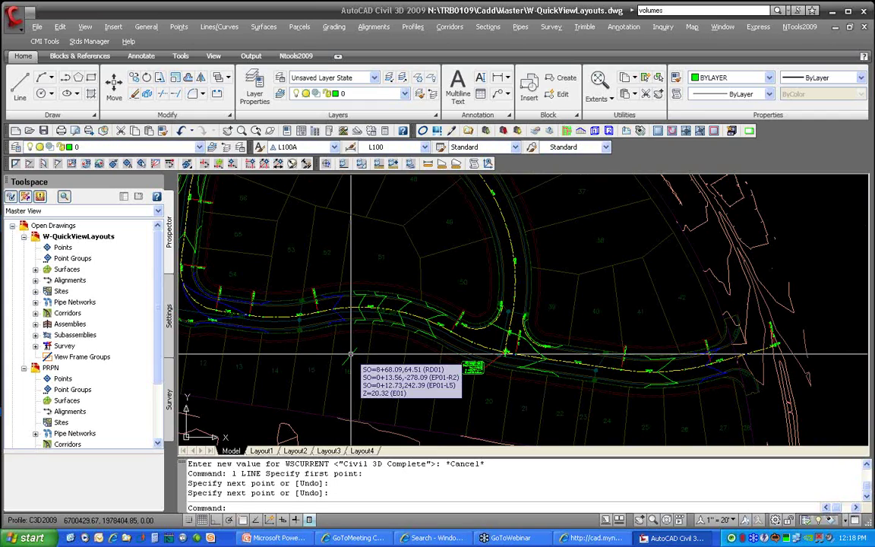
# - Open the Display options and set the extended ToolTips delay to 4 seconds
pyautogui.scroll(5, 351, 354)
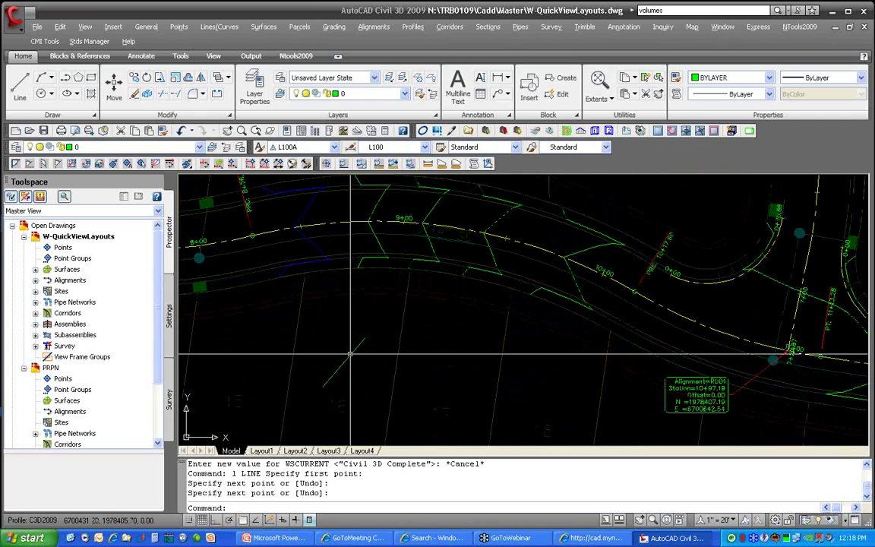
pyautogui.rightClick(330, 321)
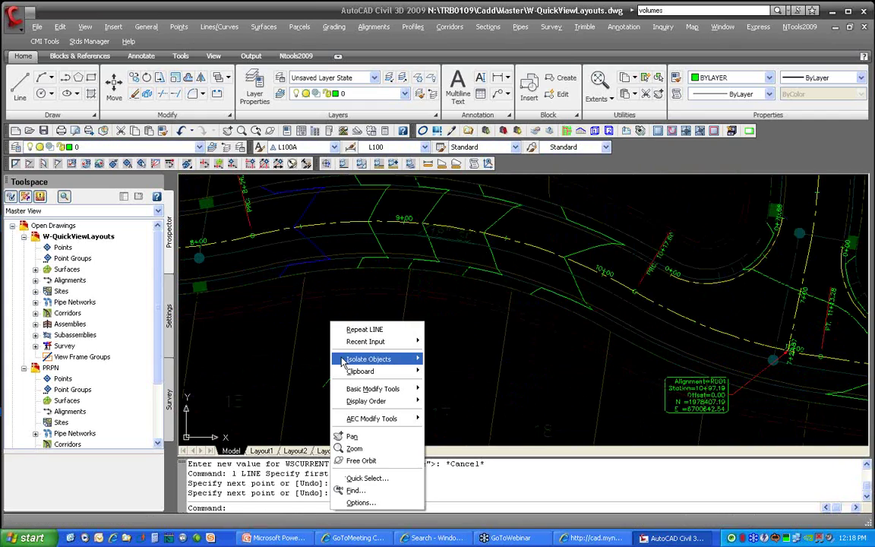
pyautogui.click(368, 503)
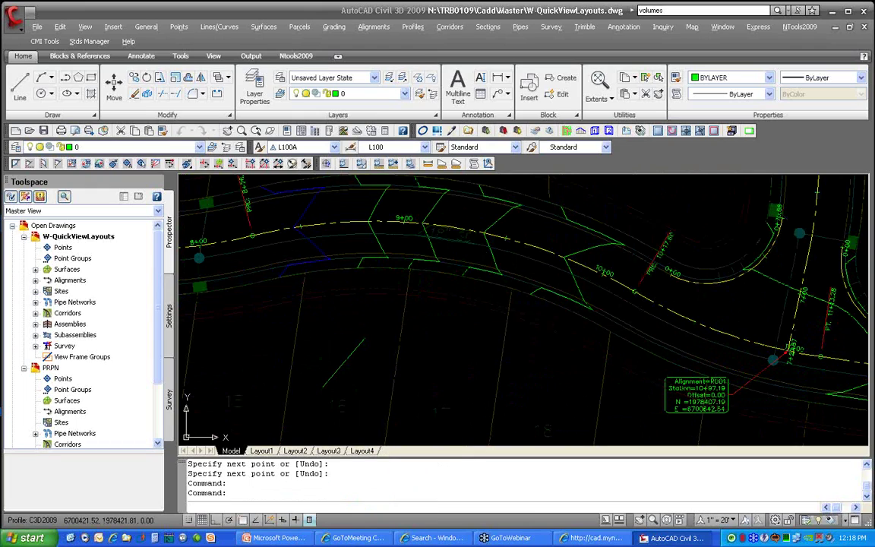
pyautogui.click(367, 174)
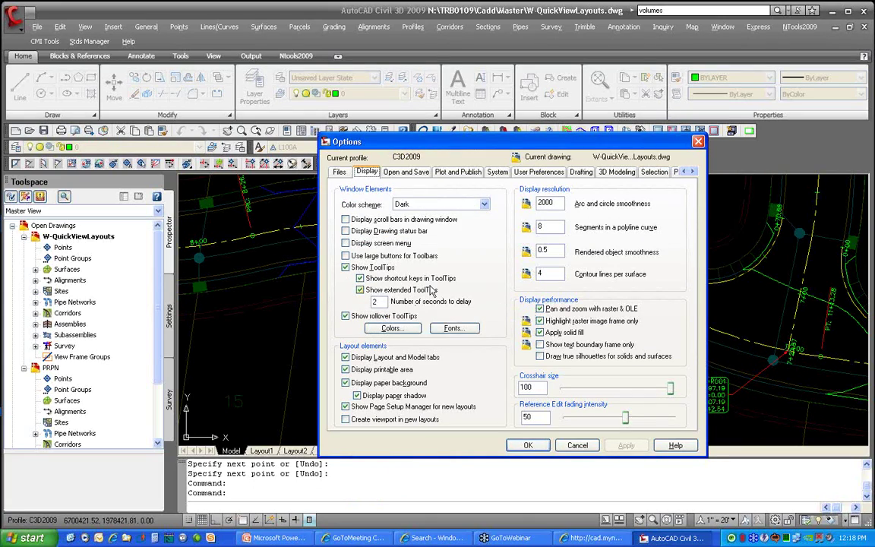
pyautogui.doubleClick(385, 300)
pyautogui.write('4')
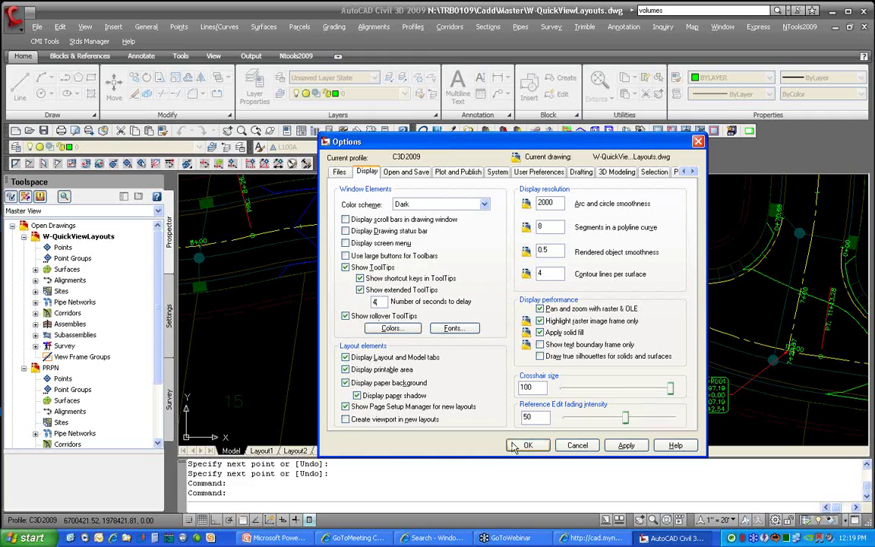
# - Disable extended ToolTips, toggle Show ToolTips off and back on, and accept the options
pyautogui.click(380, 290)
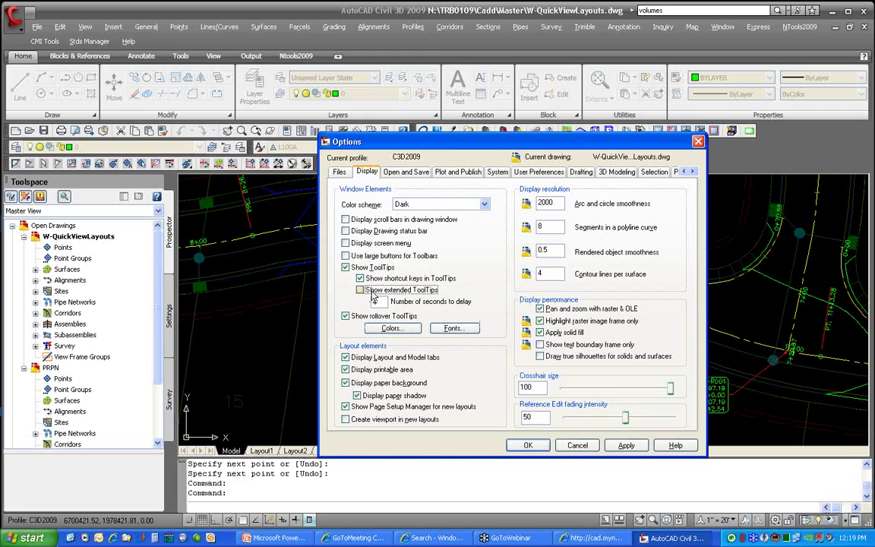
pyautogui.click(362, 268)
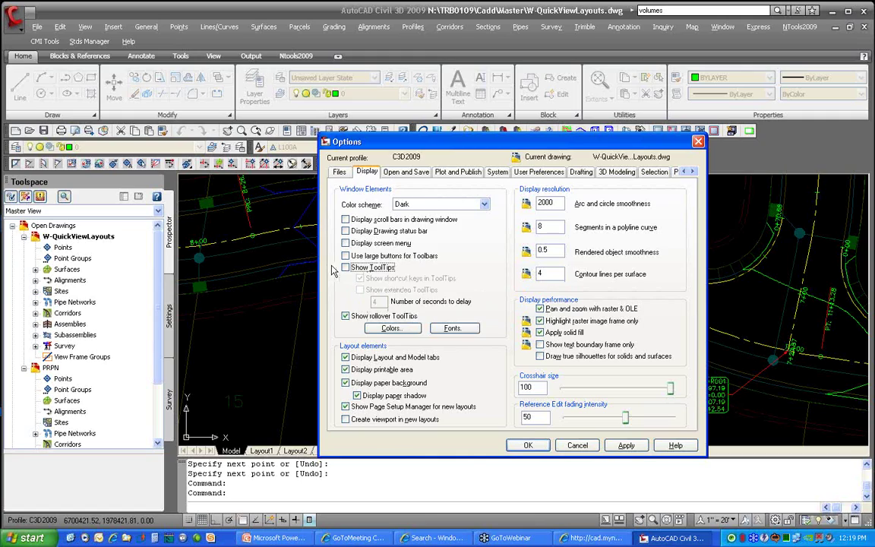
pyautogui.click(346, 268)
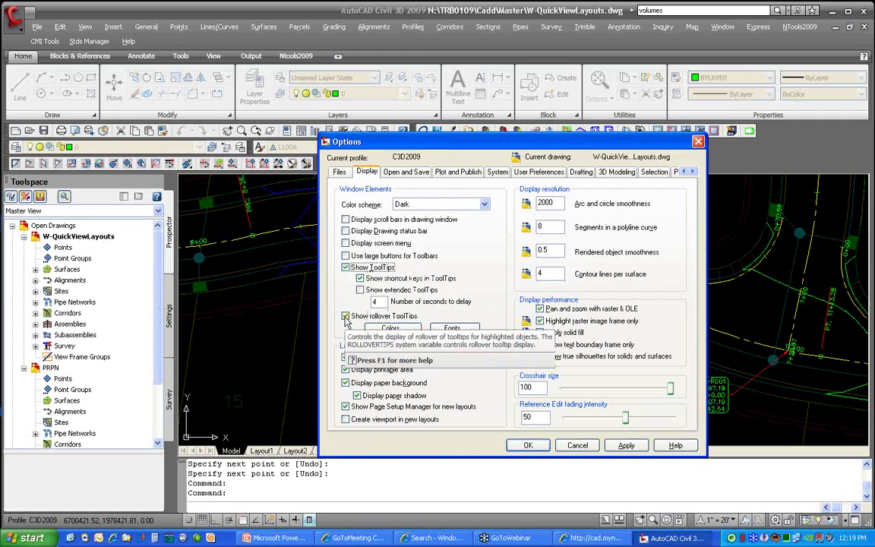
pyautogui.click(528, 445)
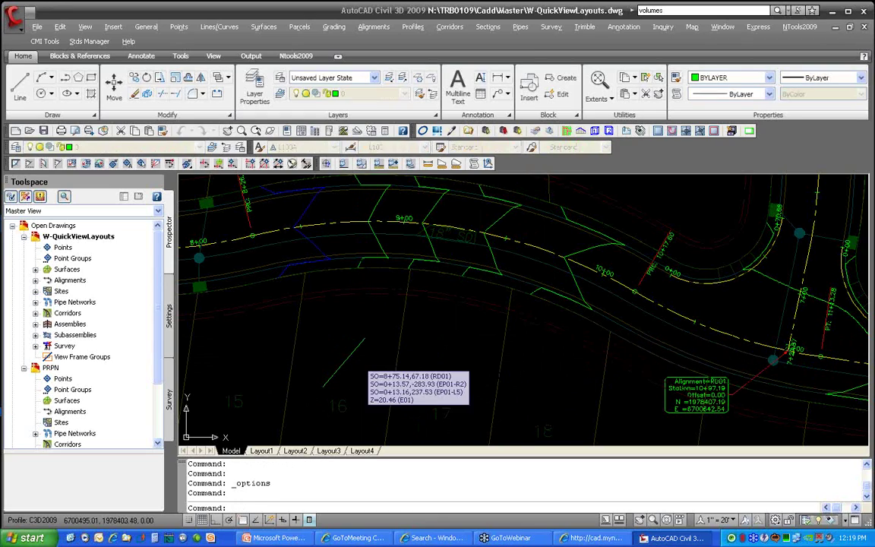
# - Erase the short diagonal line south of the curving road
pyautogui.write('e')
pyautogui.press('Return')
pyautogui.click(354, 353)
pyautogui.press('Return')
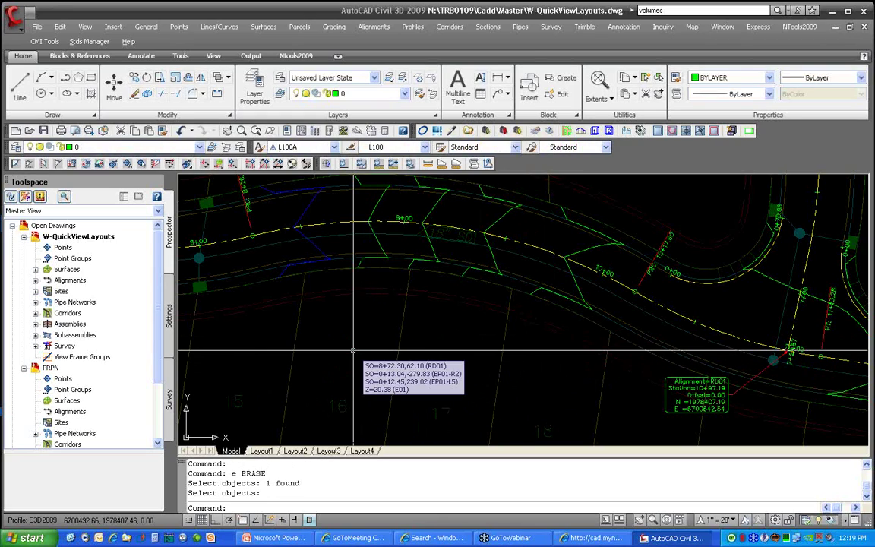
pyautogui.scroll(-5, 353, 350)
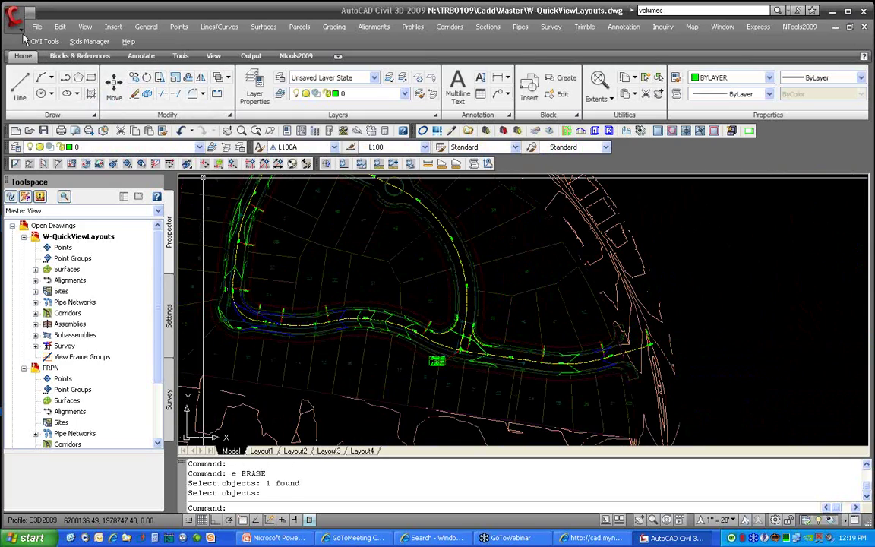
# - Switch to the open PRPN drawing from the Toolspace drawing list and view the road intersection
pyautogui.rightClick(67, 367)
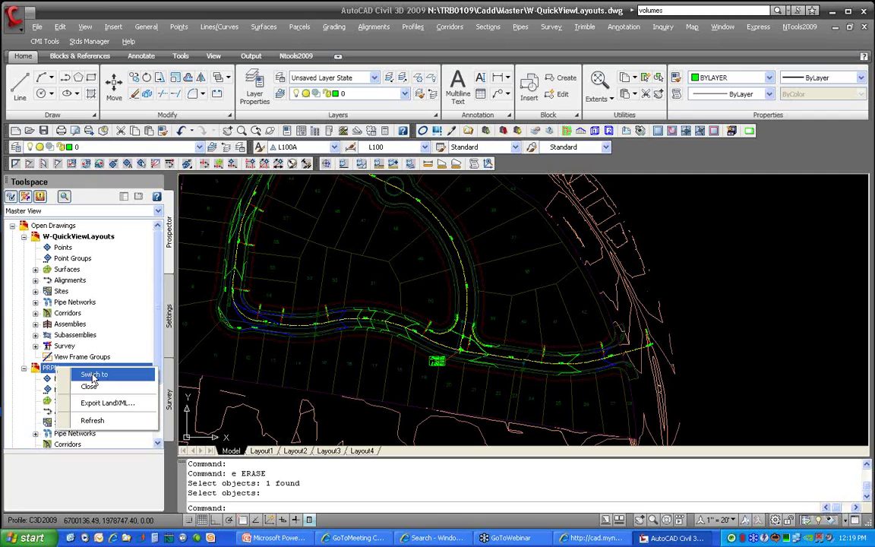
pyautogui.click(87, 375)
pyautogui.scroll(5, 407, 247)
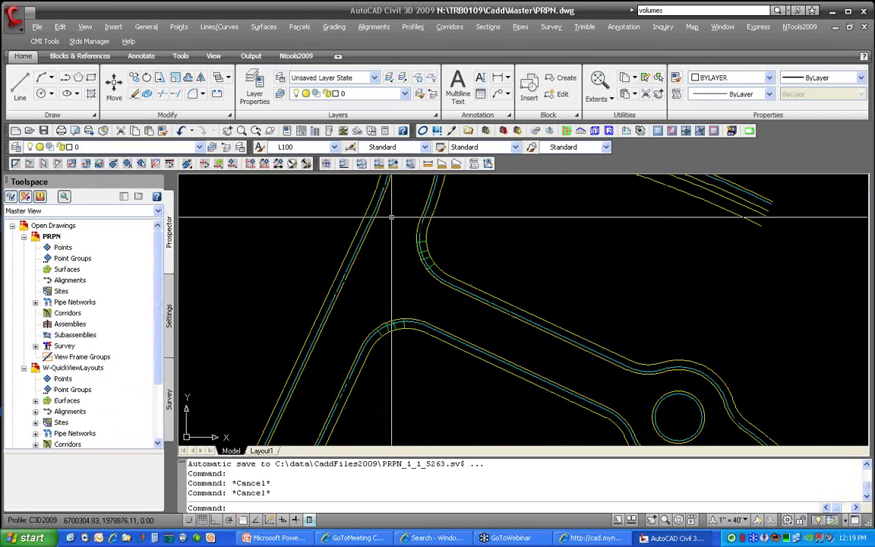
pyautogui.moveTo(407, 247); pyautogui.dragTo(487, 245, button='middle')
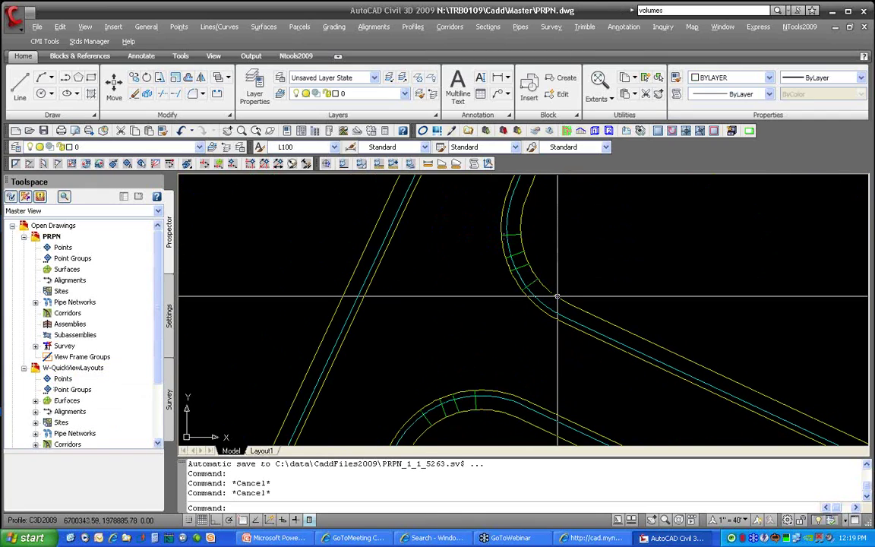
# - Inspect the Quick Properties of the inner curb-return arc, expanding them to its center and radius, and clear the selection
pyautogui.moveTo(557, 296)
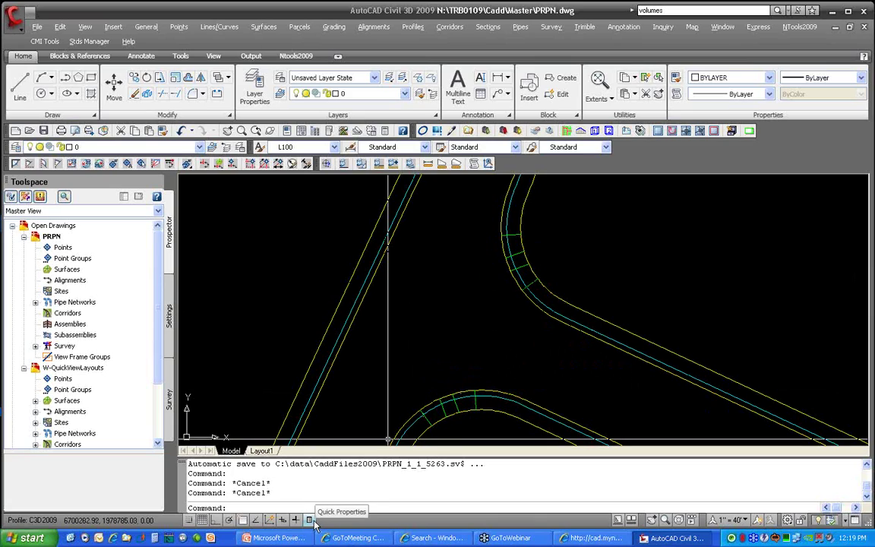
pyautogui.click(532, 271)
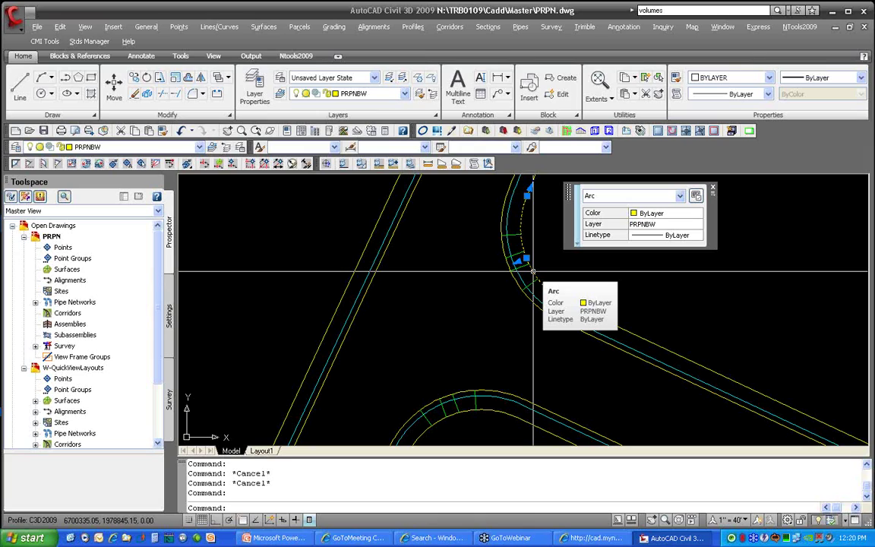
pyautogui.moveTo(620, 259)
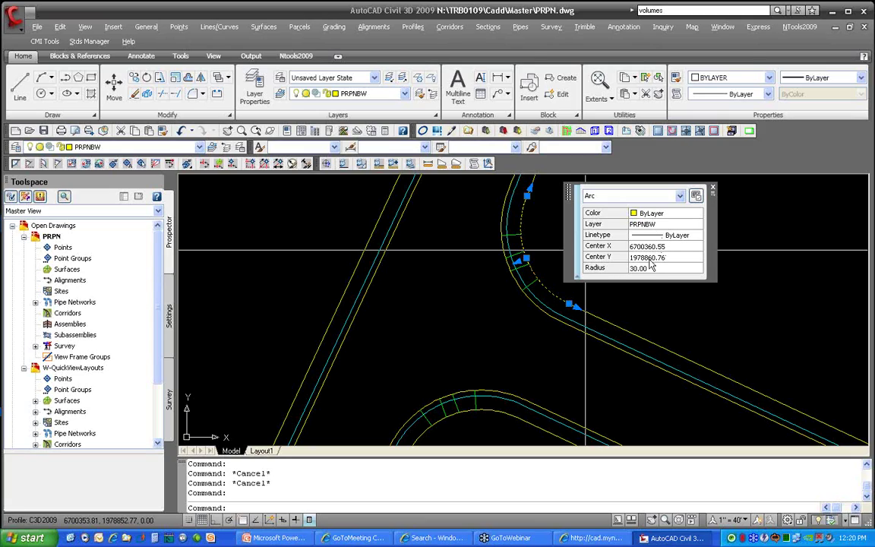
pyautogui.press('Escape')
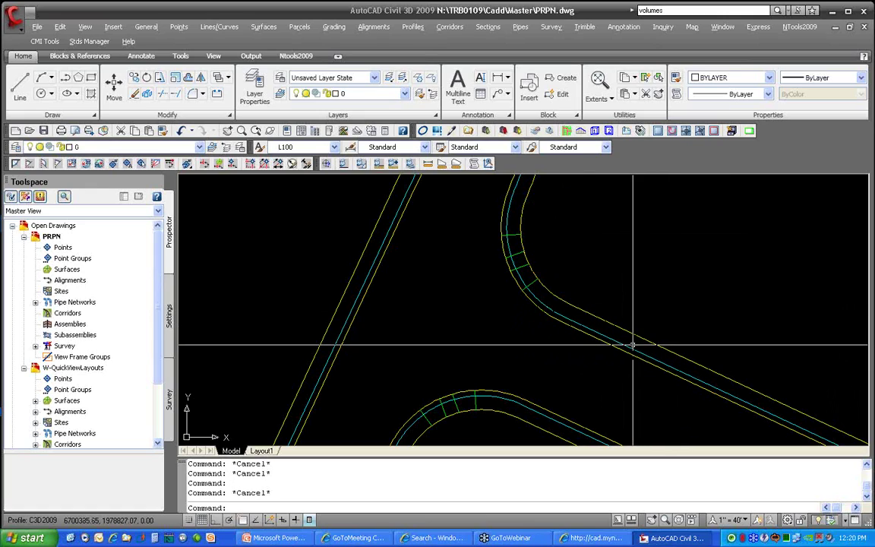
# - Select the three parallel lines running southeast from the curb return and set their linetype to DASHED2 in Quick Properties
pyautogui.click(632, 349)
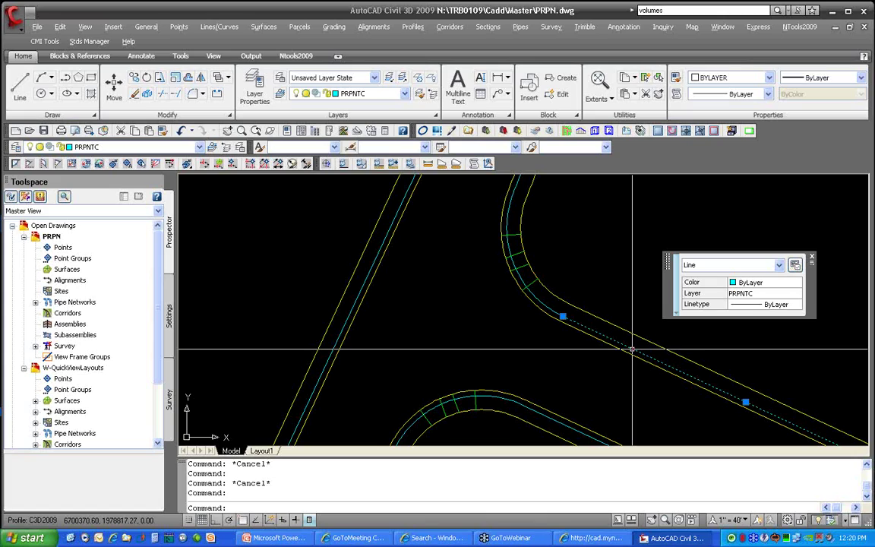
pyautogui.click(645, 325)
pyautogui.click(616, 357)
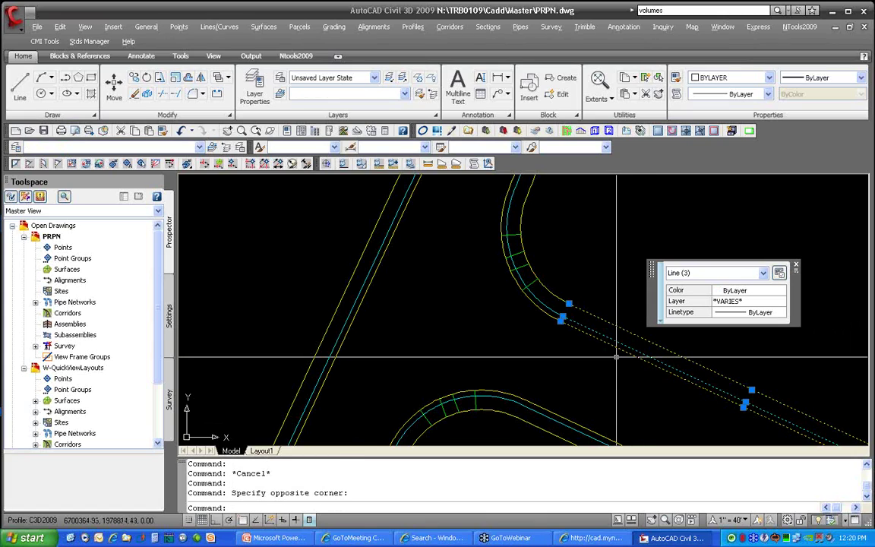
pyautogui.moveTo(718, 278)
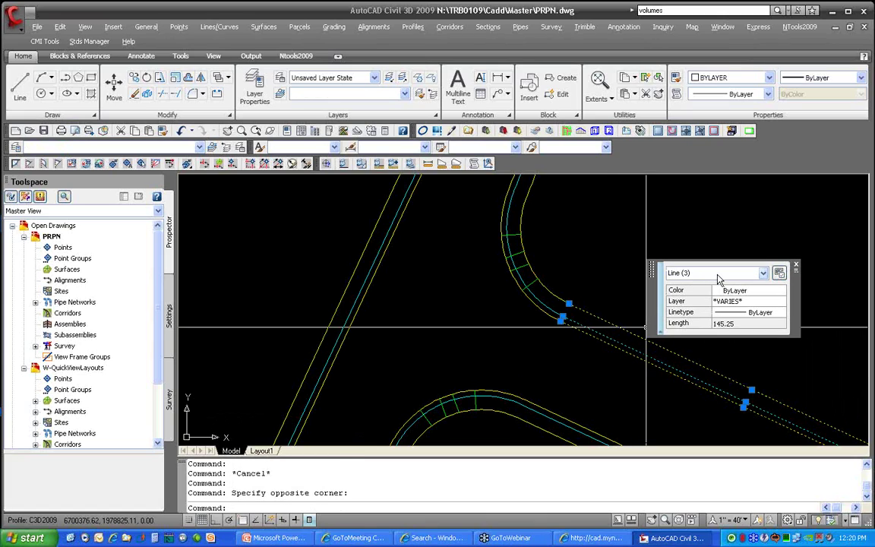
pyautogui.click(751, 314)
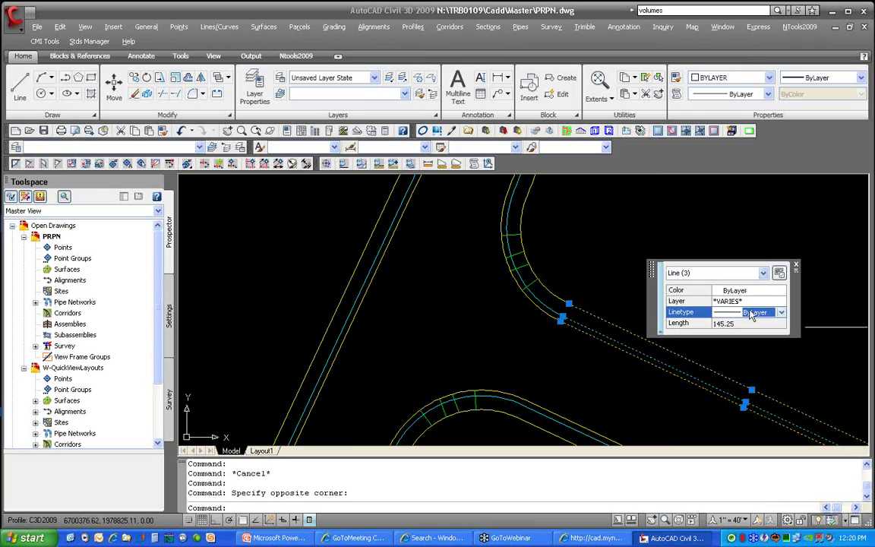
pyautogui.click(751, 313)
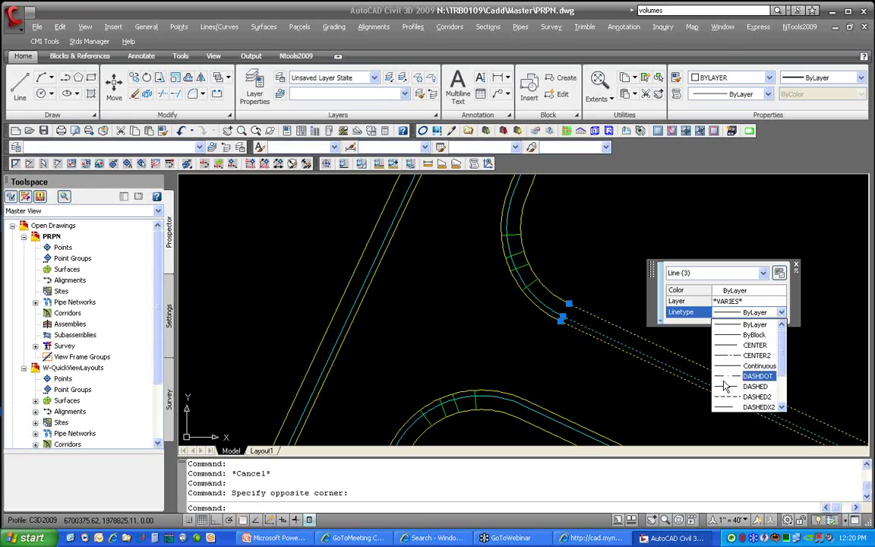
pyautogui.click(752, 397)
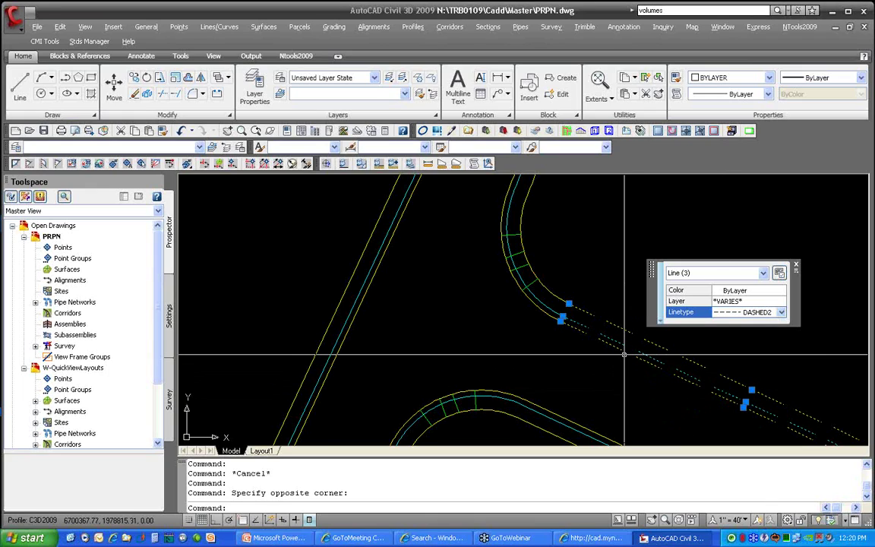
pyautogui.press('Escape')
pyautogui.press('Escape')
pyautogui.moveTo(622, 353); pyautogui.dragTo(542, 276, button='middle')
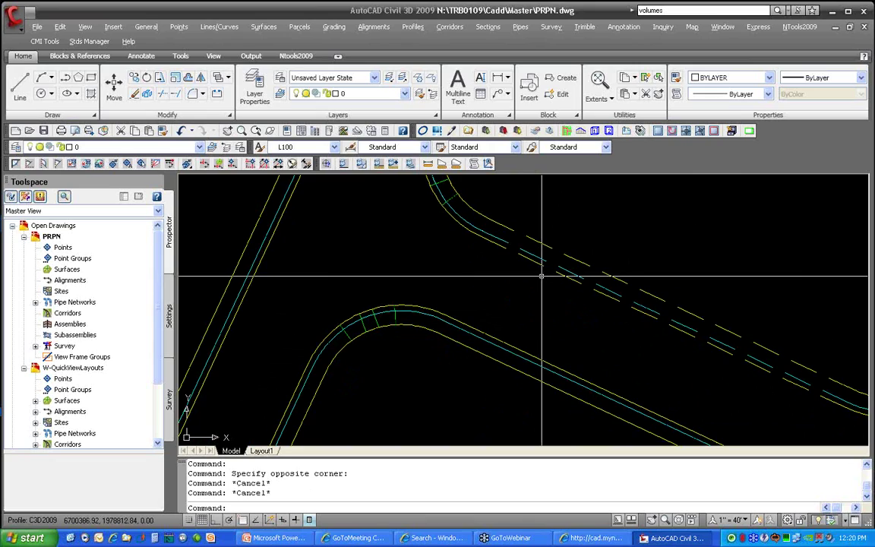
# - Select the three dashed parallel lines running southeast from the curb return, set their linetype to ByLayer in Quick Properties, and clear the selection
pyautogui.click(542, 276)
pyautogui.click(508, 221)
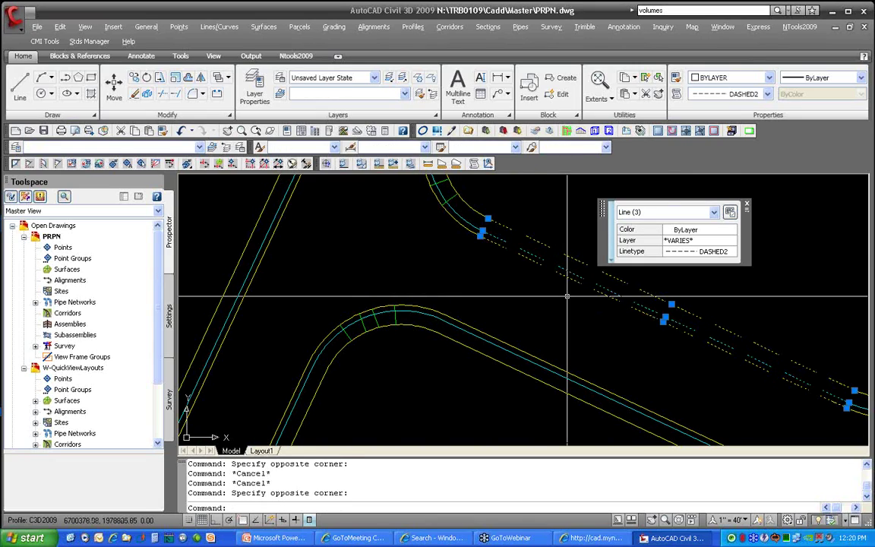
pyautogui.click(708, 257)
pyautogui.click(709, 257)
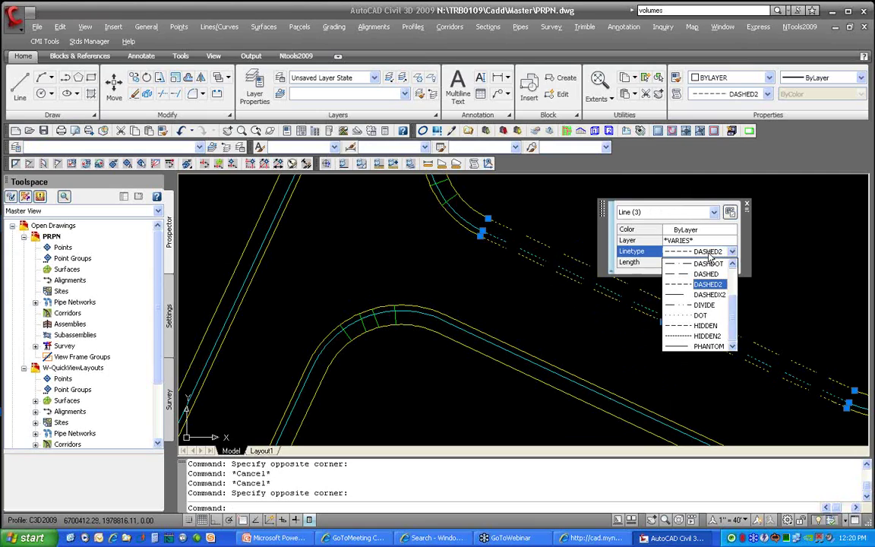
pyautogui.scroll(3, 711, 262)
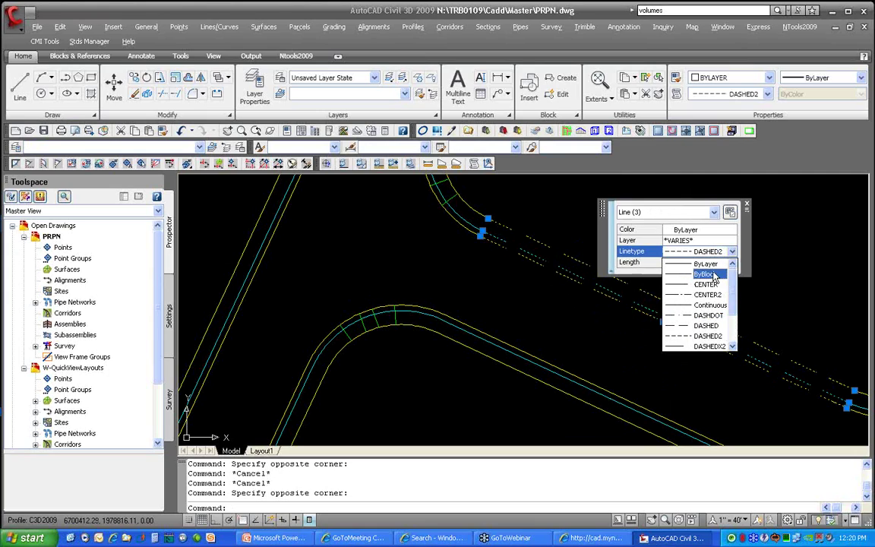
pyautogui.click(707, 264)
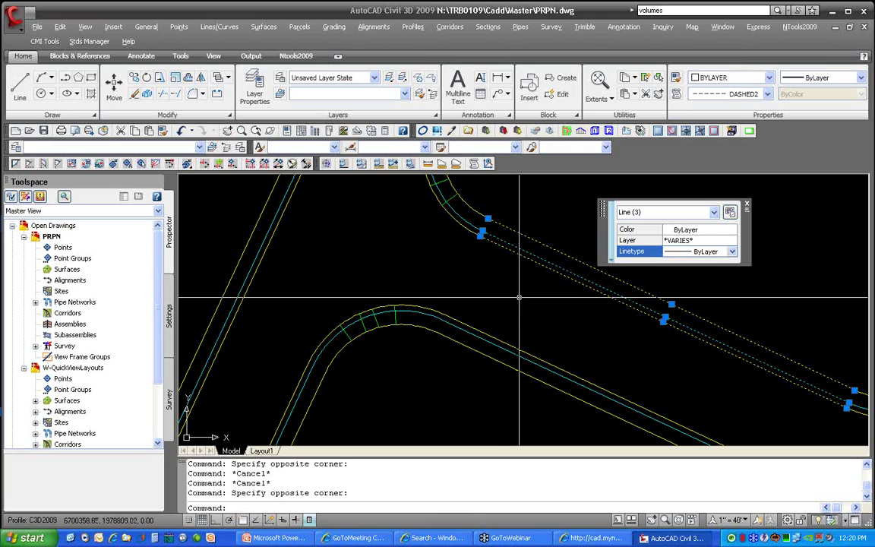
pyautogui.press('Escape')
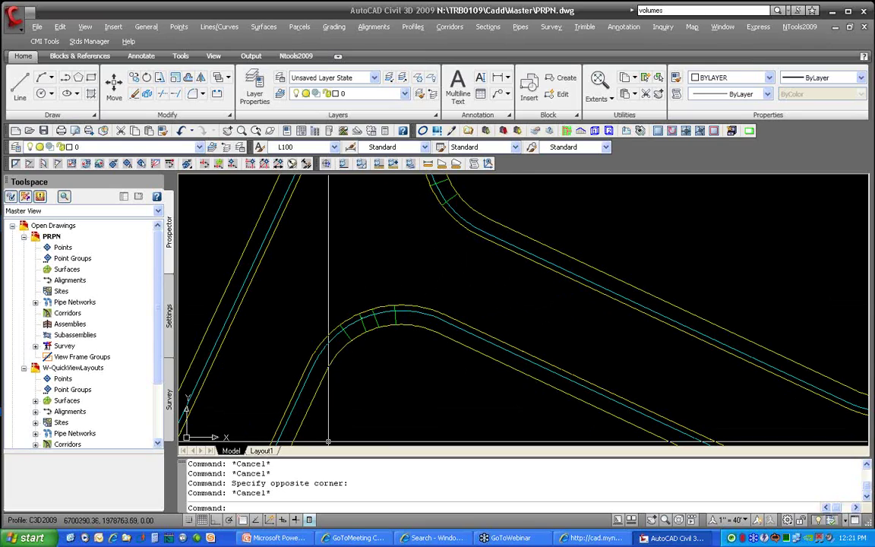
# - Set the Quick Properties location mode to Float in the Drafting Settings
pyautogui.rightClick(310, 521)
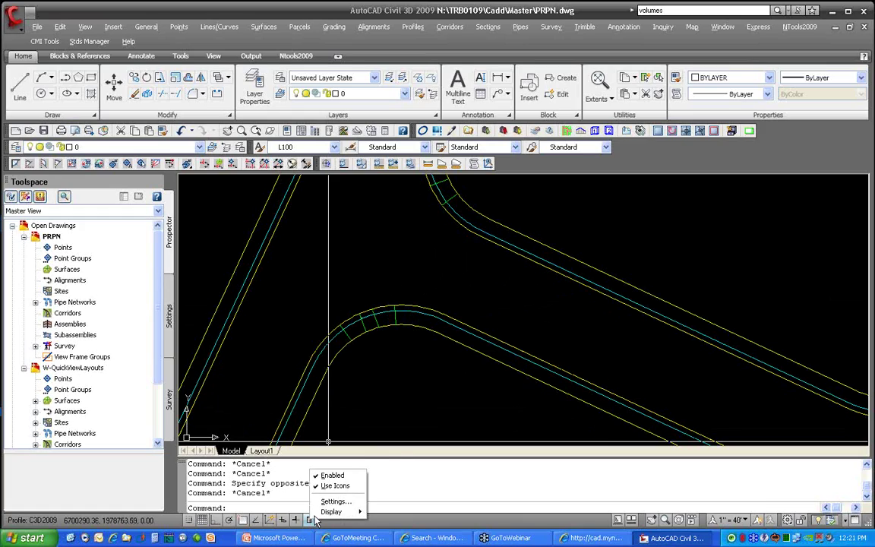
pyautogui.click(335, 502)
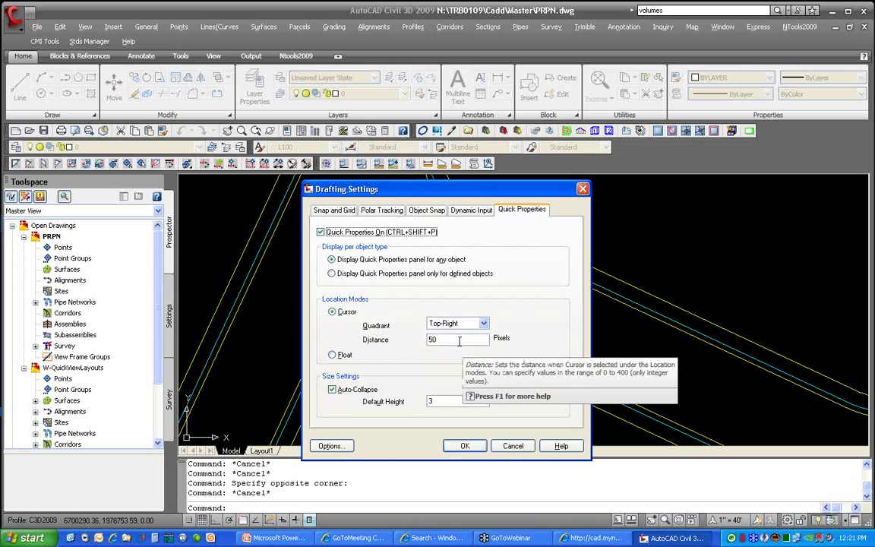
pyautogui.click(332, 355)
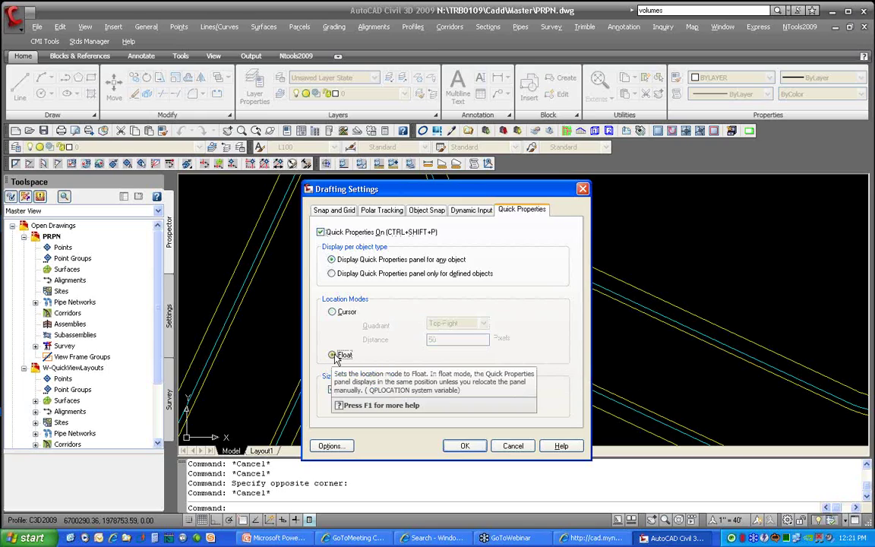
pyautogui.click(460, 446)
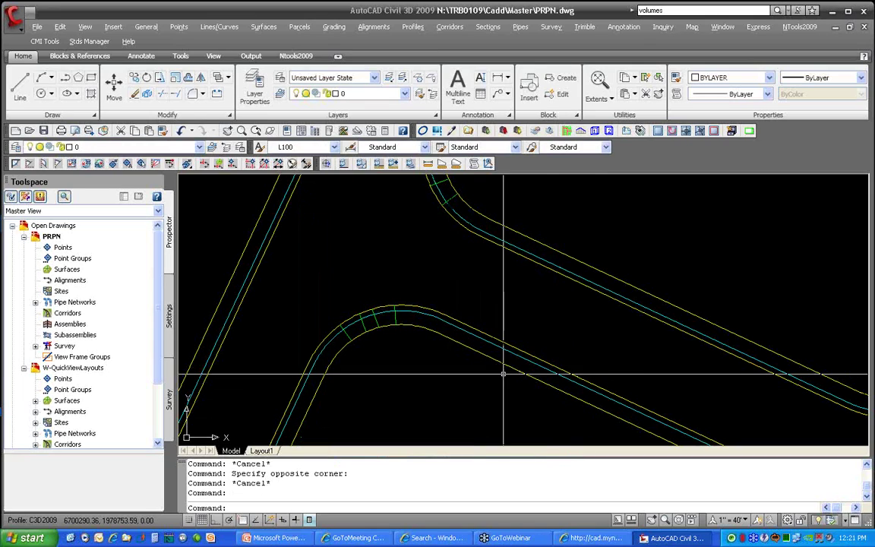
# - Reposition the floating Quick Properties panel over the northwest road with a line selected, and select the lower outer curb-return arc to check the panel's location
pyautogui.click(593, 266)
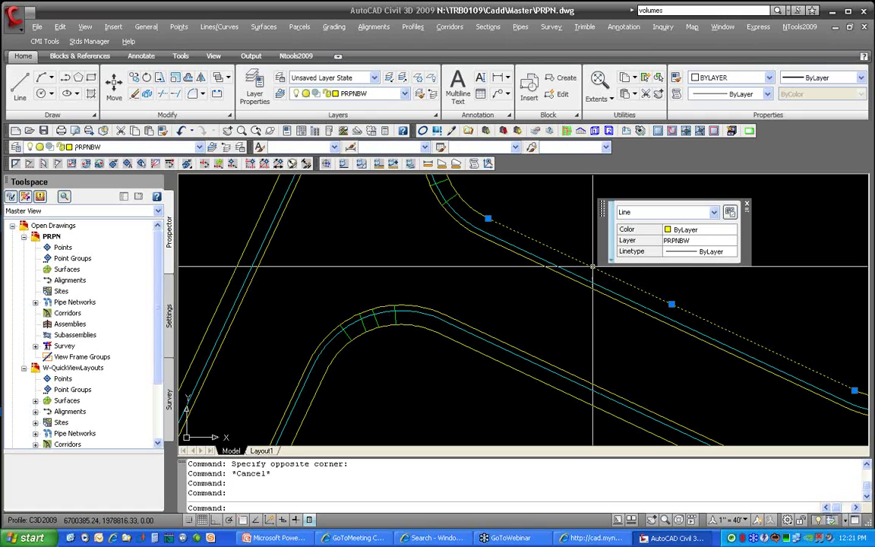
pyautogui.moveTo(606, 252); pyautogui.dragTo(203, 241)
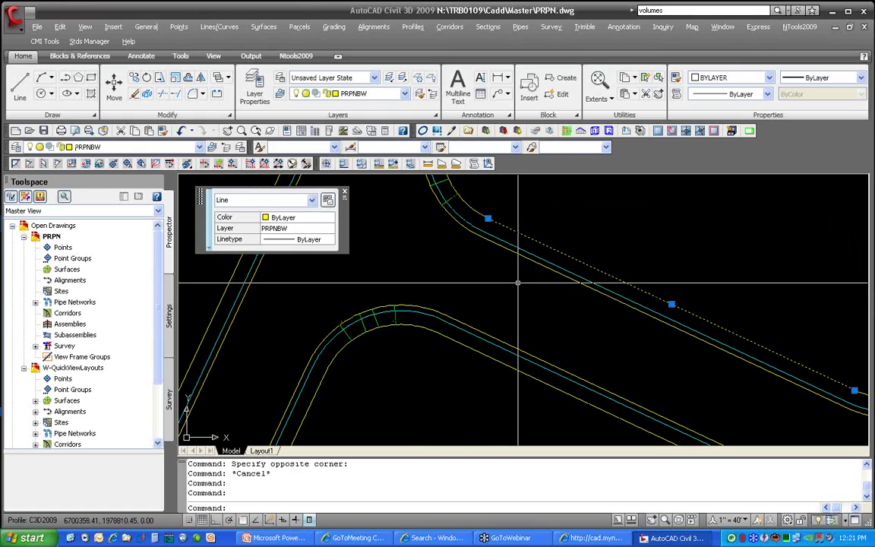
pyautogui.press('Escape')
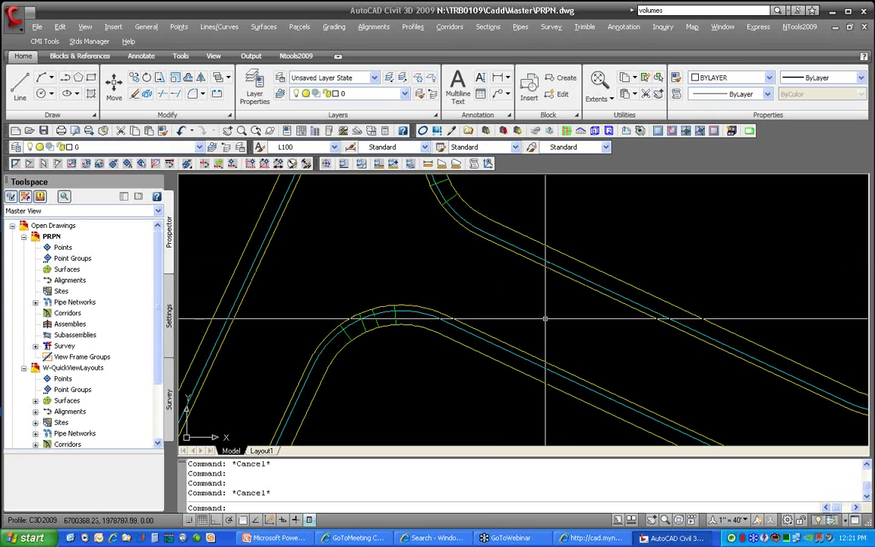
pyautogui.click(404, 307)
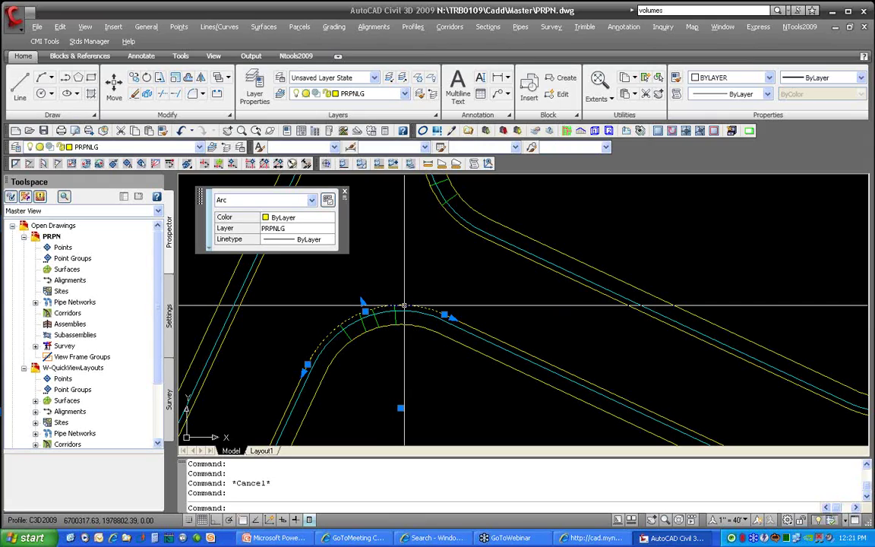
# - Set the Quick Properties location mode to Cursor in the Drafting Settings
pyautogui.rightClick(310, 520)
pyautogui.click(335, 503)
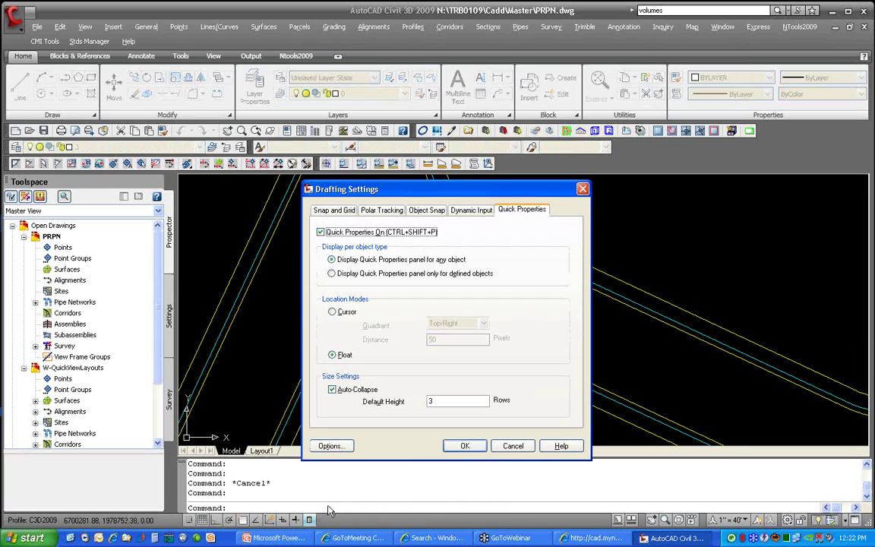
pyautogui.click(346, 315)
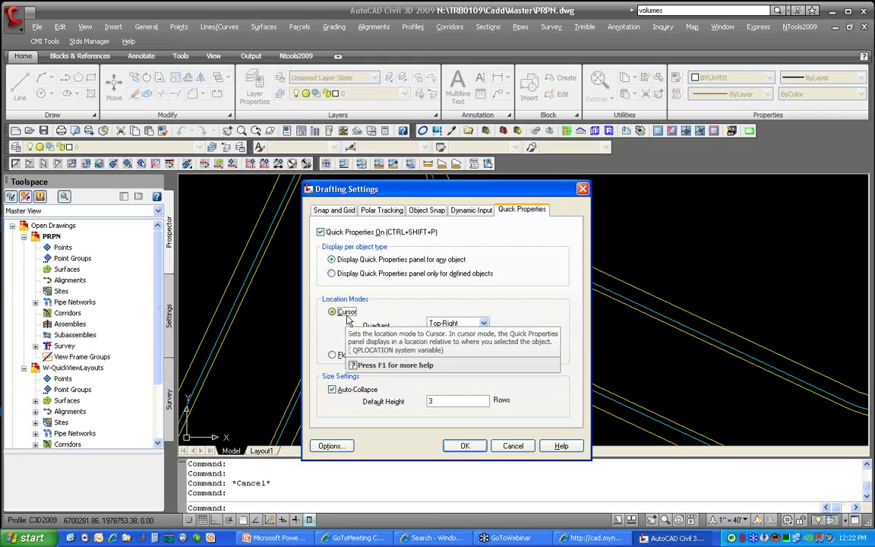
pyautogui.click(462, 446)
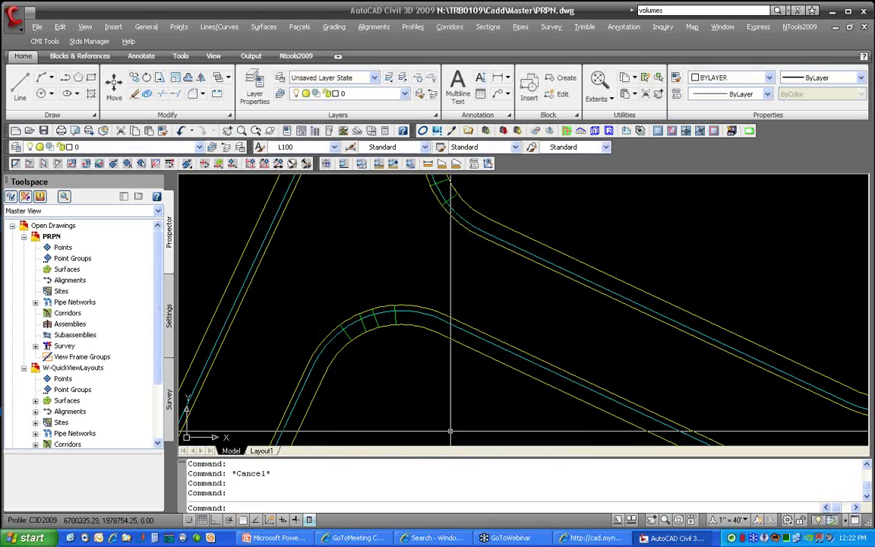
# - Turn Quick Properties off, test it by selecting the southernmost line leaving the lower curb return, and clear the selection
pyautogui.click(309, 520)
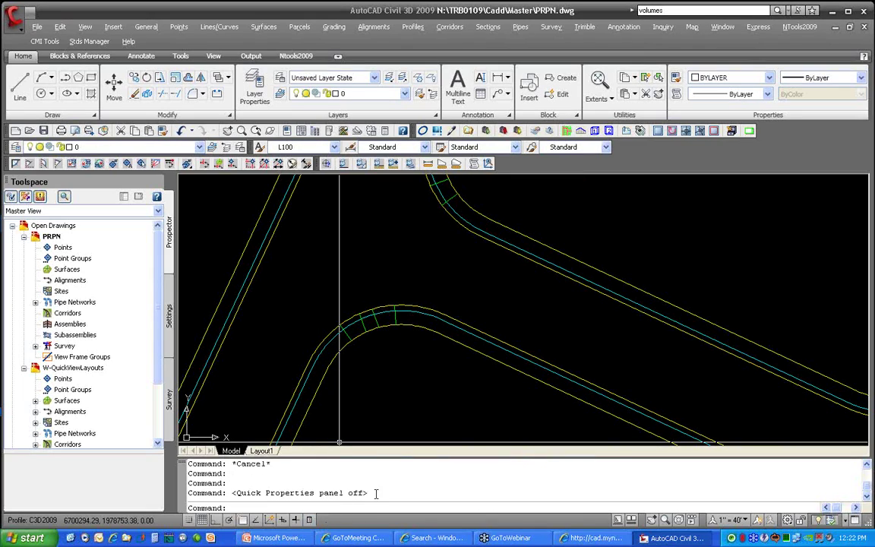
pyautogui.click(443, 334)
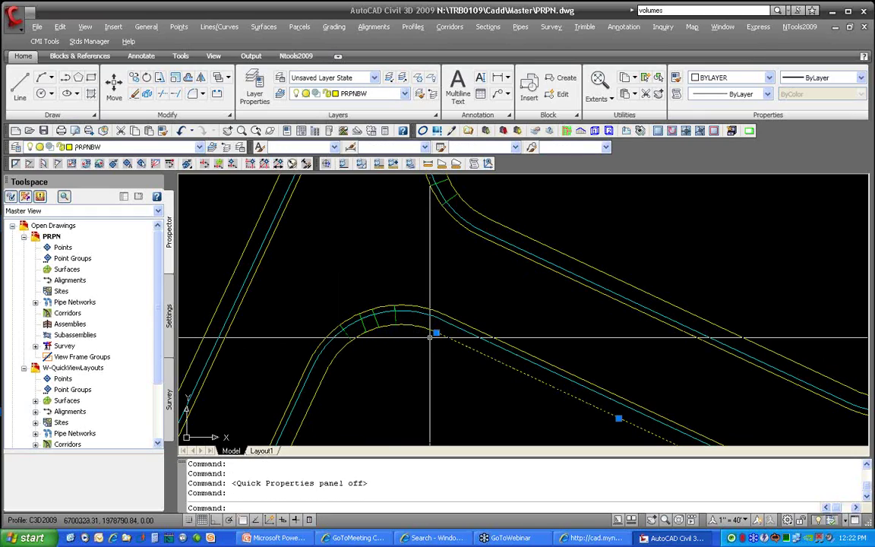
pyautogui.press('Escape')
pyautogui.press('Escape')
# - Switch to the open W-QuickViewLayouts drawing from the Toolspace drawing list
pyautogui.scroll(-2, 424, 319)
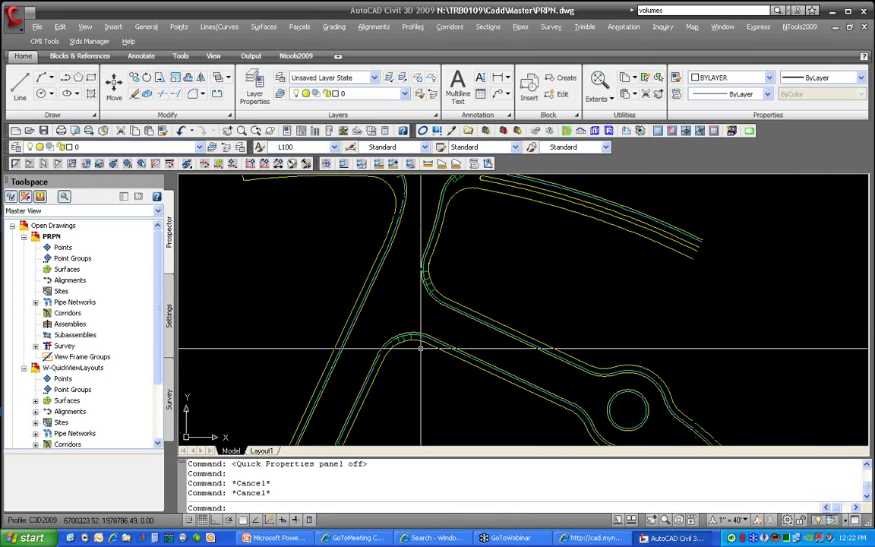
pyautogui.rightClick(97, 369)
pyautogui.click(114, 375)
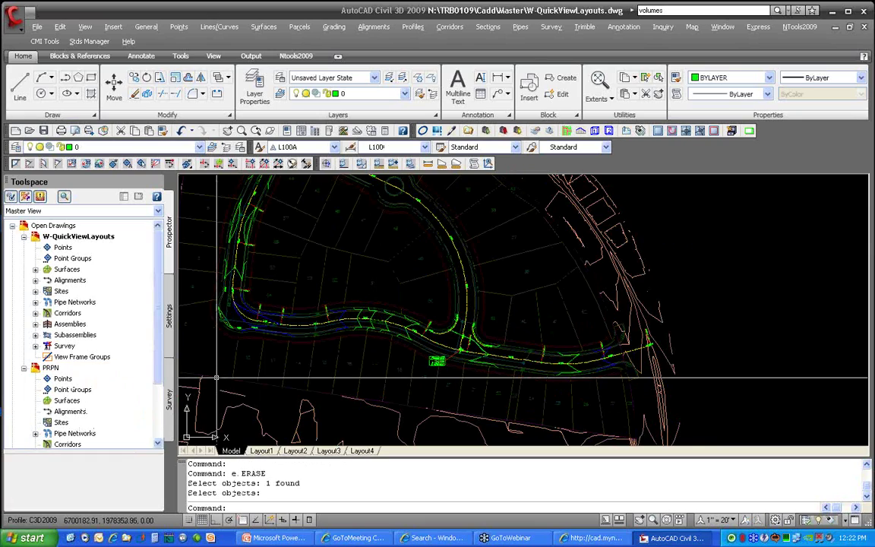
# - Open the W-Layers.dwg drawing from the Master folder
pyautogui.click(28, 130)
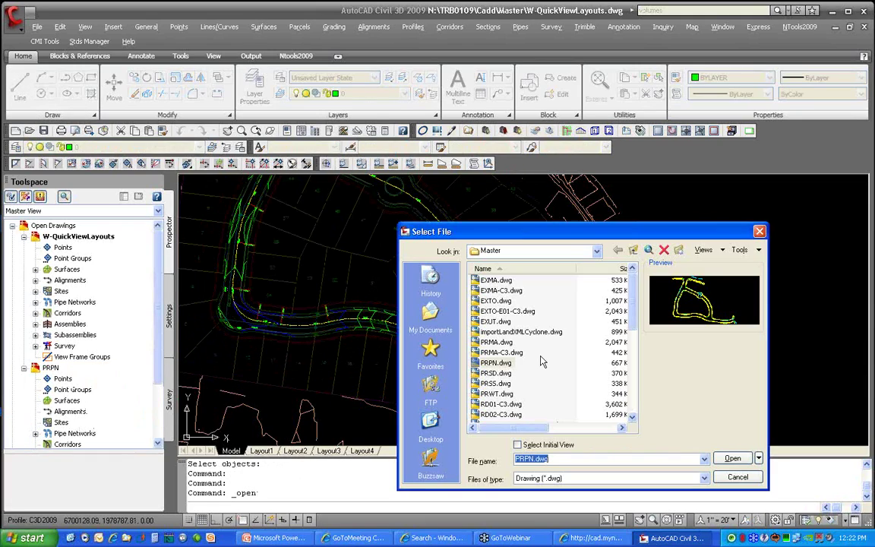
pyautogui.moveTo(632, 336); pyautogui.dragTo(634, 401)
pyautogui.click(502, 383)
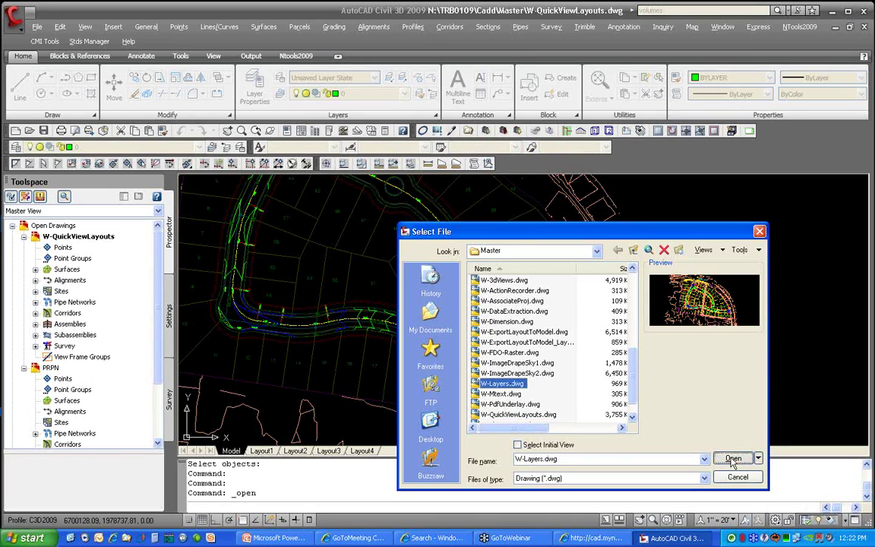
pyautogui.click(729, 459)
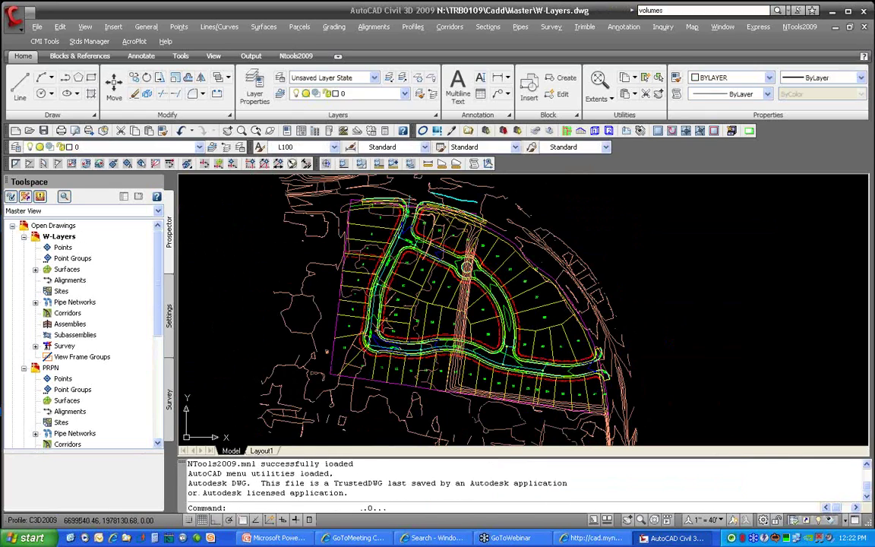
# - Minimize the ribbon to its panel titles, open the Layer Properties Manager, and navigate the drawing while the collapsed palette stays open
pyautogui.click(338, 57)
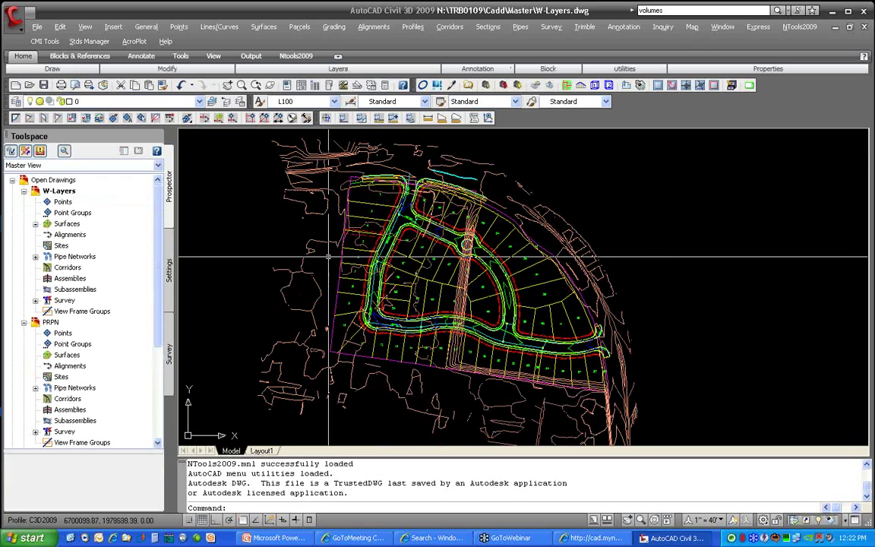
pyautogui.click(15, 102)
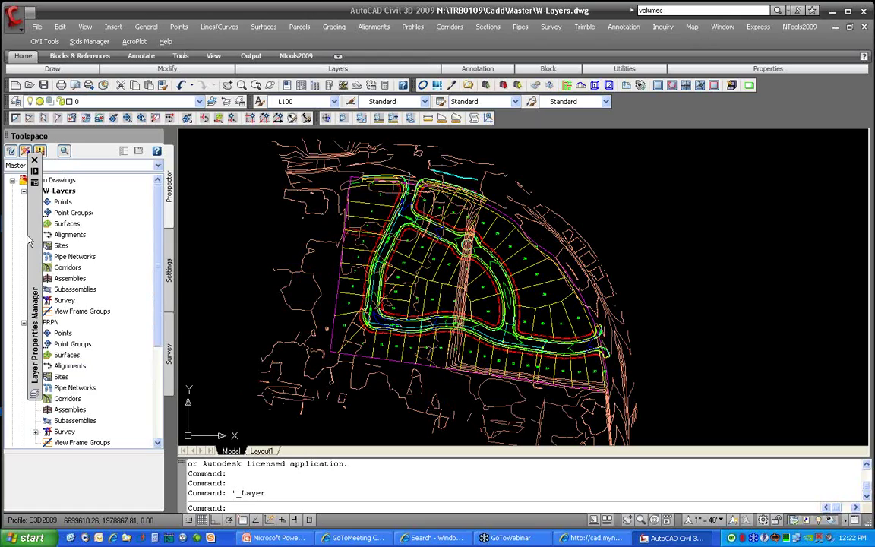
pyautogui.scroll(3, 483, 332)
pyautogui.scroll(-2, 483, 332)
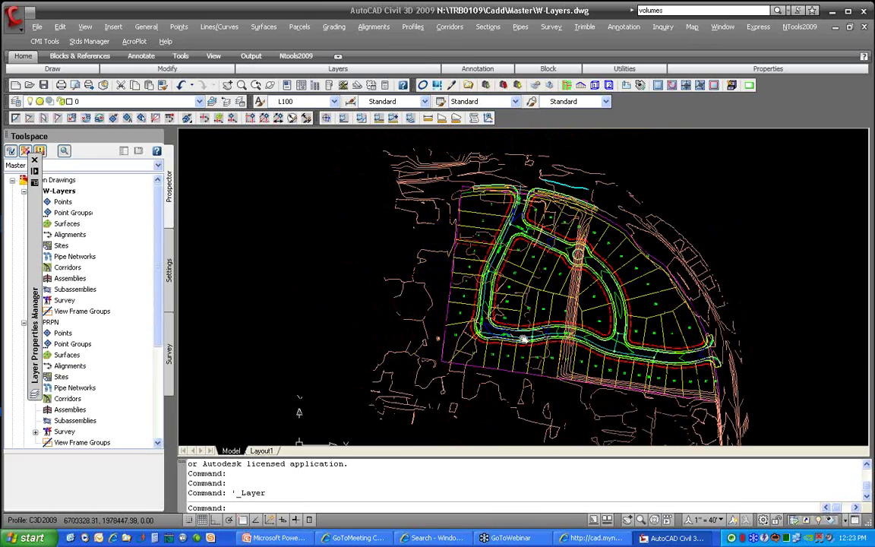
pyautogui.scroll(-2, 502, 319)
pyautogui.scroll(3, 523, 300)
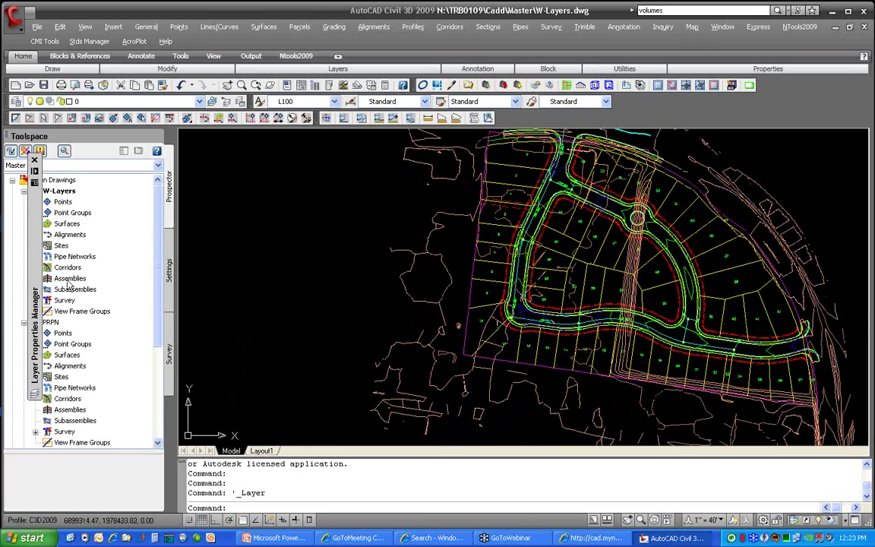
# - Filter the layer list by EXTOCN and set the exto|EXTOCNMI layer's color to cyan
pyautogui.moveTo(34, 250)
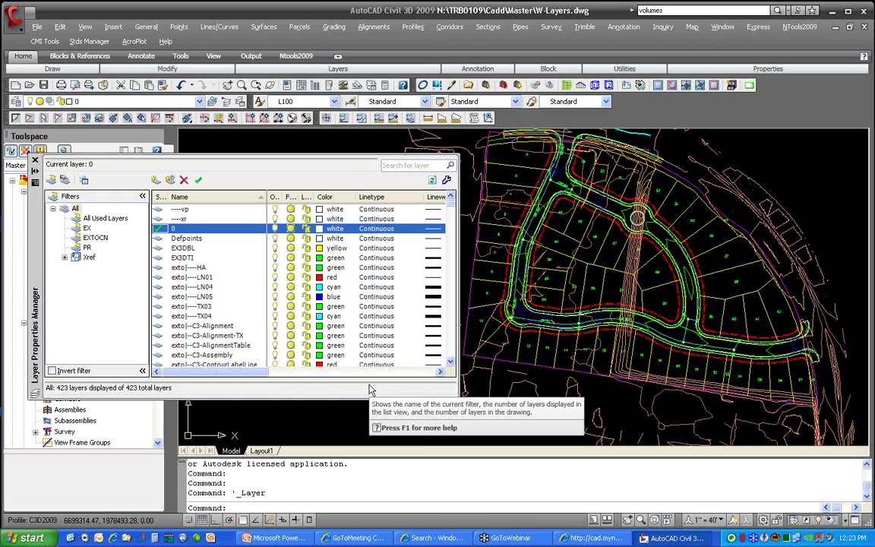
pyautogui.click(96, 238)
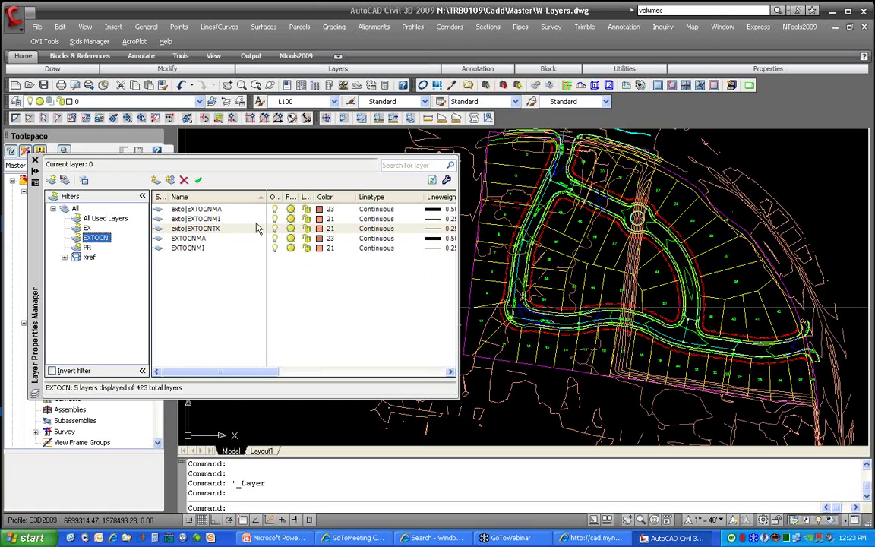
pyautogui.click(328, 220)
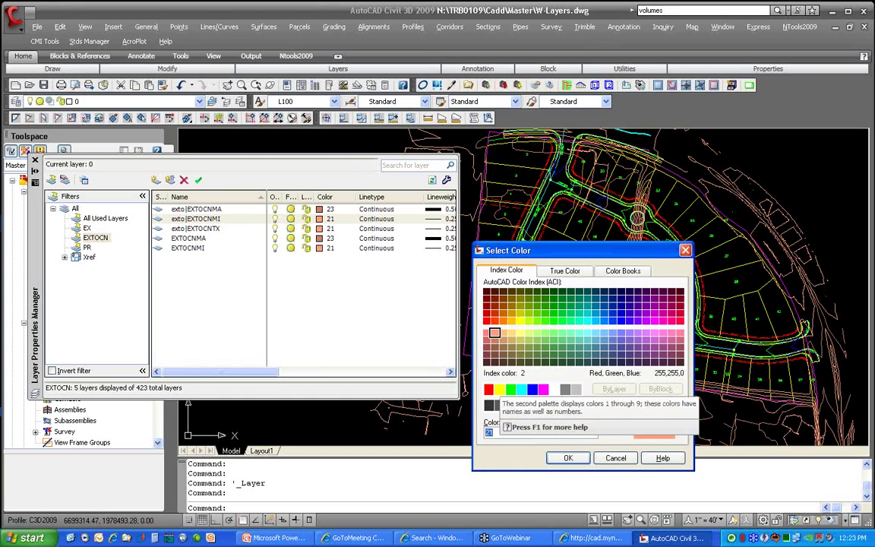
pyautogui.click(522, 389)
pyautogui.click(569, 459)
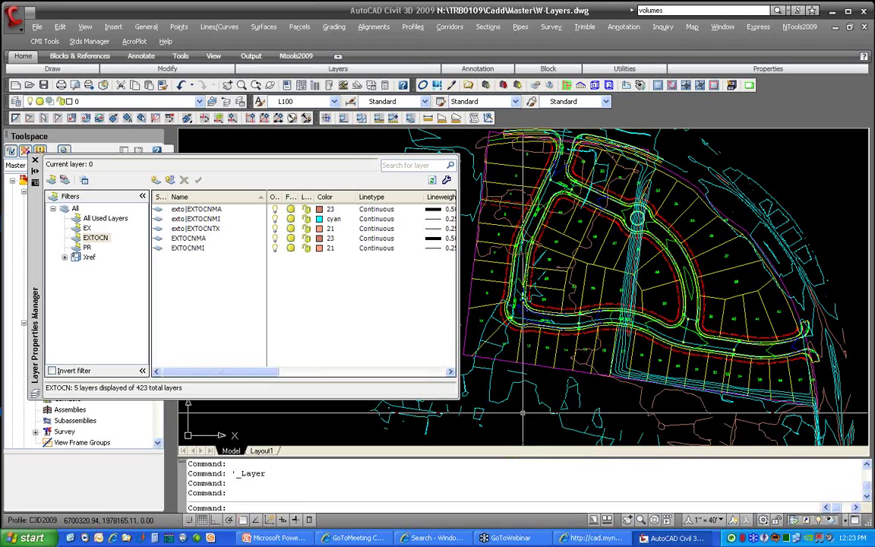
# - Set the exto|EXTOCNMI layer's color to index color 21
pyautogui.click(330, 220)
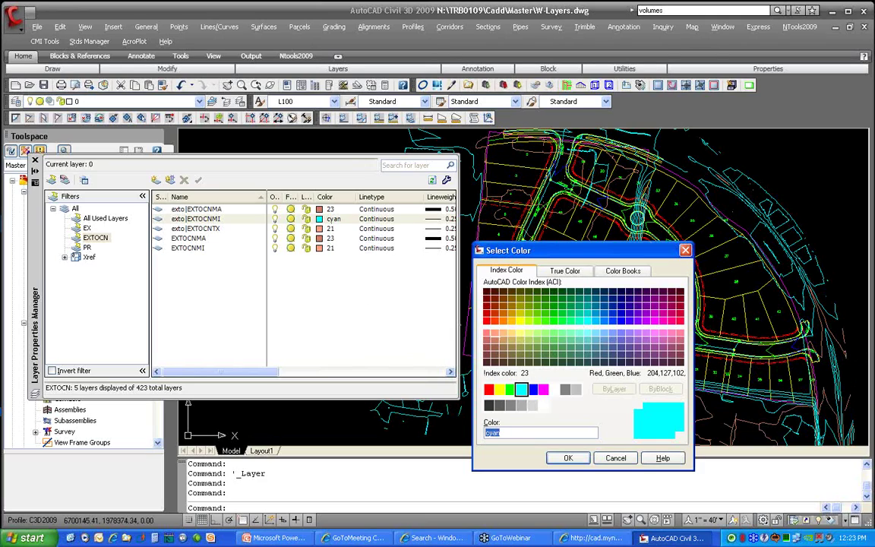
pyautogui.click(494, 332)
pyautogui.click(566, 458)
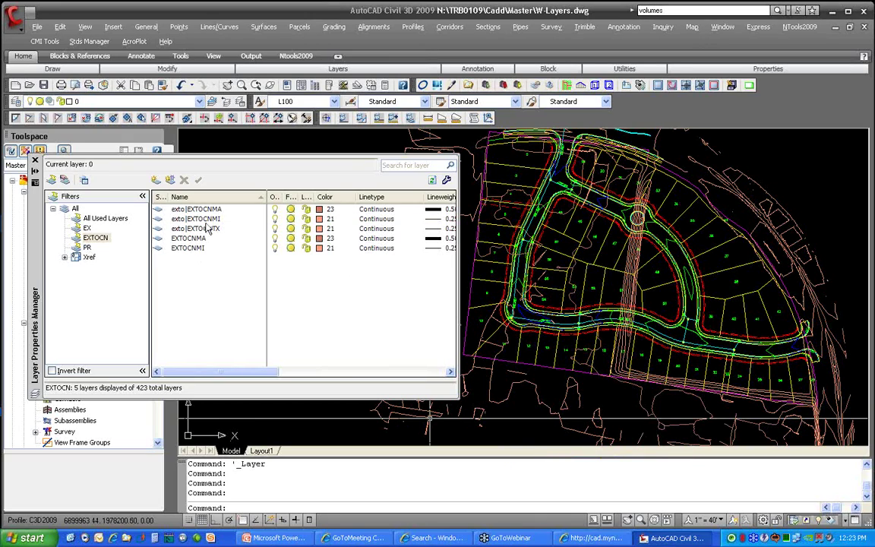
# - Turn the exto|EXTOCNMA and exto|EXTOCNMI contour layers off and back on to demonstrate the live drawing update
pyautogui.click(275, 210)
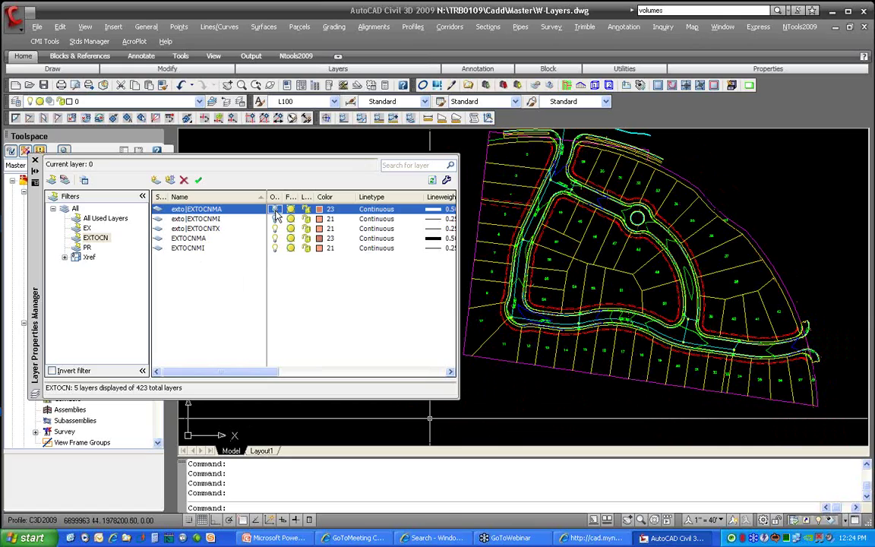
pyautogui.click(276, 210)
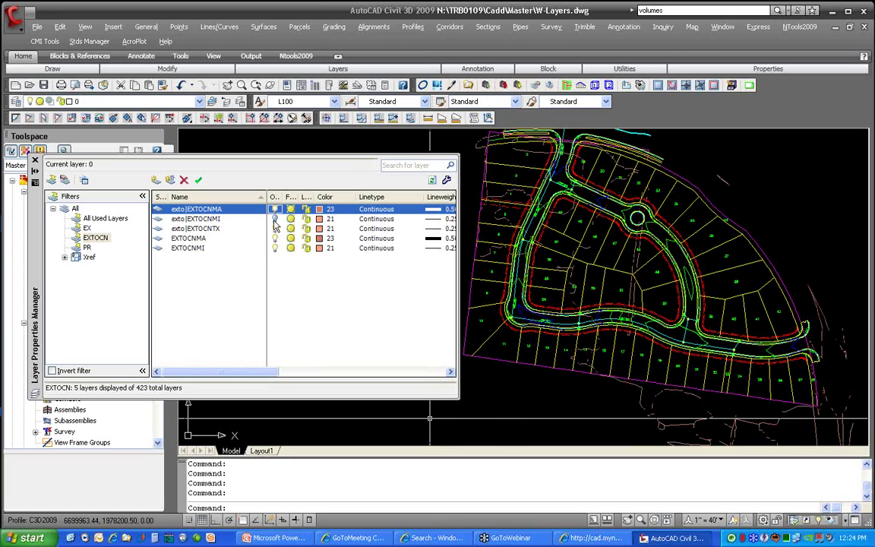
pyautogui.click(275, 219)
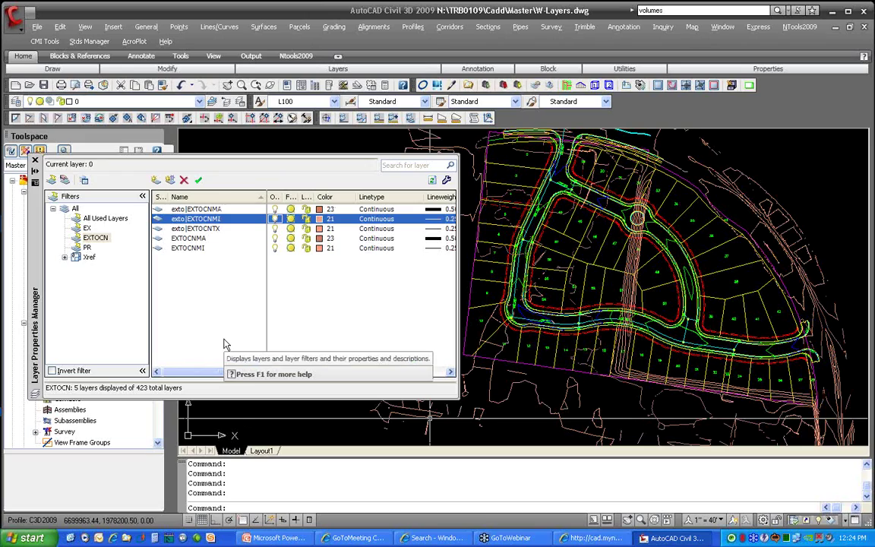
# - List all layers, collapse the filter tree, reapply the EXTOCN filter from the compact filter list, and expand the tree again
pyautogui.click(75, 209)
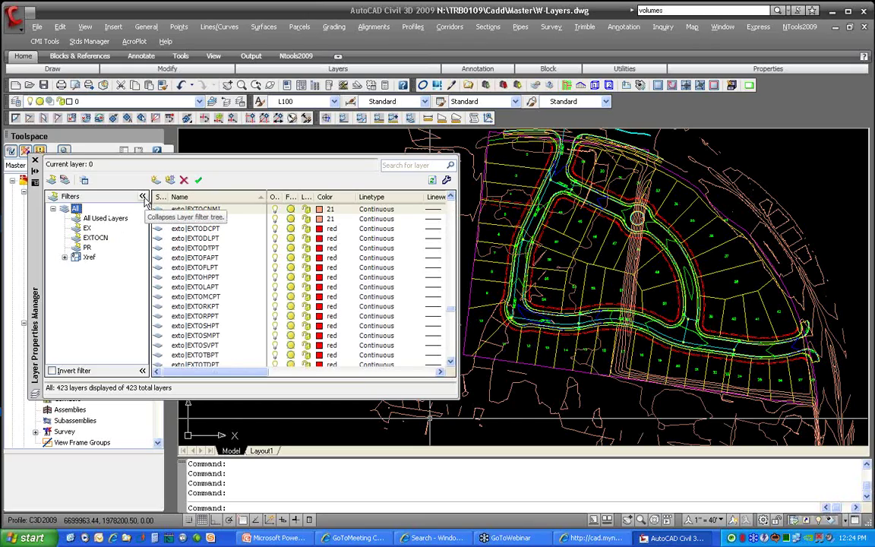
pyautogui.click(142, 371)
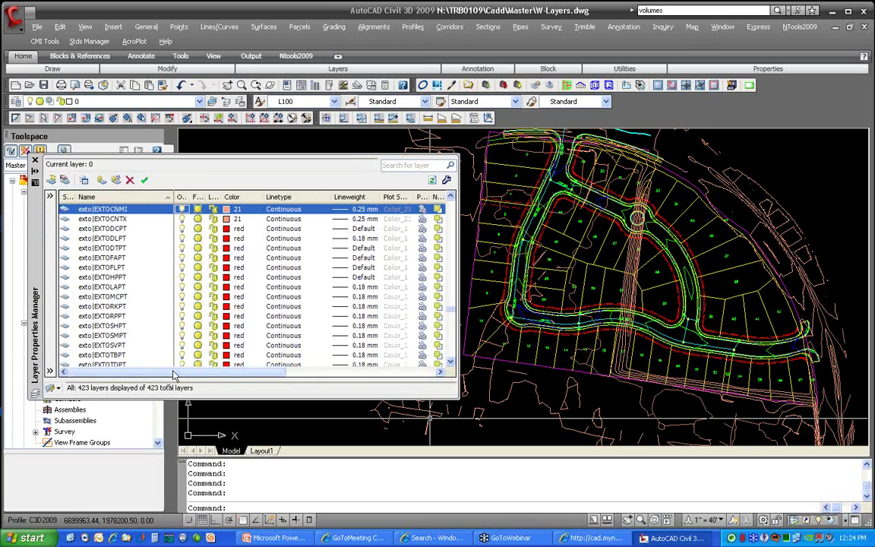
pyautogui.click(54, 390)
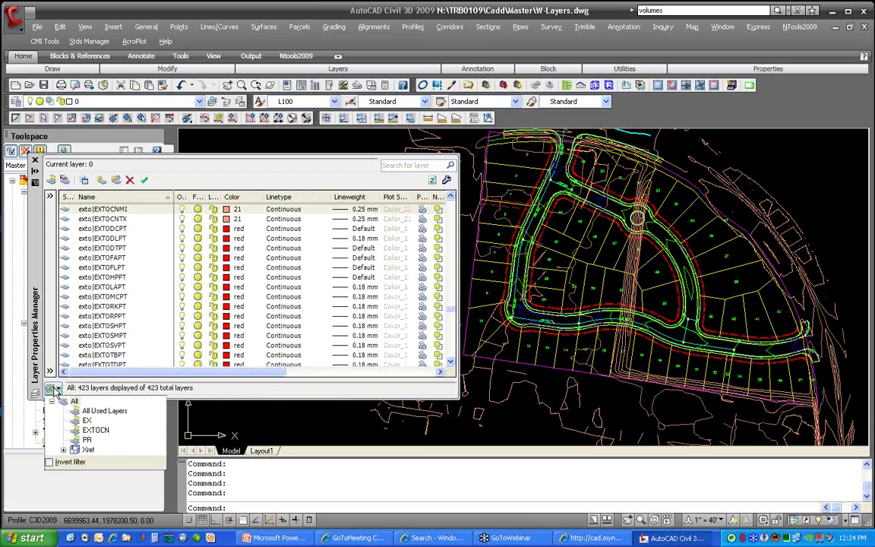
pyautogui.click(97, 430)
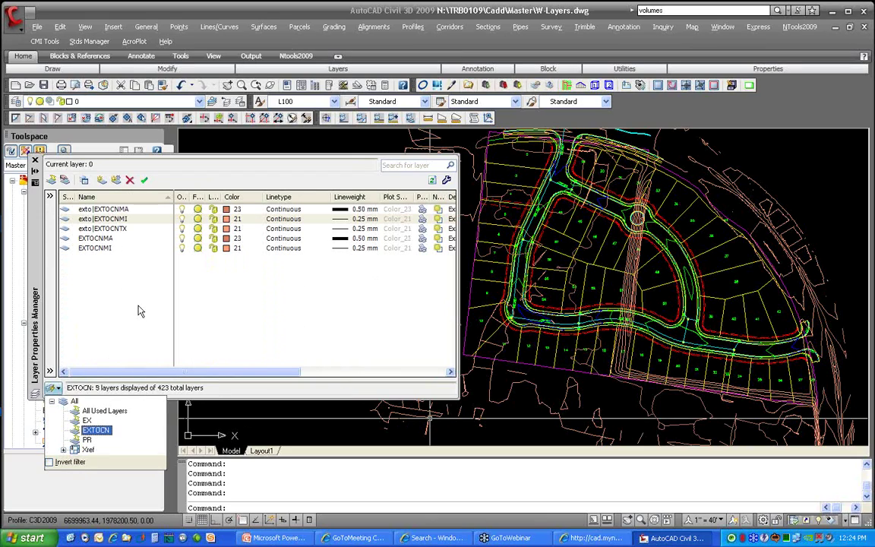
pyautogui.click(49, 197)
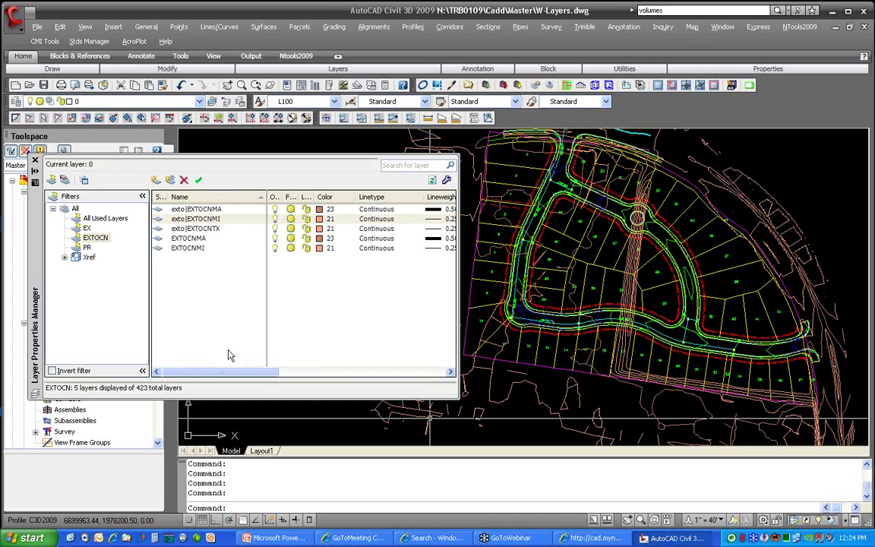
# - Examine the descriptions of the EXTOCN layers beside the frozen Name column, selecting EXTOCNMA and exto|EXTOCNMA
pyautogui.moveTo(240, 372); pyautogui.dragTo(386, 375)
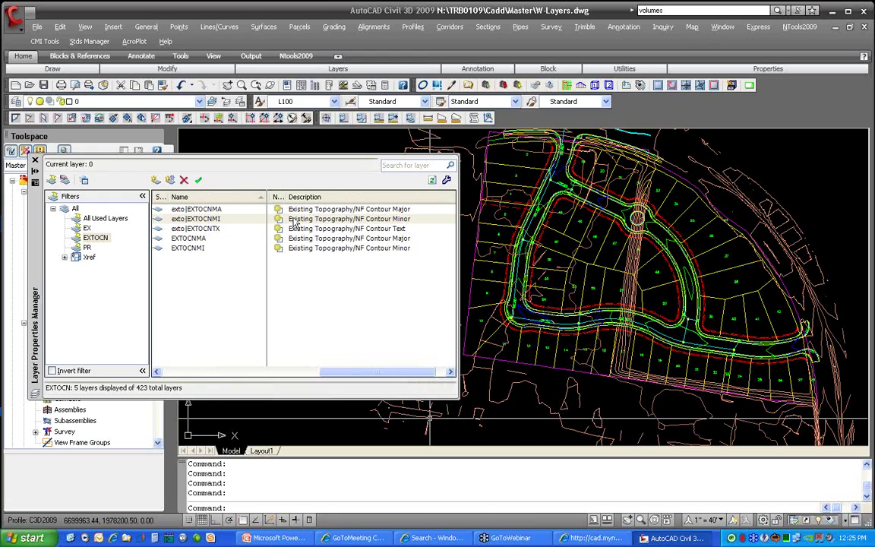
pyautogui.click(186, 238)
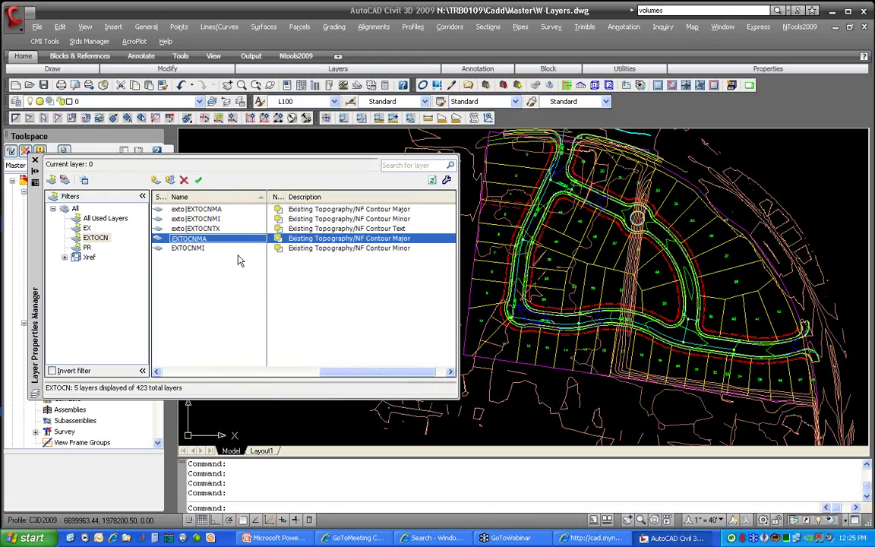
pyautogui.click(204, 210)
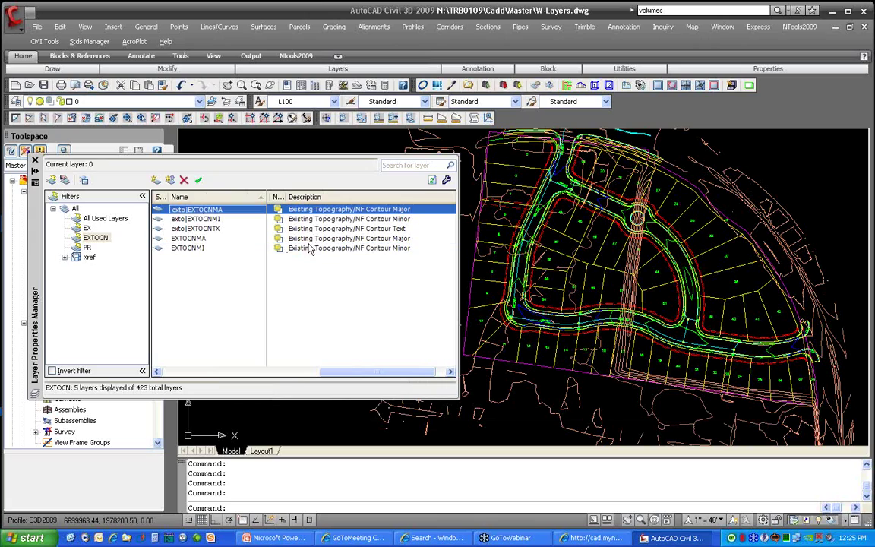
pyautogui.moveTo(330, 374); pyautogui.dragTo(236, 372)
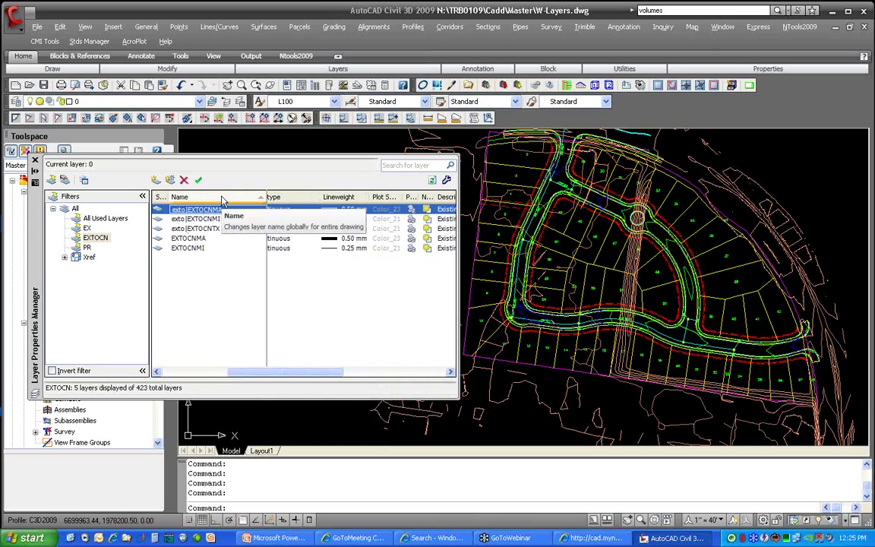
# - Unfreeze the Name column in the layer list and check how all the columns scroll
pyautogui.rightClick(222, 199)
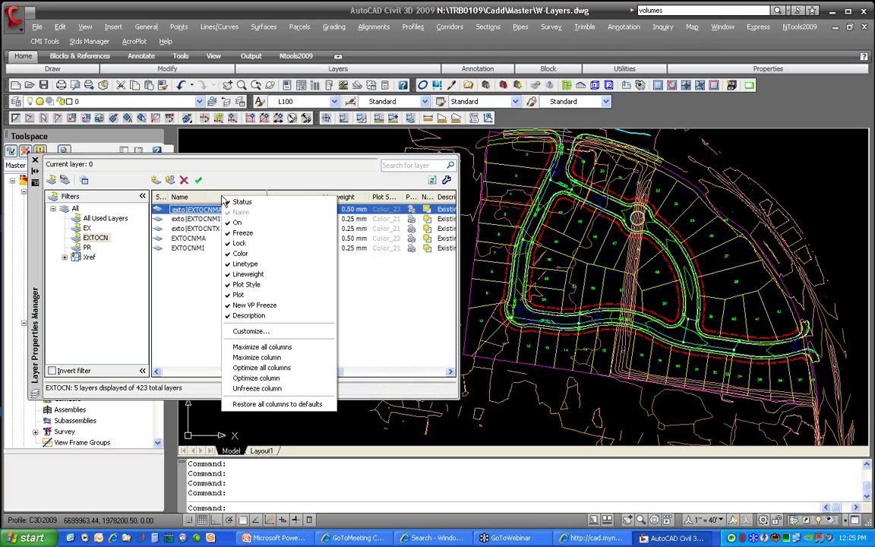
pyautogui.click(301, 389)
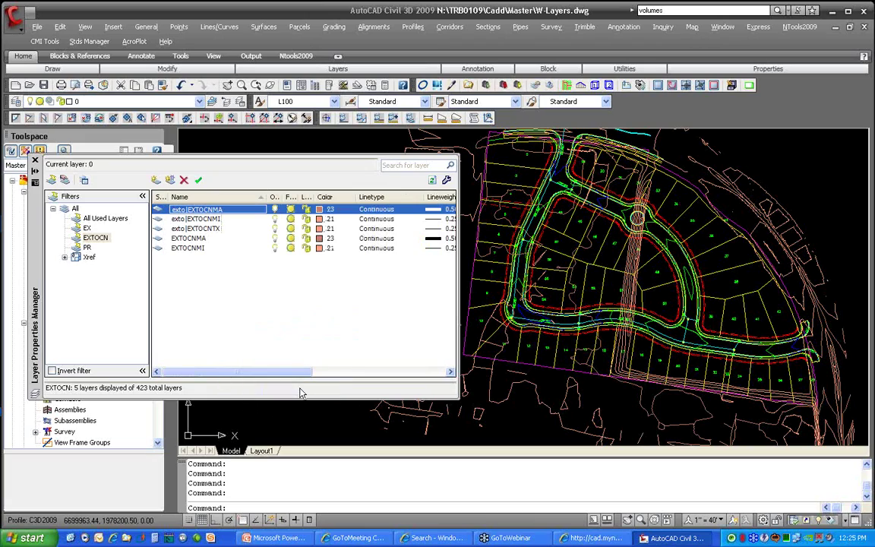
pyautogui.moveTo(262, 373); pyautogui.dragTo(394, 377)
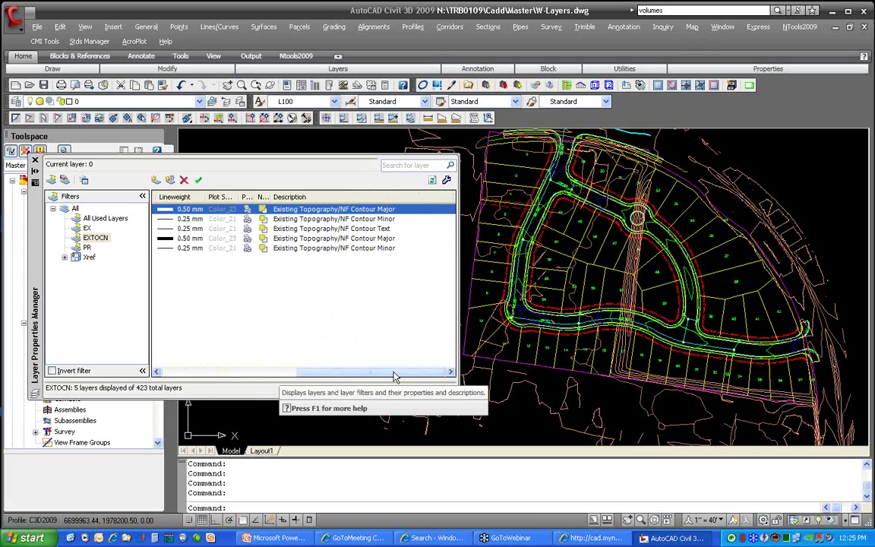
pyautogui.moveTo(394, 377); pyautogui.dragTo(231, 372)
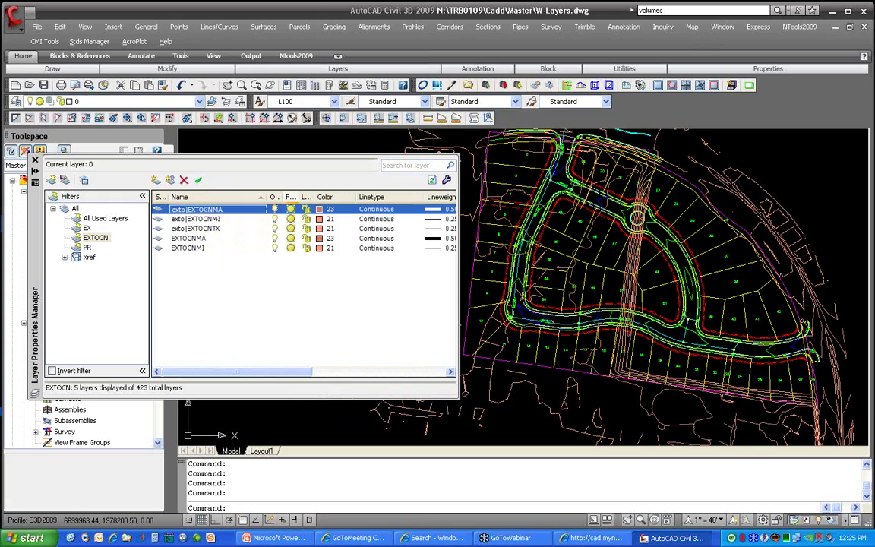
# - Freeze the layer list columns through the Freeze column, narrow the Name column, and check the remaining columns up to Description
pyautogui.rightClick(290, 198)
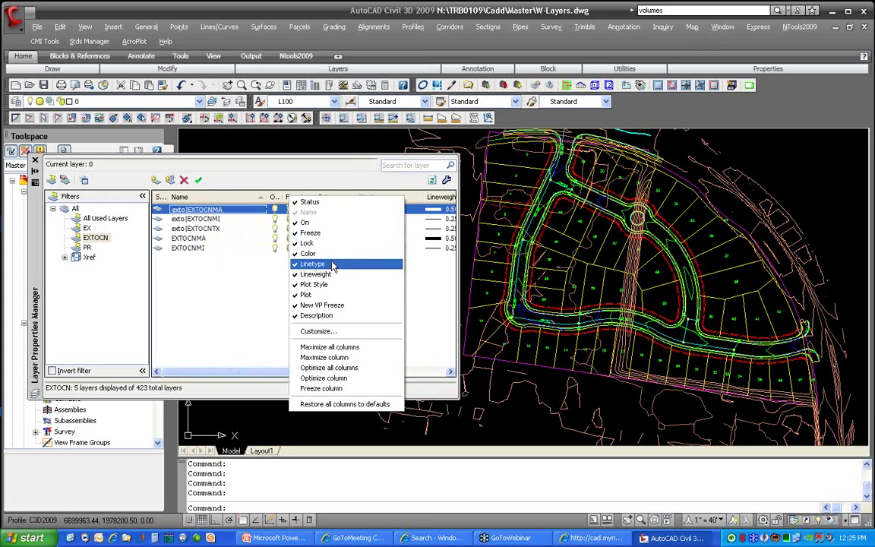
pyautogui.click(342, 394)
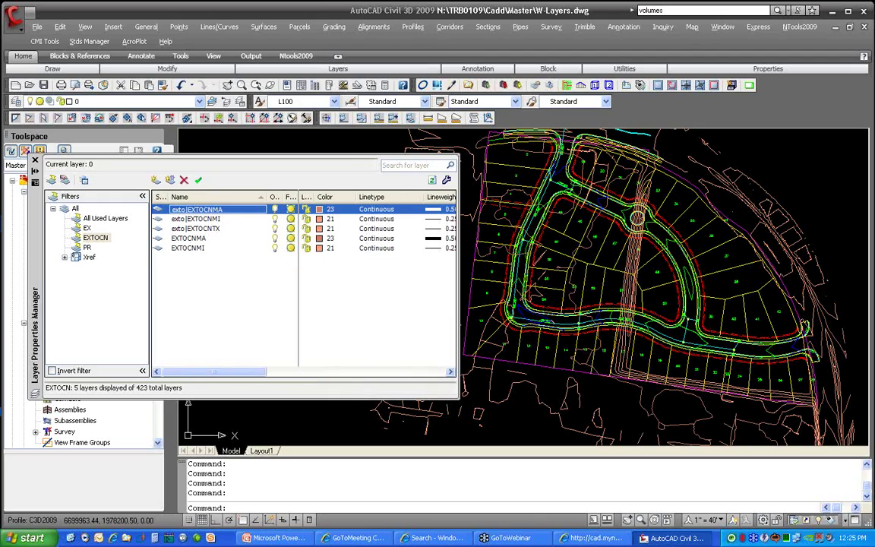
pyautogui.moveTo(266, 197); pyautogui.dragTo(239, 197)
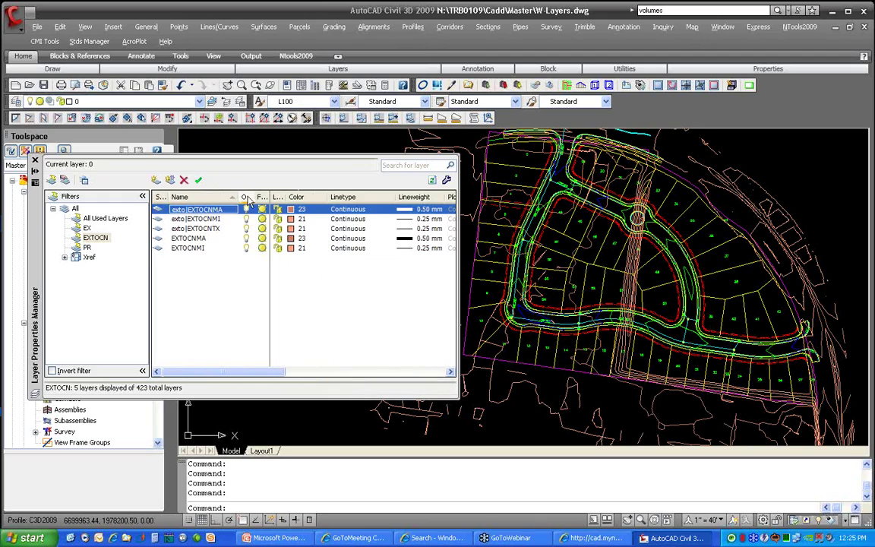
pyautogui.moveTo(256, 372); pyautogui.dragTo(381, 377)
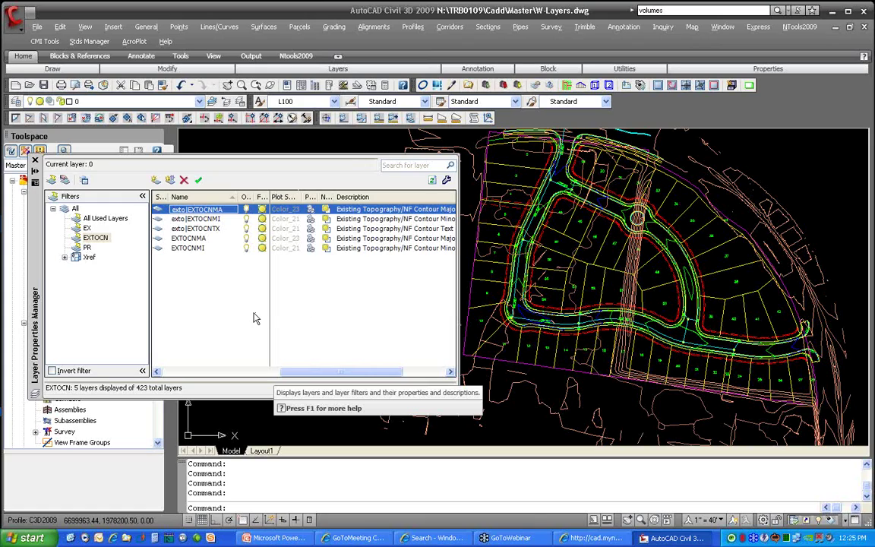
# - Review the new layer notification, isolate layer and dialog options in Layer Settings, and accept them as they are
pyautogui.click(446, 183)
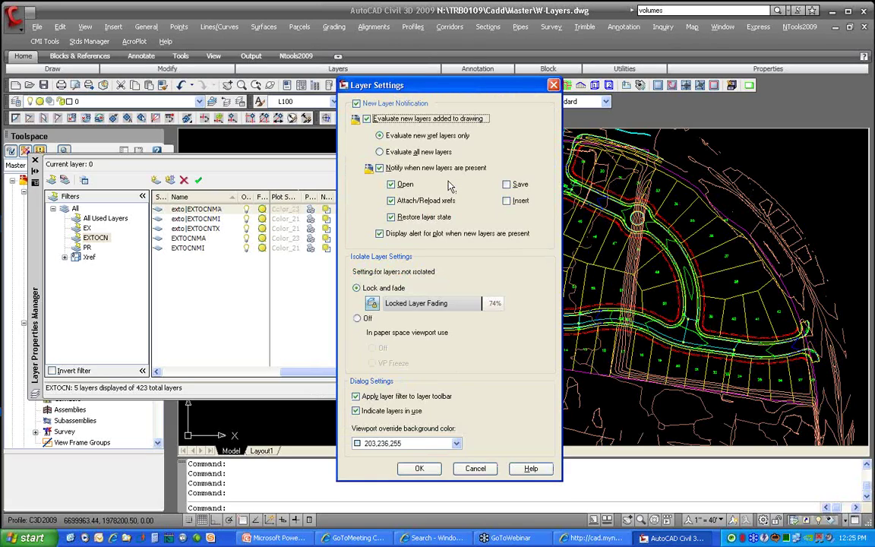
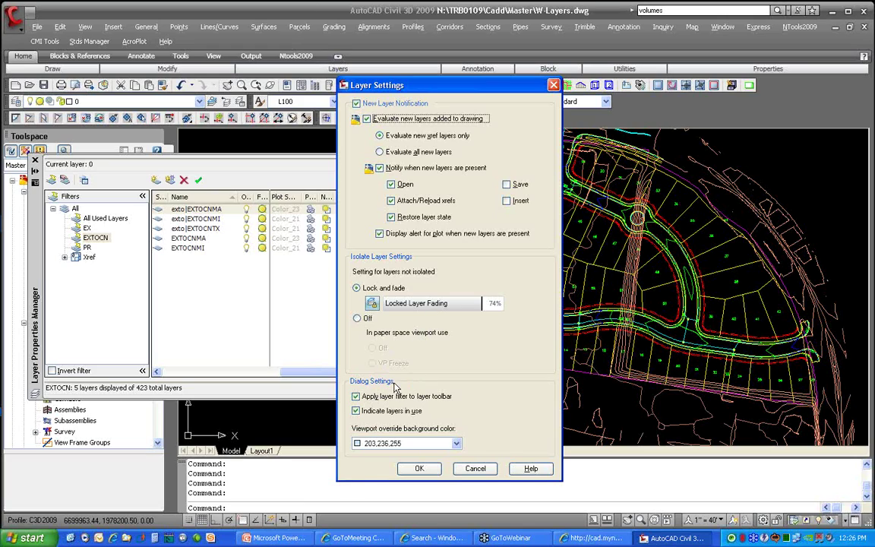
pyautogui.click(419, 469)
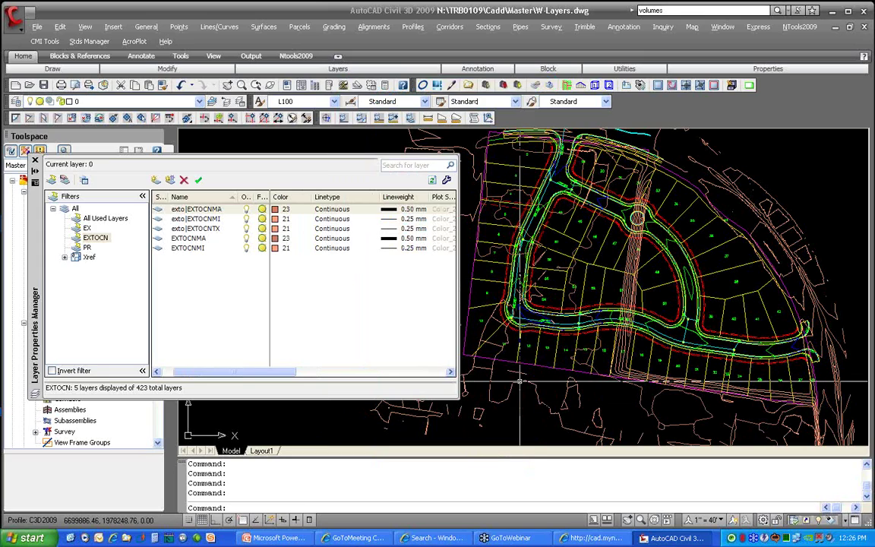
# - Display the Layers II toolbar and float it over the drawing, clear of the Layer Properties Manager
pyautogui.scroll(6, 577, 313)
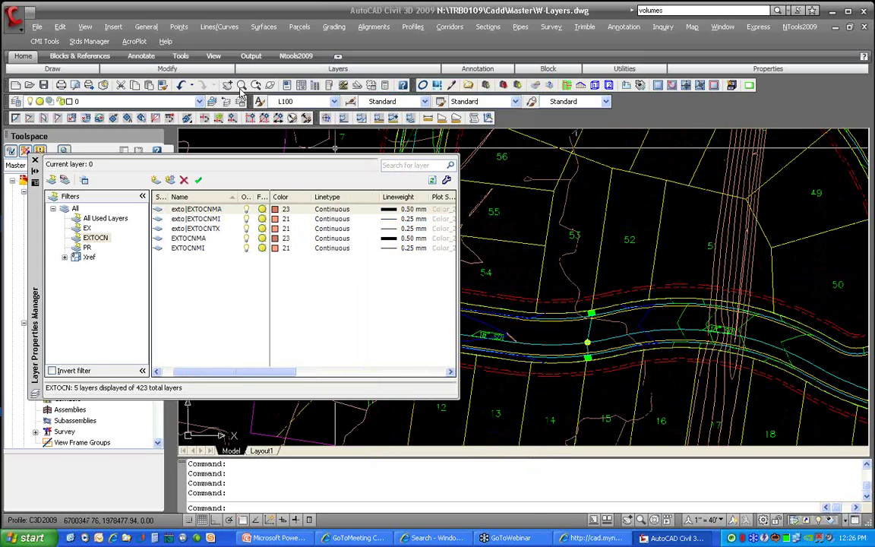
pyautogui.rightClick(17, 102)
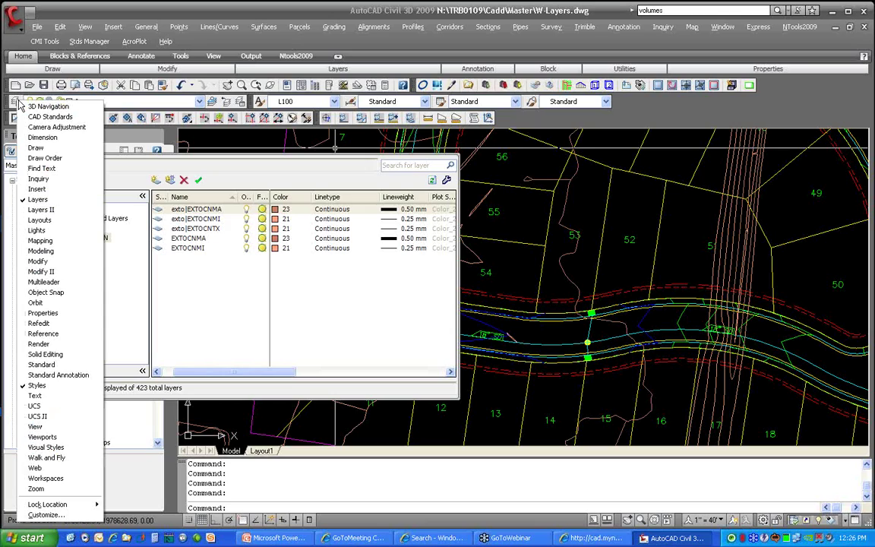
pyautogui.click(41, 209)
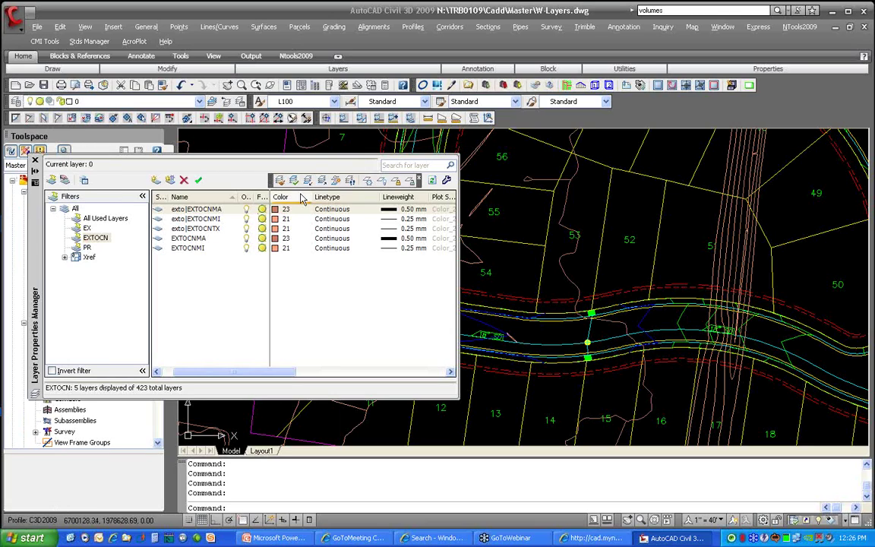
pyautogui.moveTo(271, 180); pyautogui.dragTo(544, 175)
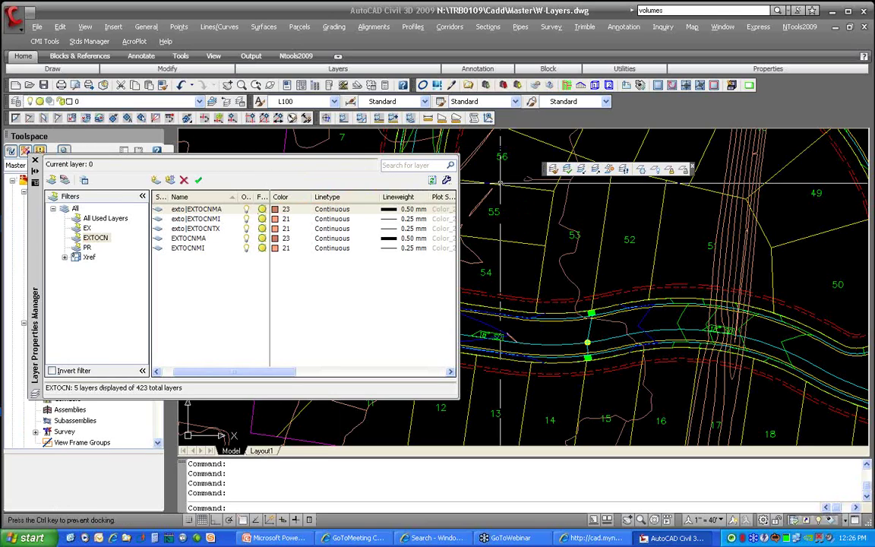
# - Isolate the layers of three curb and gutter lines along the road with Layer Isolate, using the lock and fade setting
pyautogui.click(581, 173)
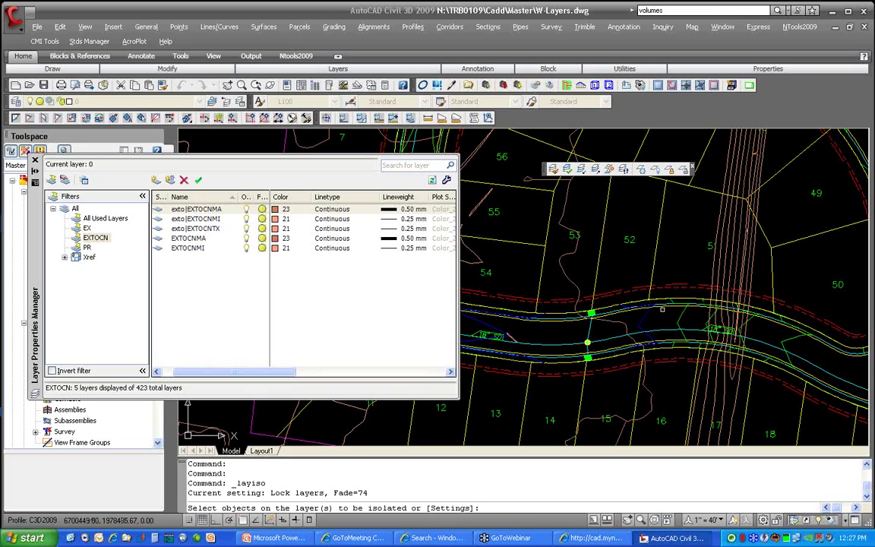
pyautogui.click(629, 310)
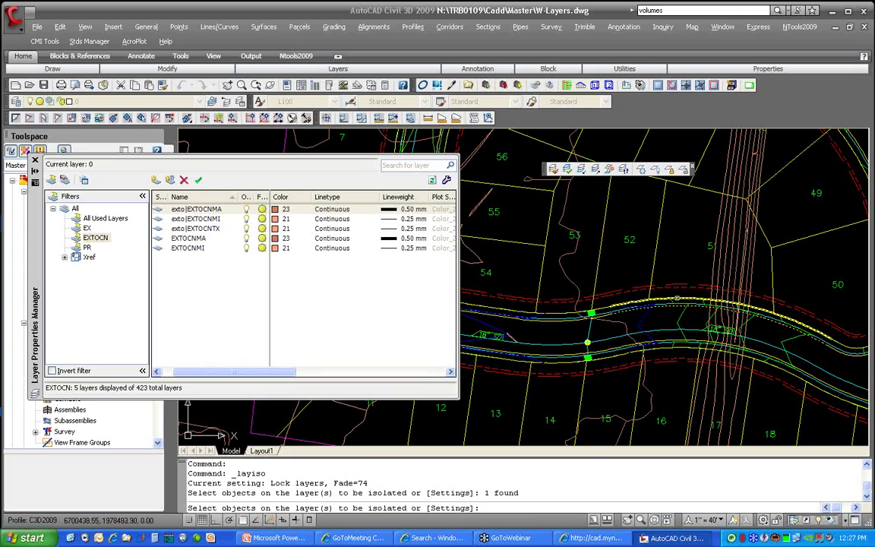
pyautogui.click(665, 289)
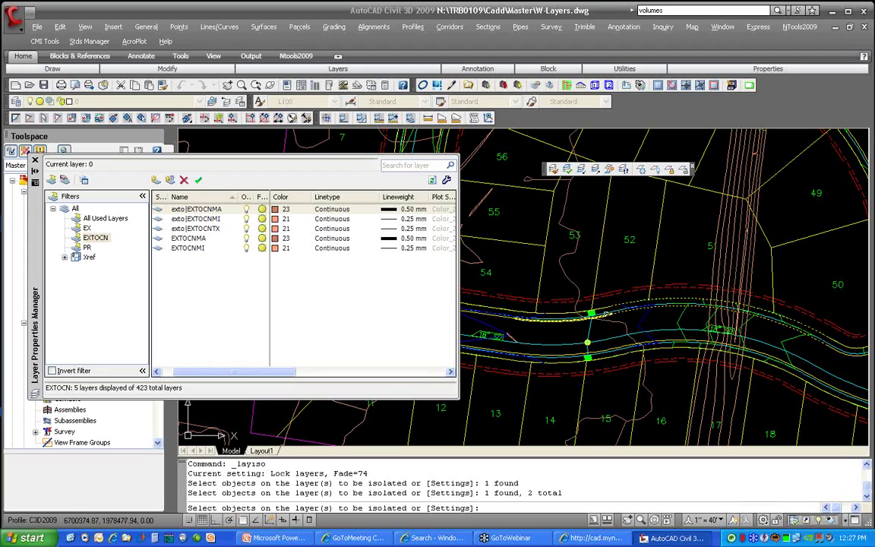
pyautogui.click(609, 316)
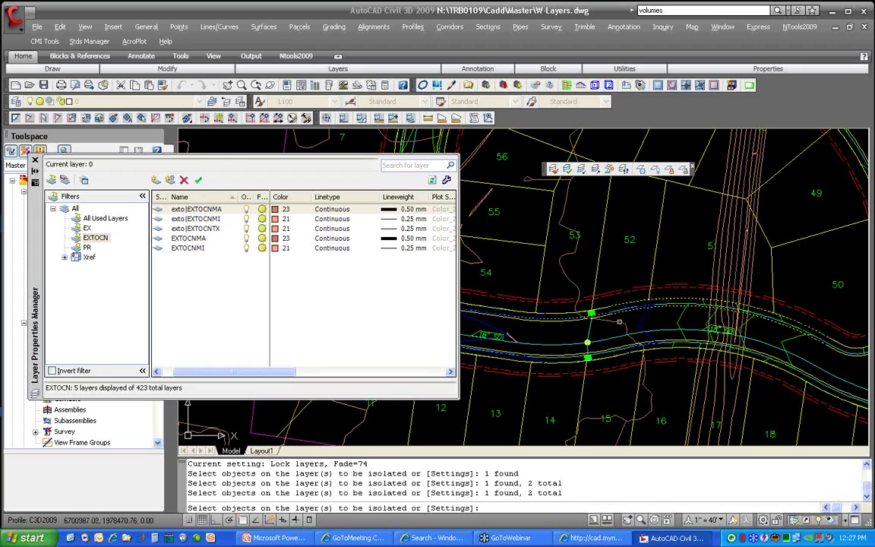
pyautogui.press('Return')
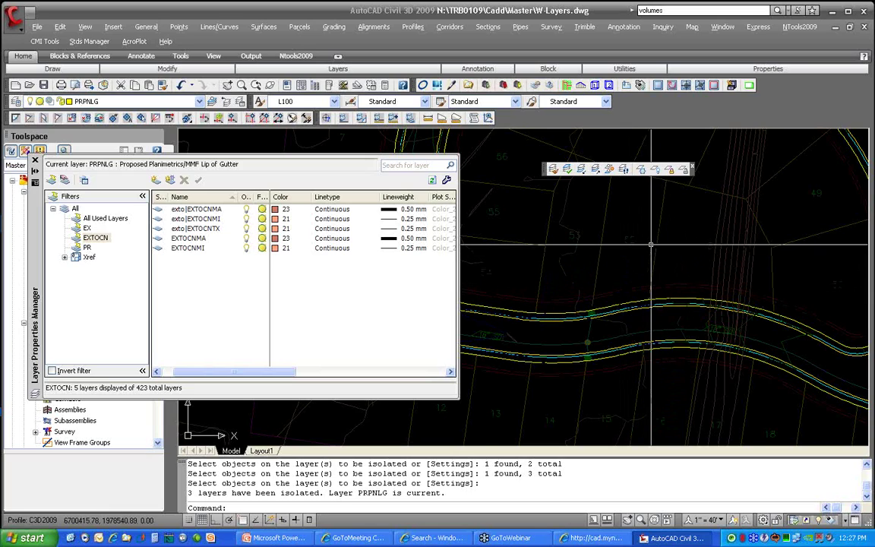
# - With object snap on, draw an open polyline of four connected segments through the faded lots, ending at the road's curb line
pyautogui.scroll(-3, 651, 244)
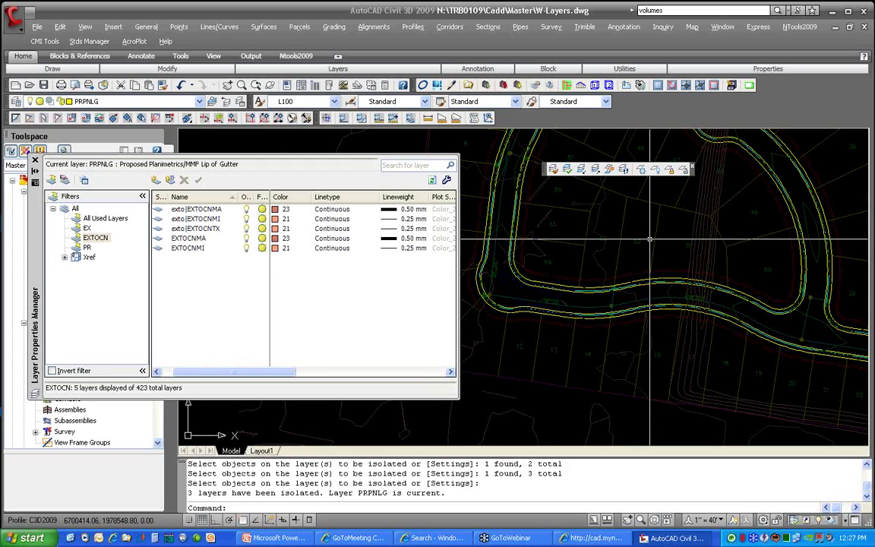
pyautogui.press('Return')
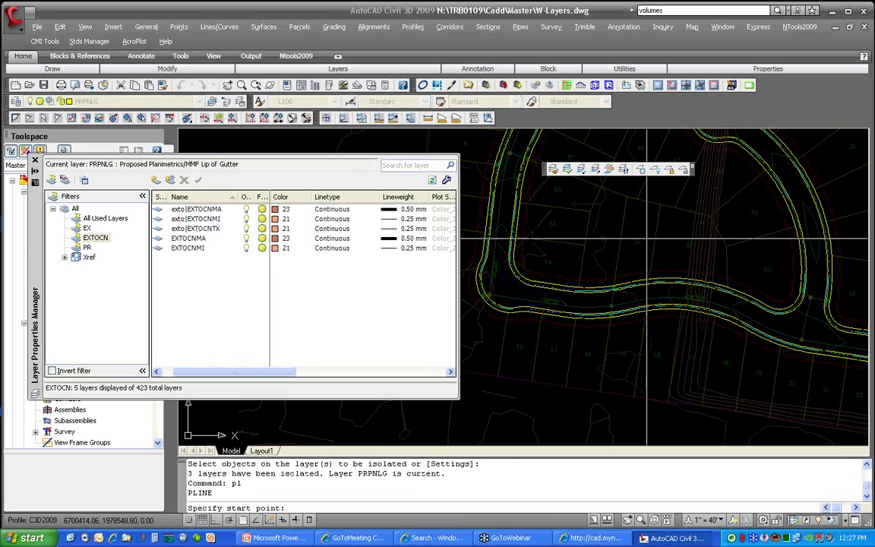
pyautogui.click(243, 520)
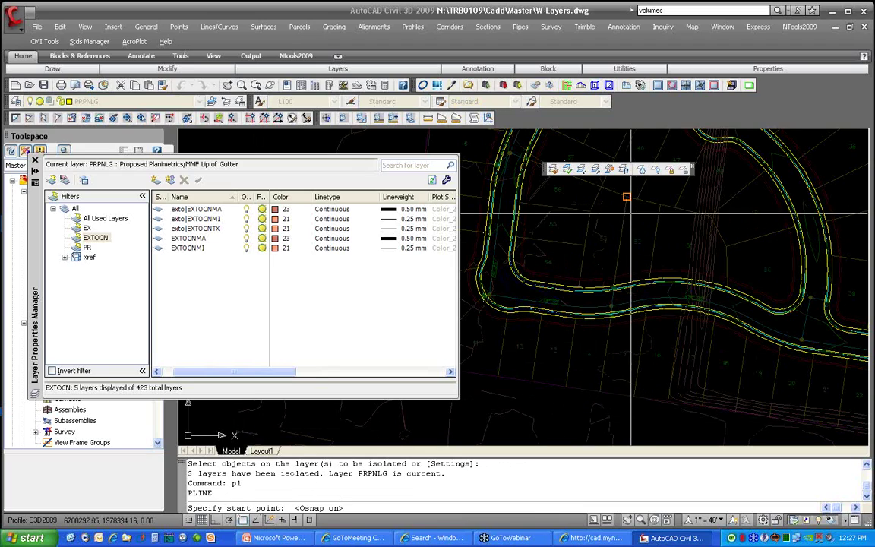
pyautogui.click(627, 197)
pyautogui.click(651, 203)
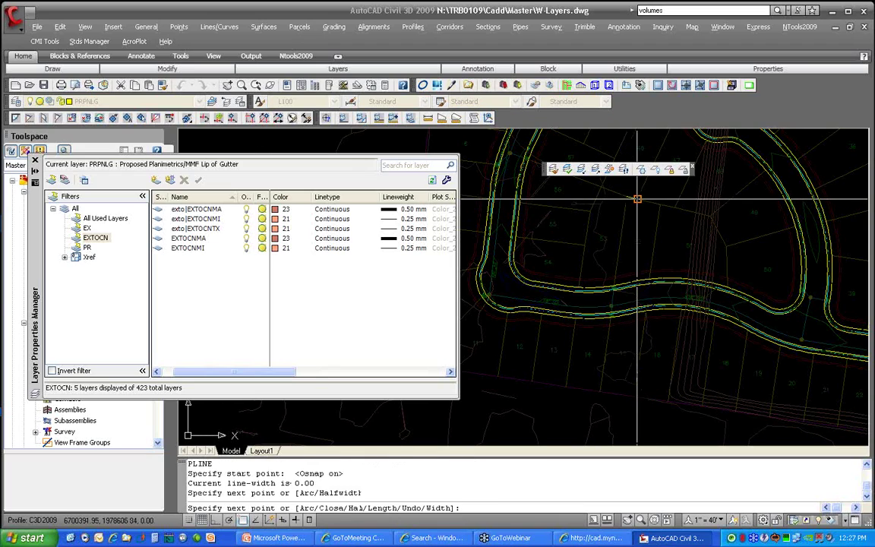
pyautogui.click(712, 217)
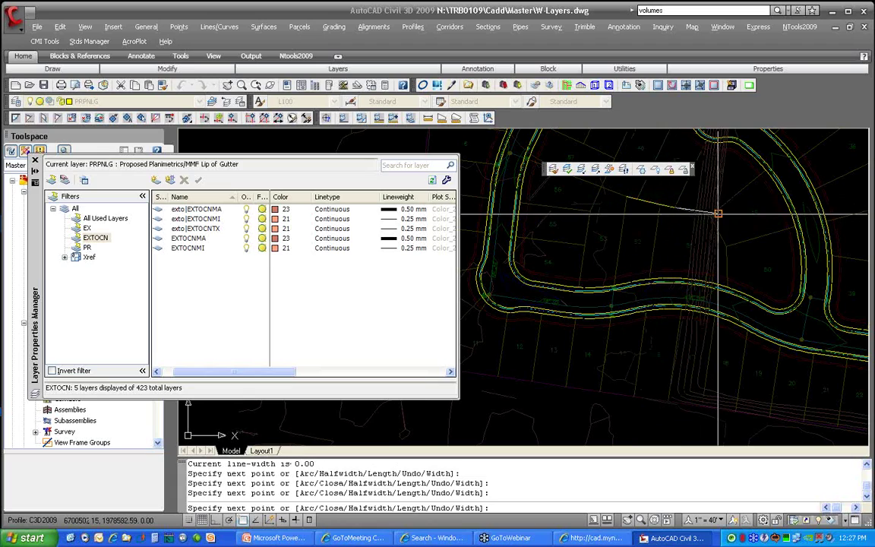
pyautogui.click(726, 241)
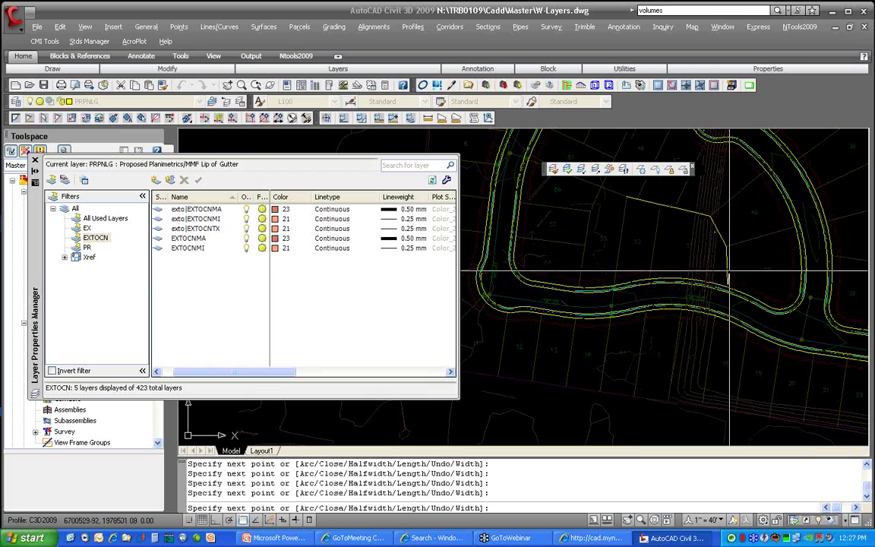
pyautogui.click(727, 282)
pyautogui.press('Return')
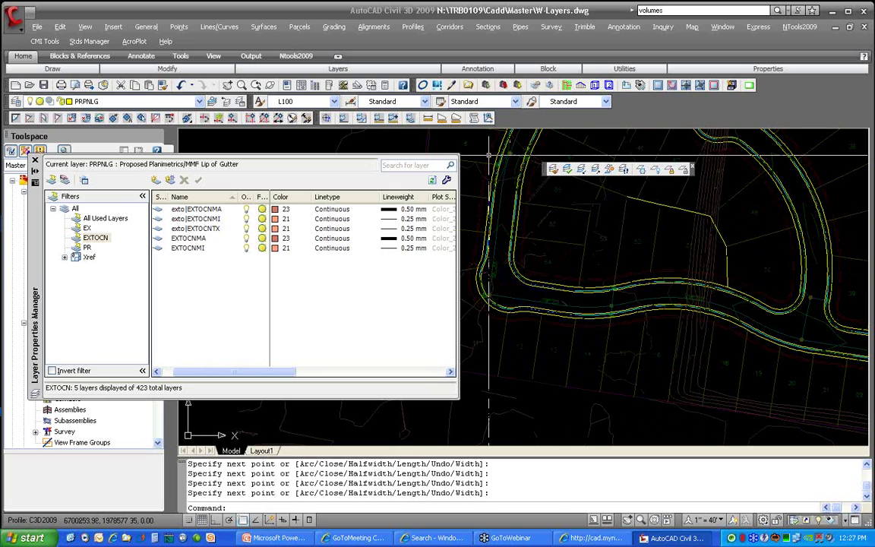
# - Set locked layer fading to 32% and finally to 65%, and restore the isolated layers with Layer Unisolate
pyautogui.click(338, 58)
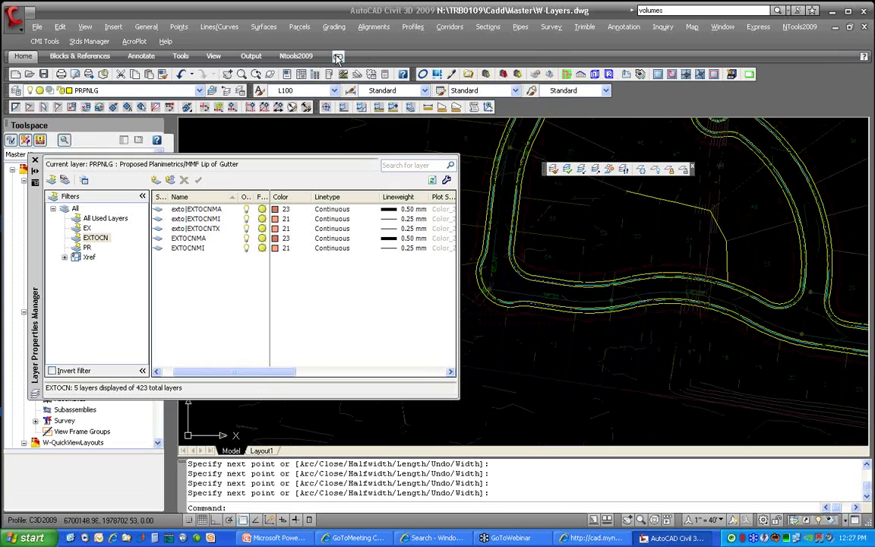
pyautogui.click(338, 58)
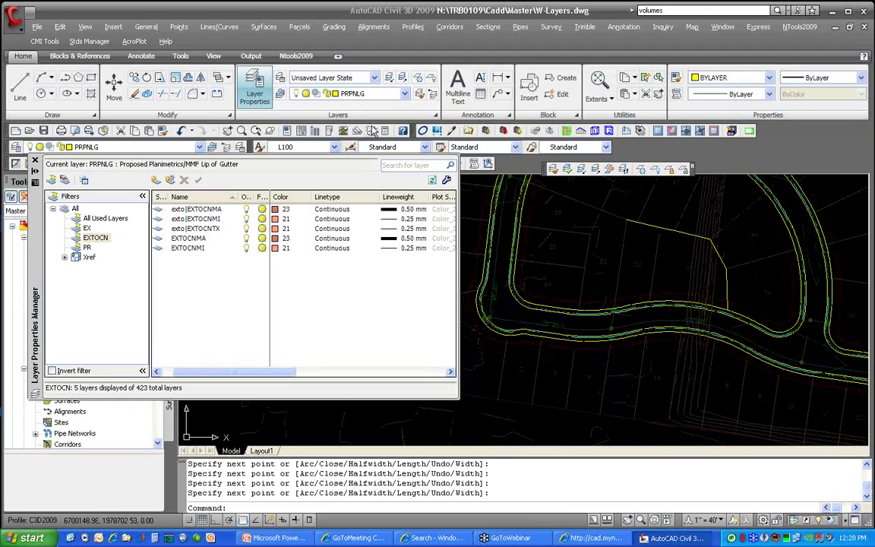
pyautogui.click(437, 120)
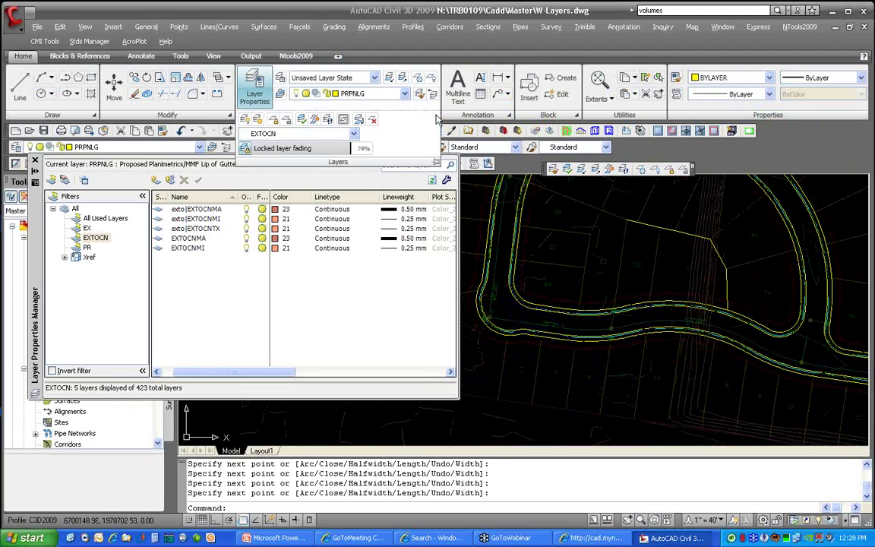
pyautogui.moveTo(351, 149); pyautogui.dragTo(294, 150)
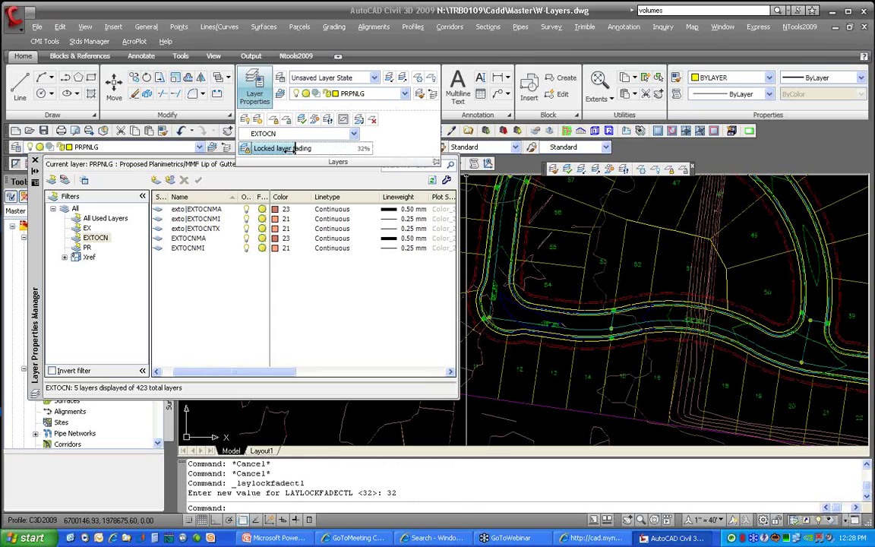
pyautogui.moveTo(294, 150); pyautogui.dragTo(342, 149)
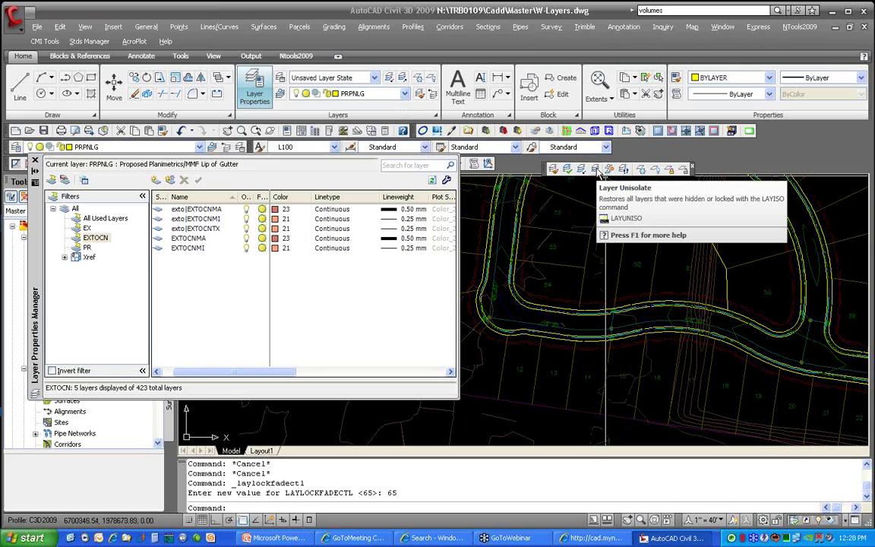
pyautogui.click(597, 170)
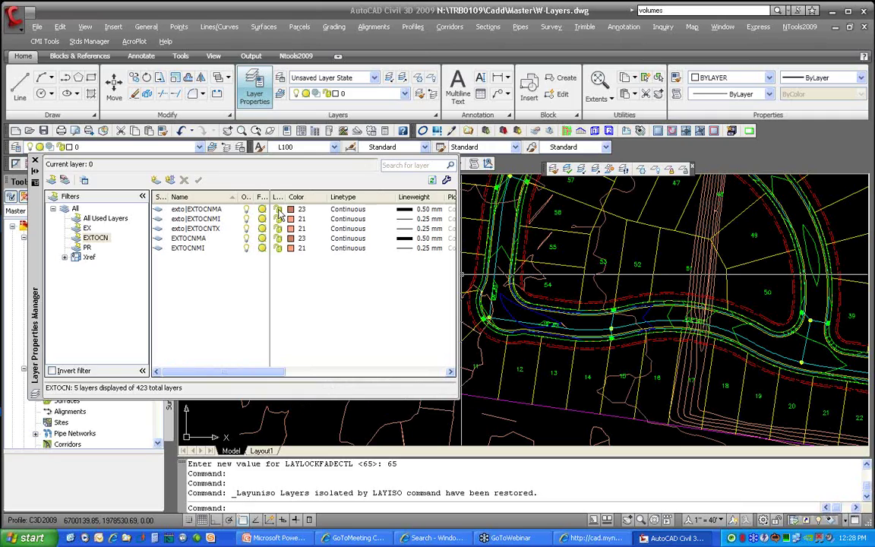
# - Lock all five layers listed under the EXTOCN filter, from exto|EXTOCNMA to EXTOCNMI
pyautogui.click(279, 211)
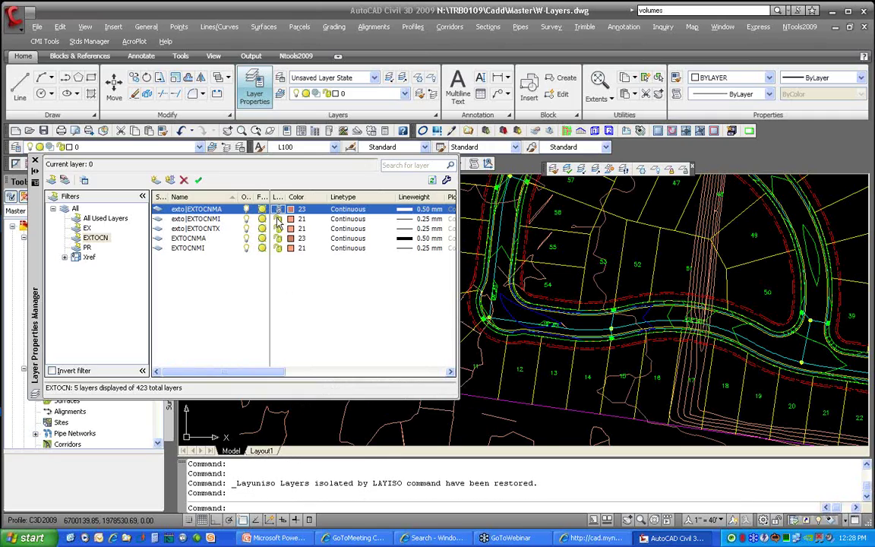
pyautogui.click(278, 219)
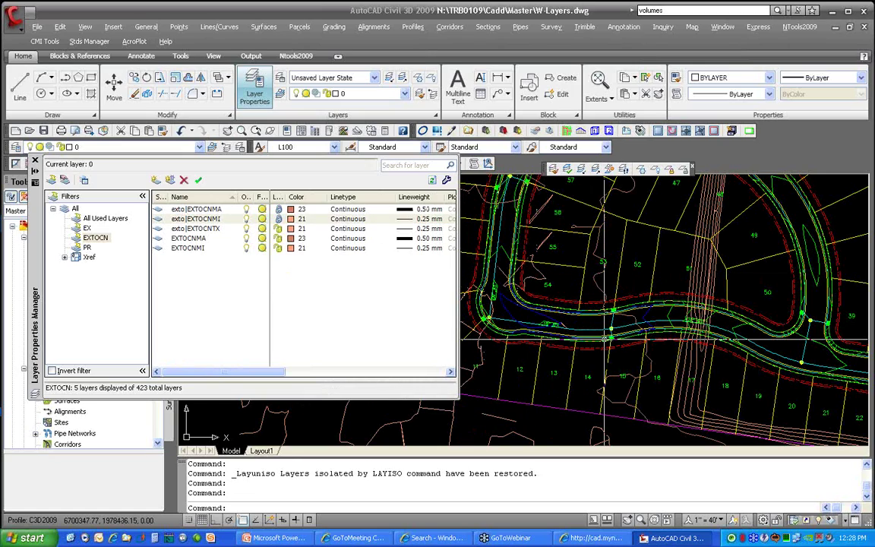
pyautogui.click(279, 229)
pyautogui.click(278, 239)
pyautogui.click(278, 249)
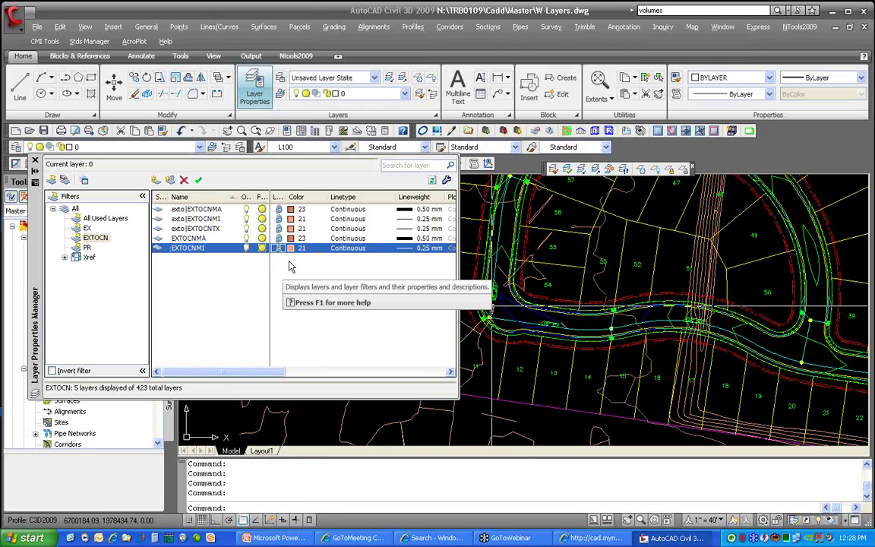
# - Unlock the five EXTOCN filter layers again, working from EXTOCNMI back to exto|EXTOCNMA
pyautogui.click(278, 249)
pyautogui.click(279, 238)
pyautogui.click(278, 228)
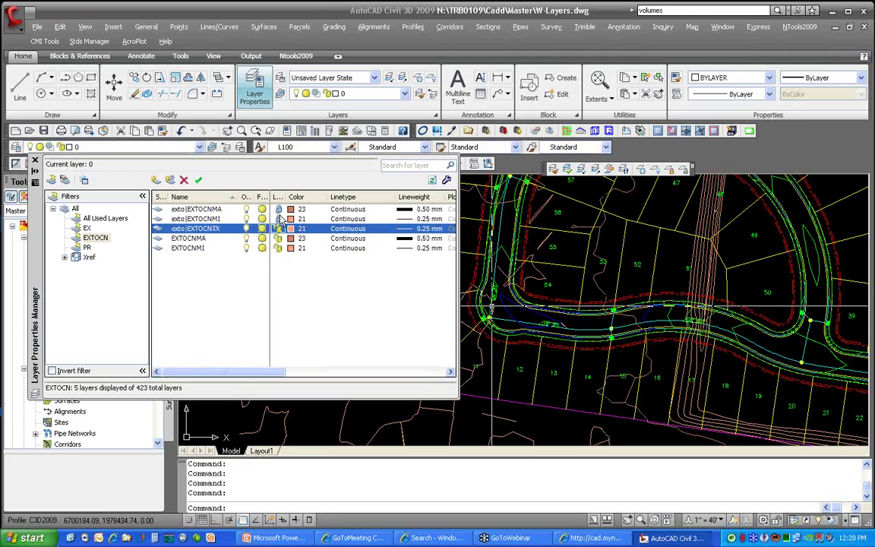
pyautogui.click(278, 218)
pyautogui.click(278, 209)
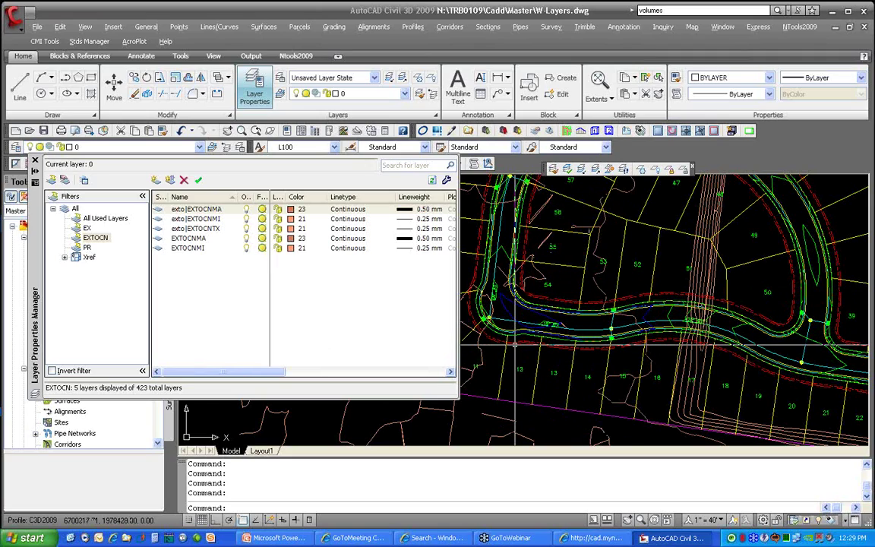
# - In Layout1's right viewport, override the VP Color of layers exto|EXTOCNMA and exto|EXTOCNMI with blue
pyautogui.moveTo(516, 344)
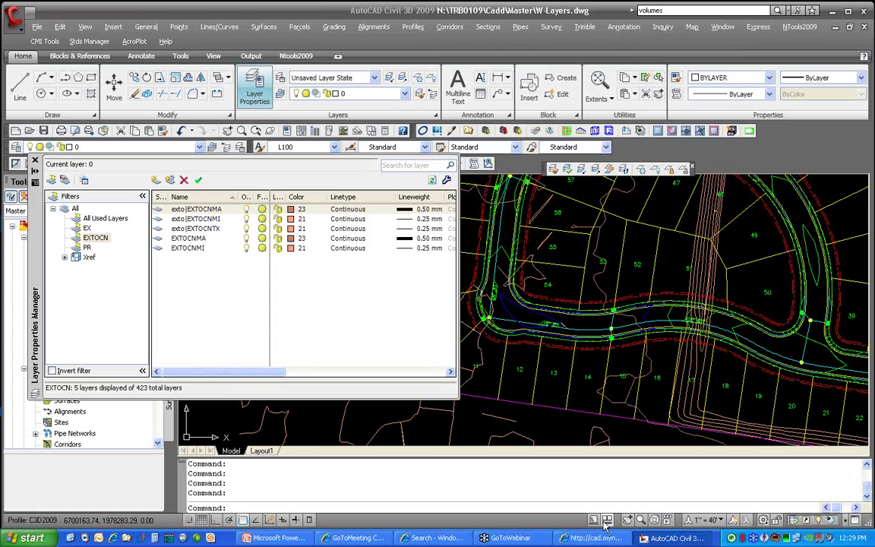
pyautogui.click(262, 451)
pyautogui.doubleClick(577, 296)
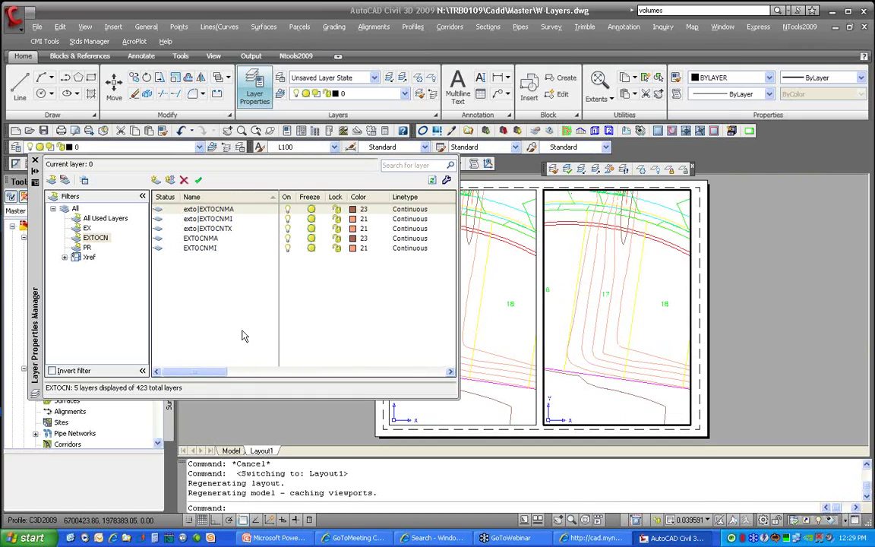
pyautogui.moveTo(197, 372); pyautogui.dragTo(309, 381)
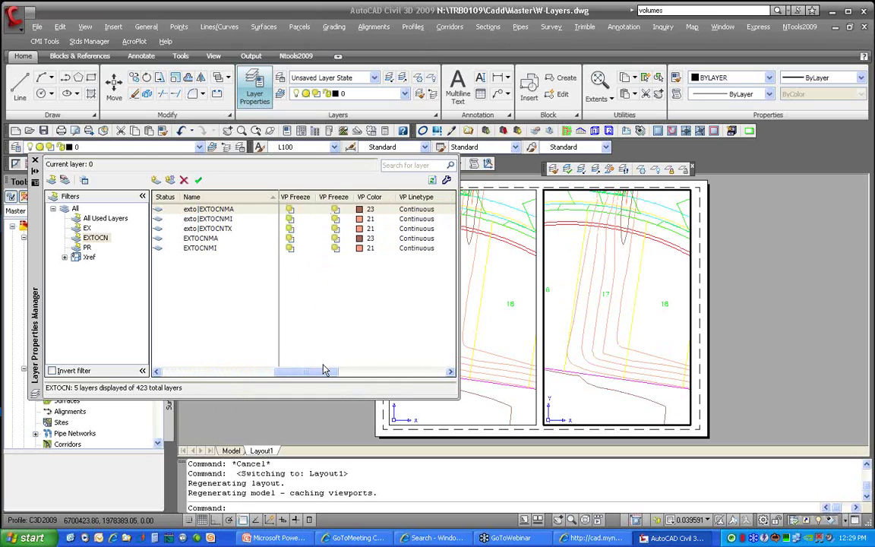
pyautogui.click(235, 211)
pyautogui.keyDown('shift'); pyautogui.click(209, 219); pyautogui.keyUp('shift')
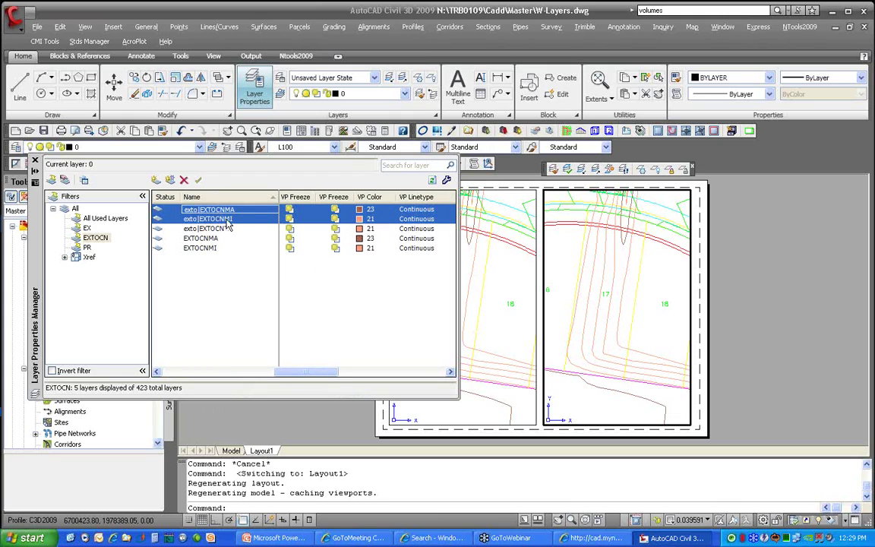
pyautogui.click(364, 219)
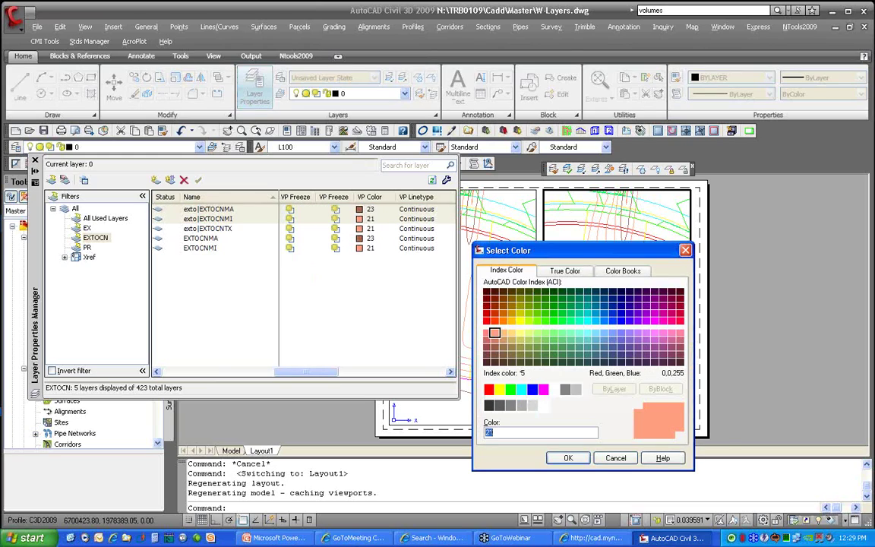
pyautogui.click(533, 389)
pyautogui.click(566, 457)
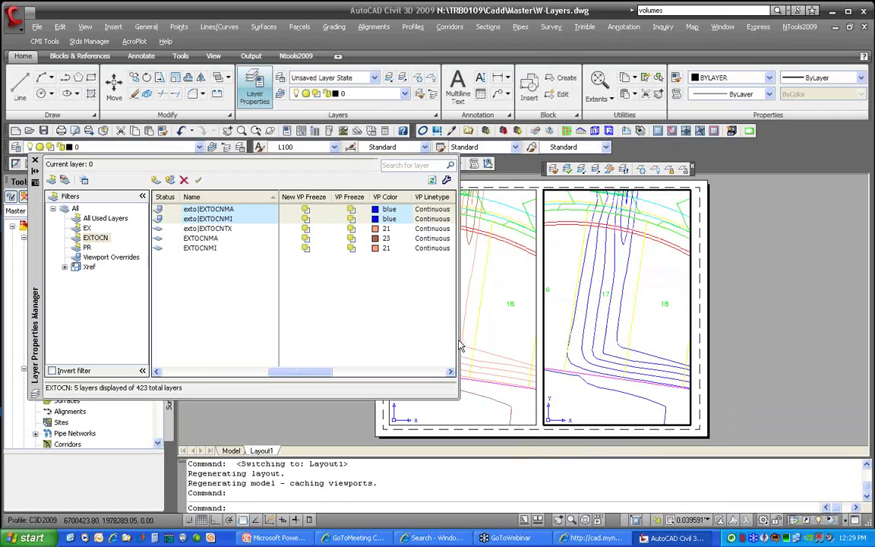
# - Narrow the Layer Properties Manager to uncover both viewports, and compare the layers' VP Color with the left and right viewports active
pyautogui.moveTo(460, 346); pyautogui.dragTo(367, 339)
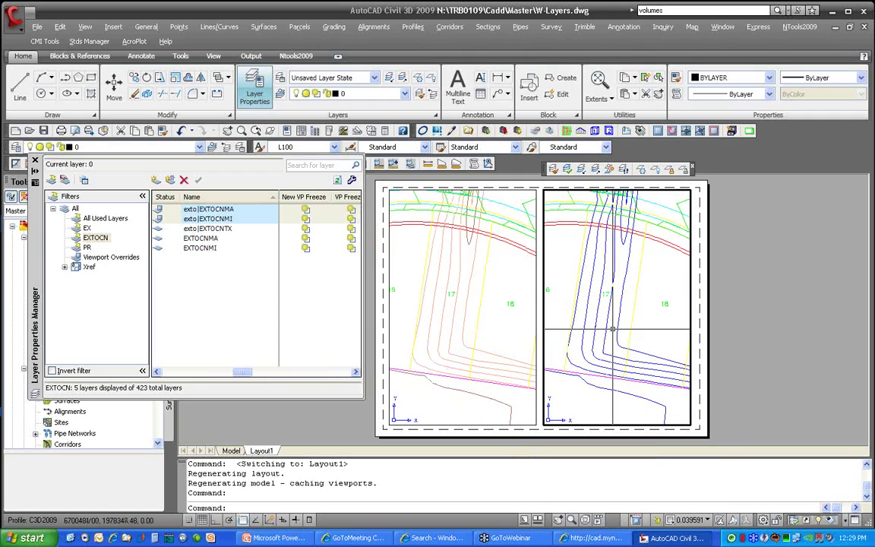
pyautogui.doubleClick(456, 341)
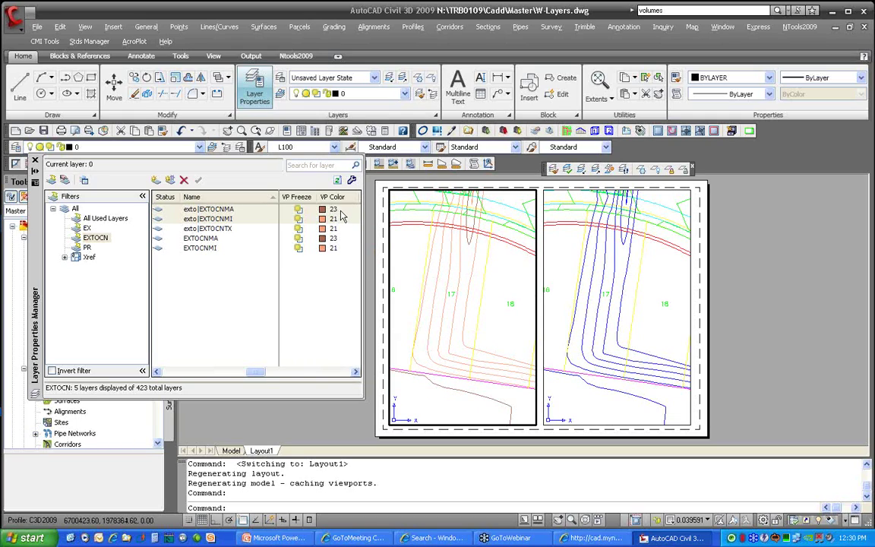
pyautogui.click(566, 288)
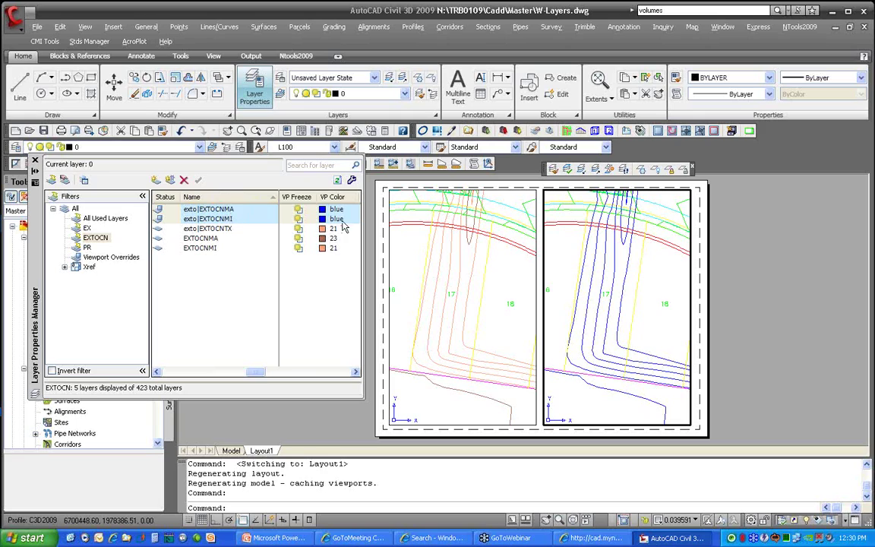
pyautogui.rightClick(307, 187)
pyautogui.press('Escape')
pyautogui.click(337, 215)
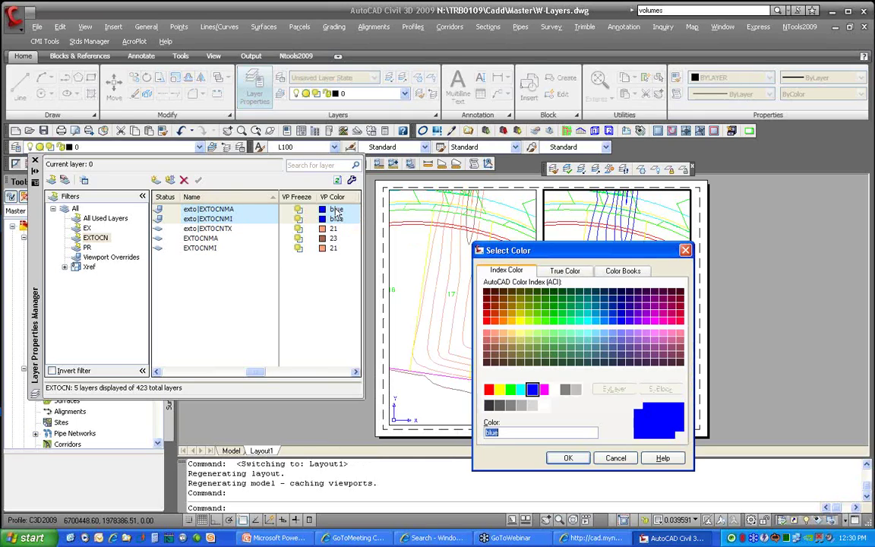
pyautogui.click(616, 455)
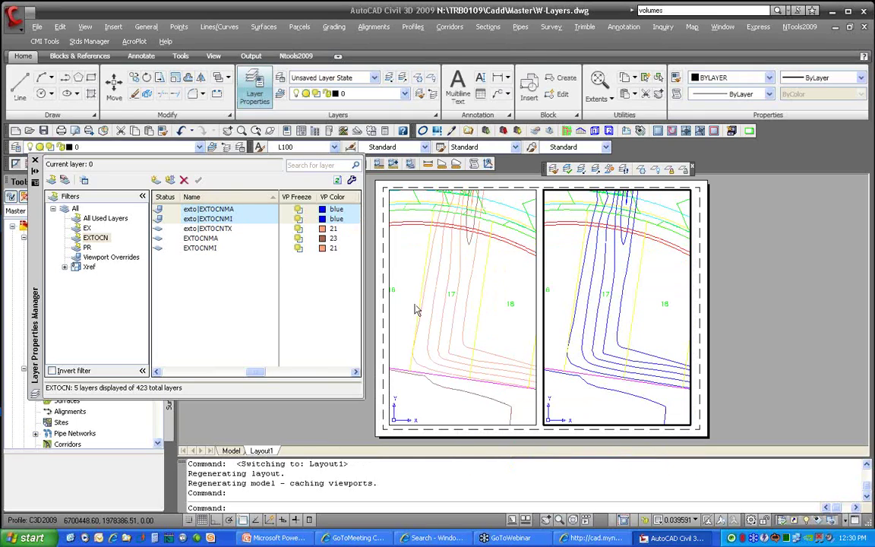
# - Remove the viewport overrides for all layers in all viewports, and return to model space
pyautogui.rightClick(347, 213)
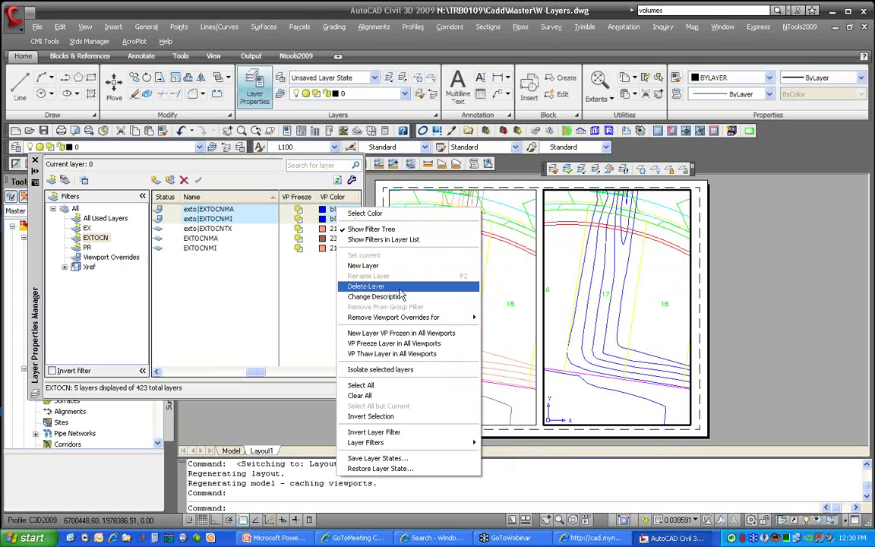
pyautogui.moveTo(411, 322)
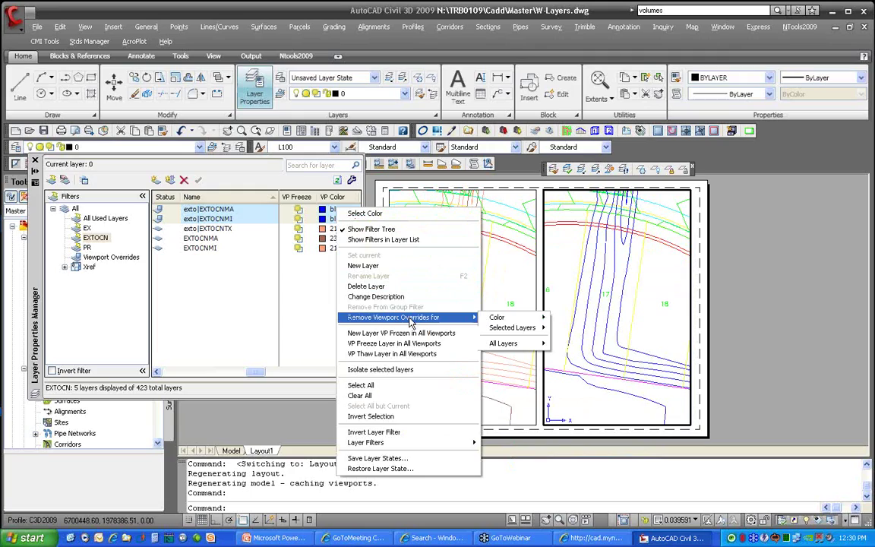
pyautogui.moveTo(497, 320)
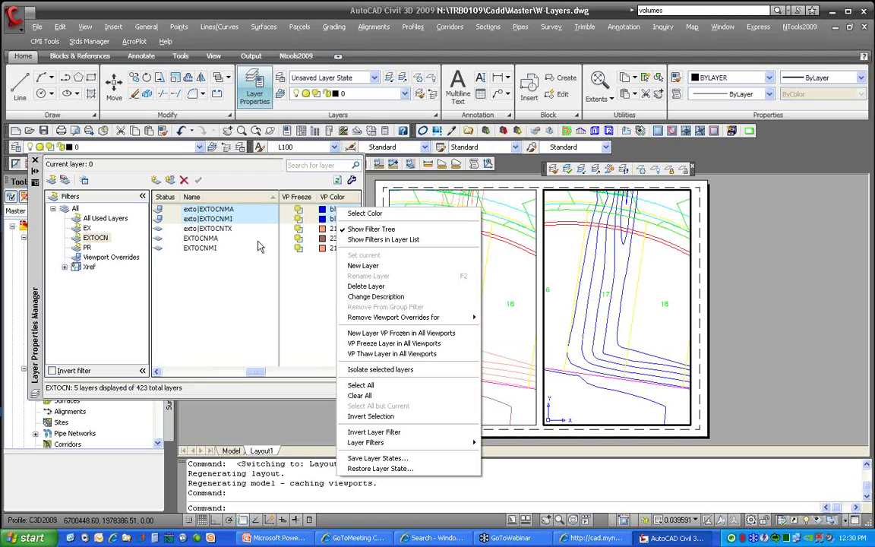
pyautogui.rightClick(220, 209)
pyautogui.moveTo(281, 301)
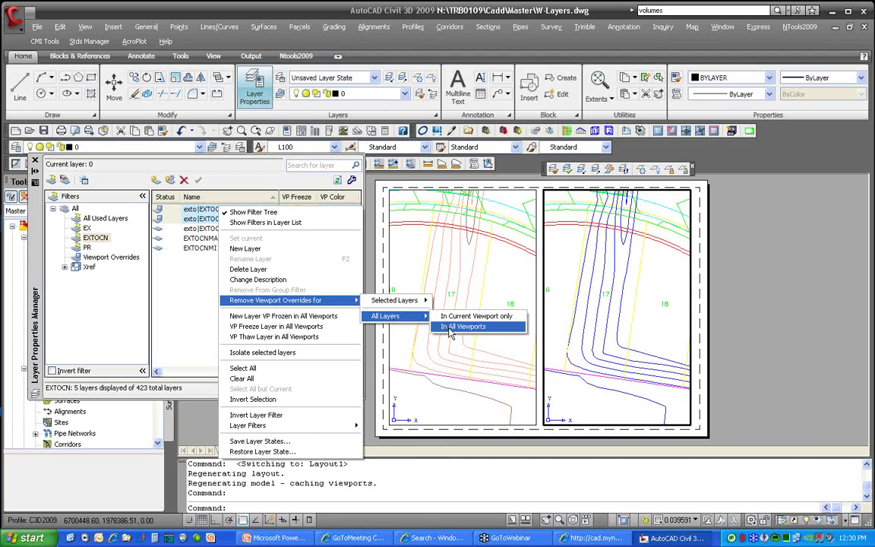
pyautogui.click(450, 328)
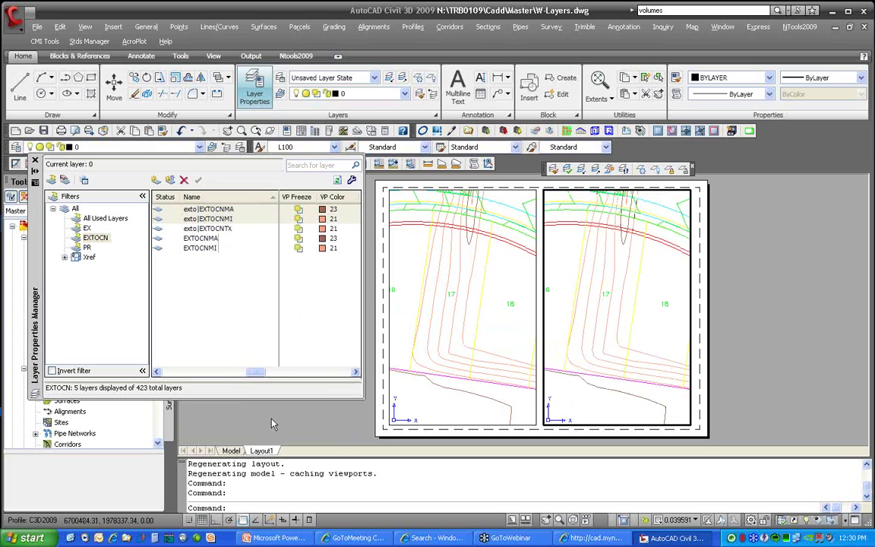
pyautogui.click(231, 450)
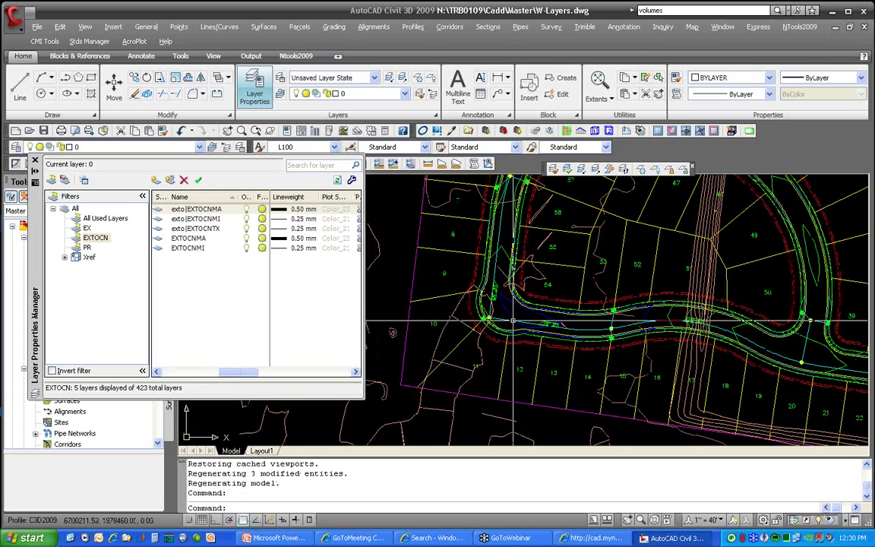
# - Start an xref clip on the existing contour xref with a new boundary, inverted to hide objects inside, using the Polygonal option
pyautogui.scroll(-5, 532, 304)
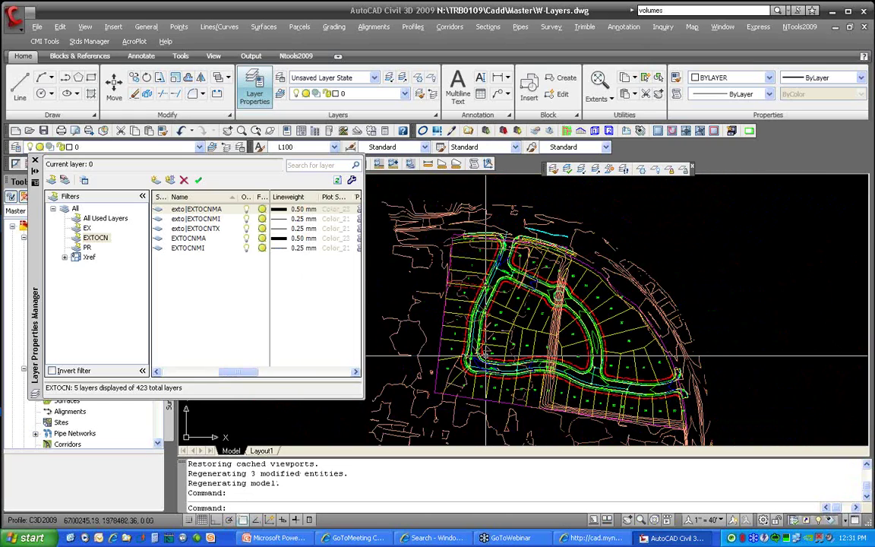
pyautogui.click(558, 324)
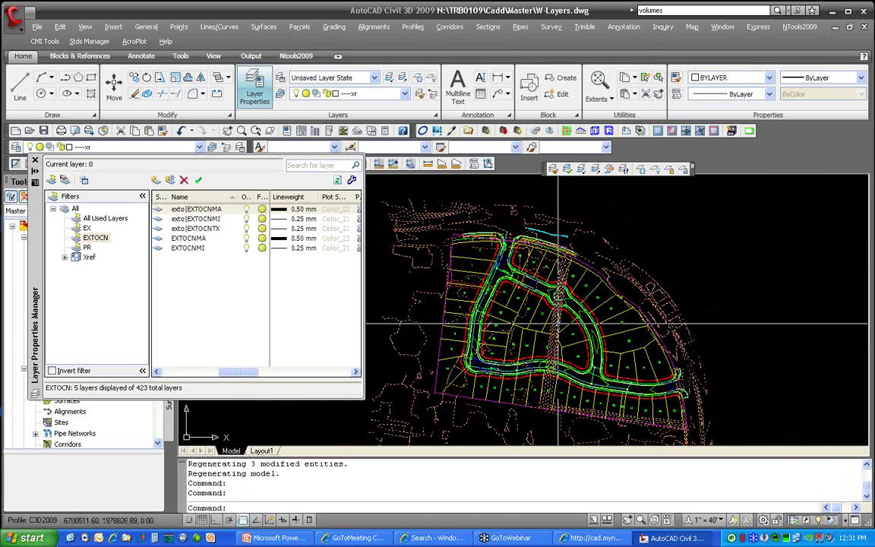
pyautogui.rightClick(559, 323)
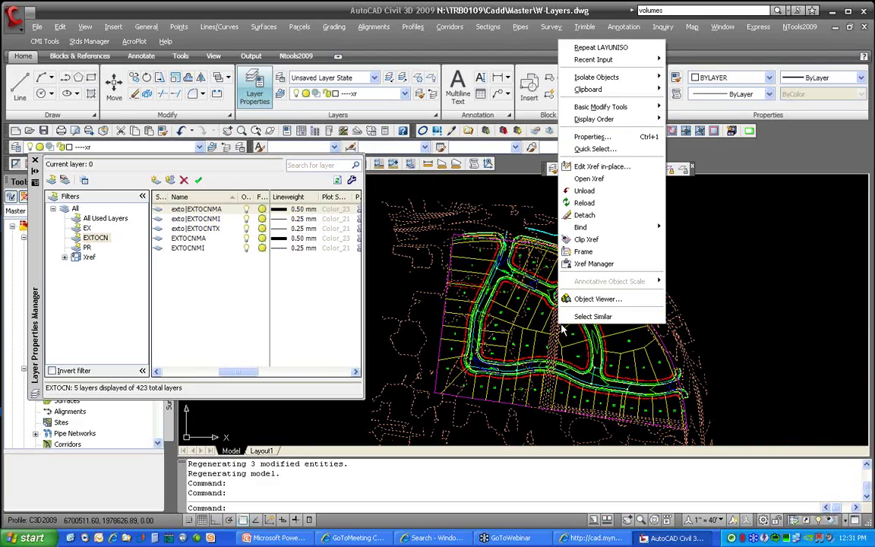
pyautogui.click(613, 241)
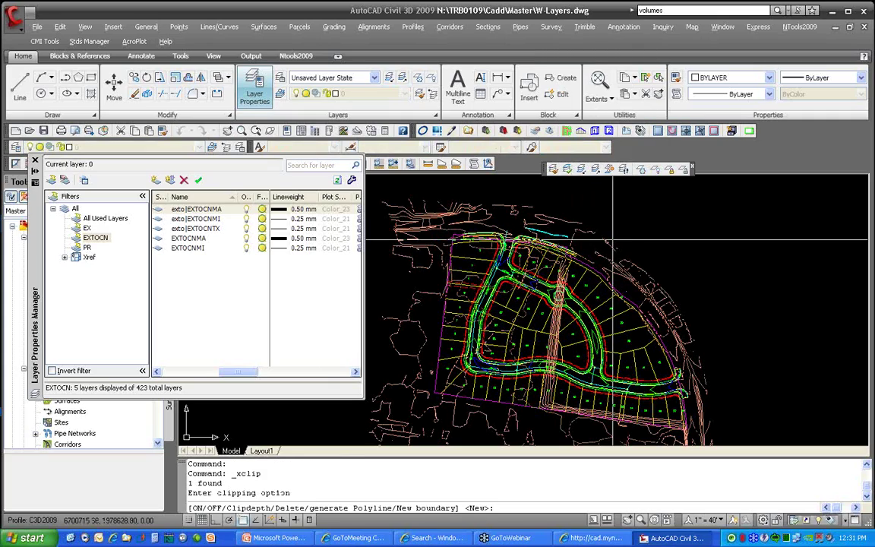
pyautogui.write('n')
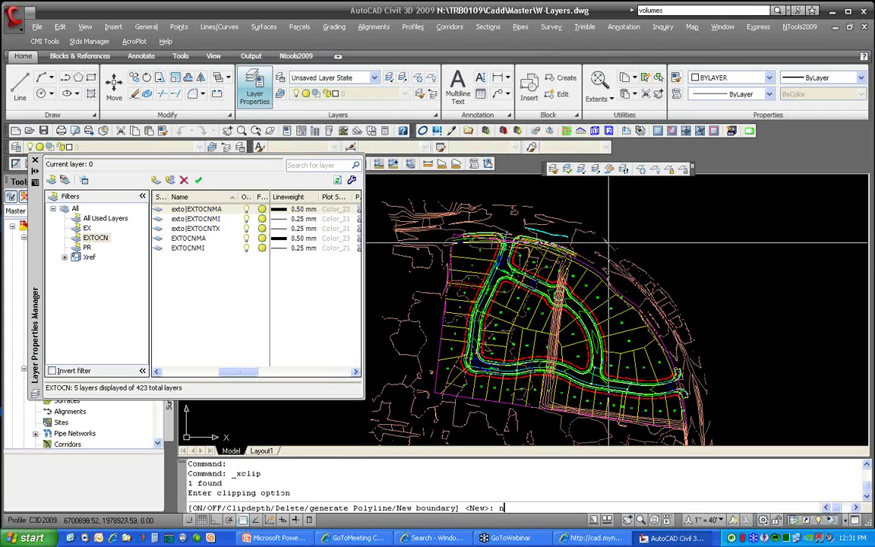
pyautogui.press('Return')
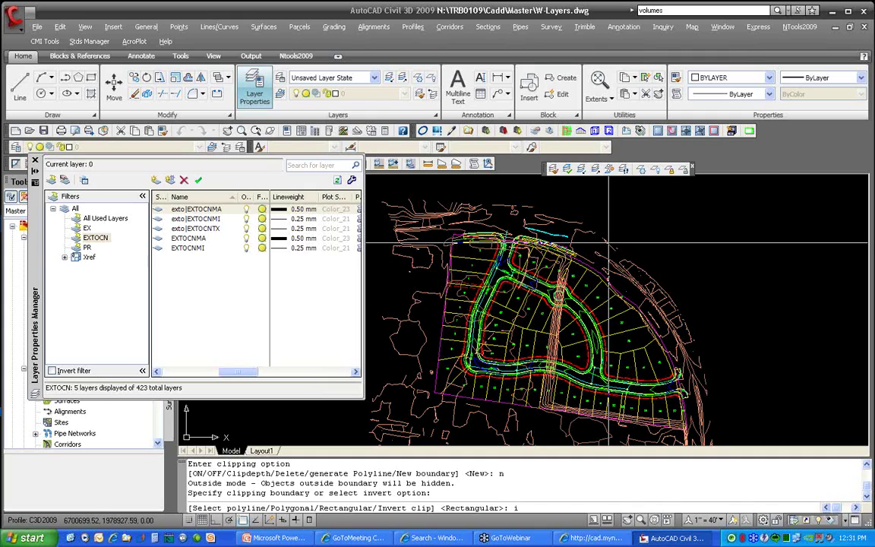
pyautogui.press('Return')
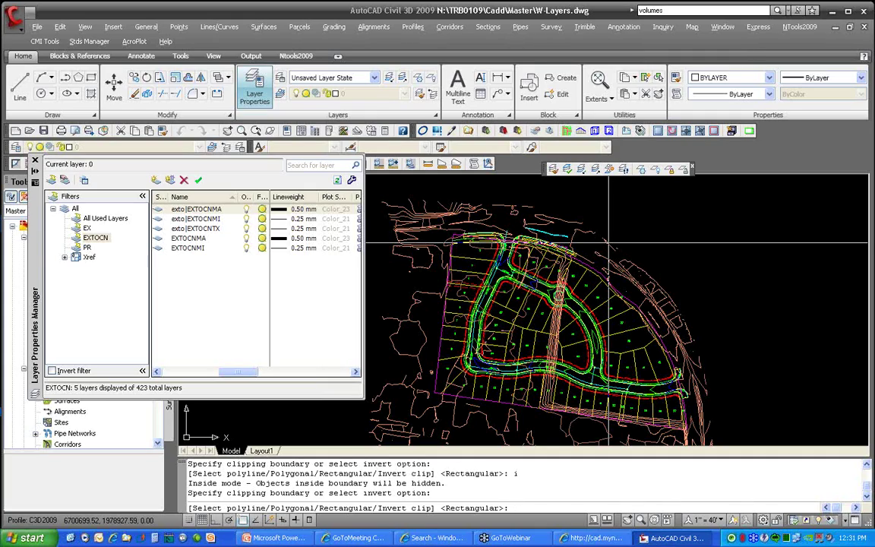
pyautogui.write('p')
pyautogui.press('Return')
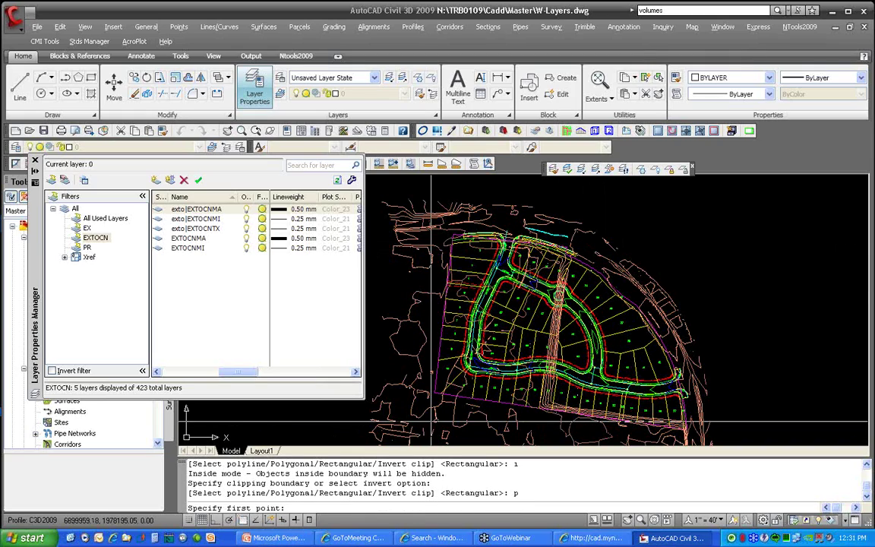
# - With object snap off, trace the polygonal clip boundary around the subdivision's outer perimeter and complete the inverted clip
pyautogui.press('F3')
pyautogui.click(435, 392)
pyautogui.click(453, 233)
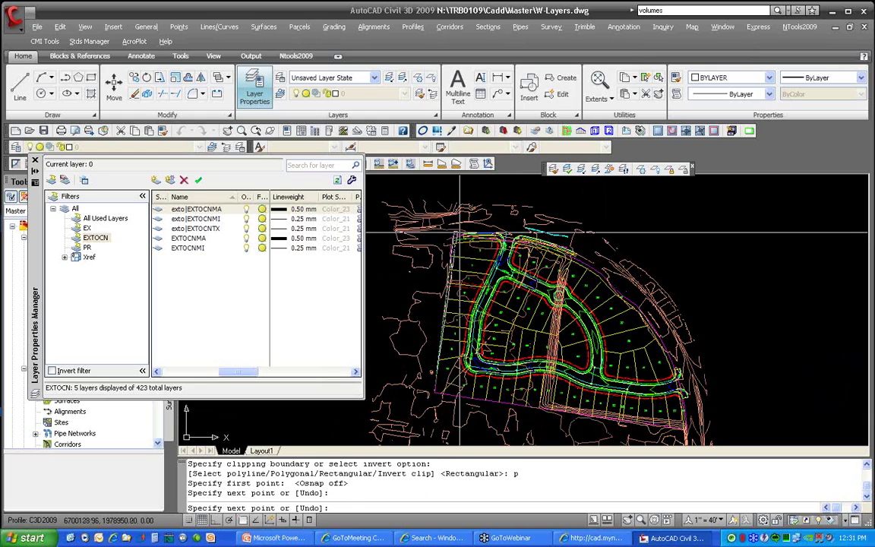
pyautogui.click(514, 232)
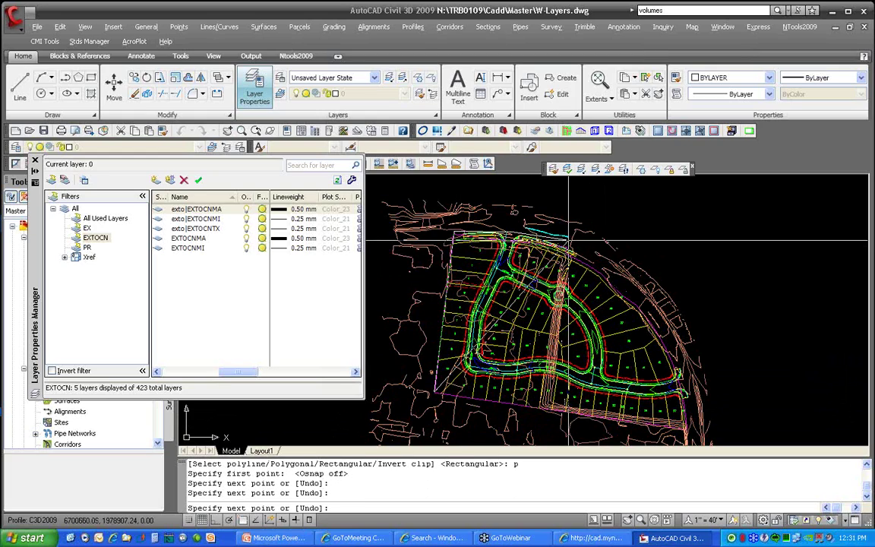
pyautogui.click(576, 257)
pyautogui.click(635, 308)
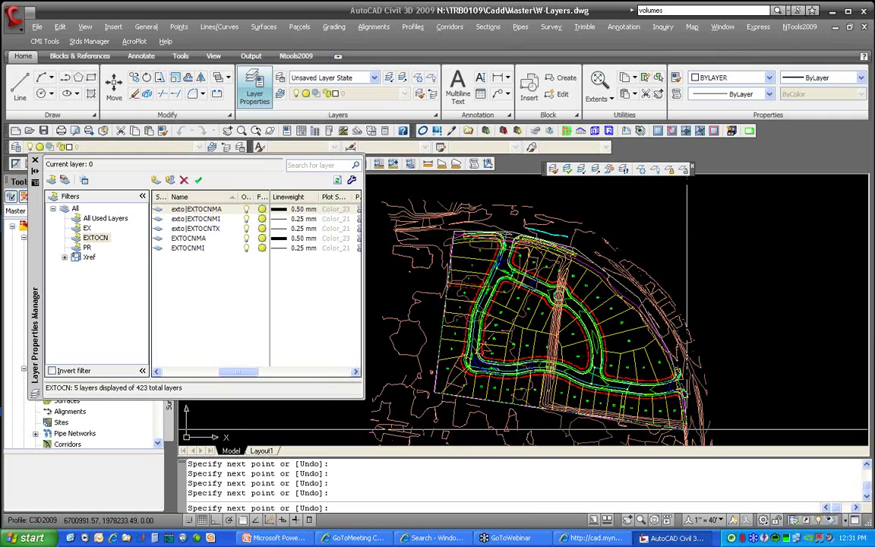
pyautogui.press('Return')
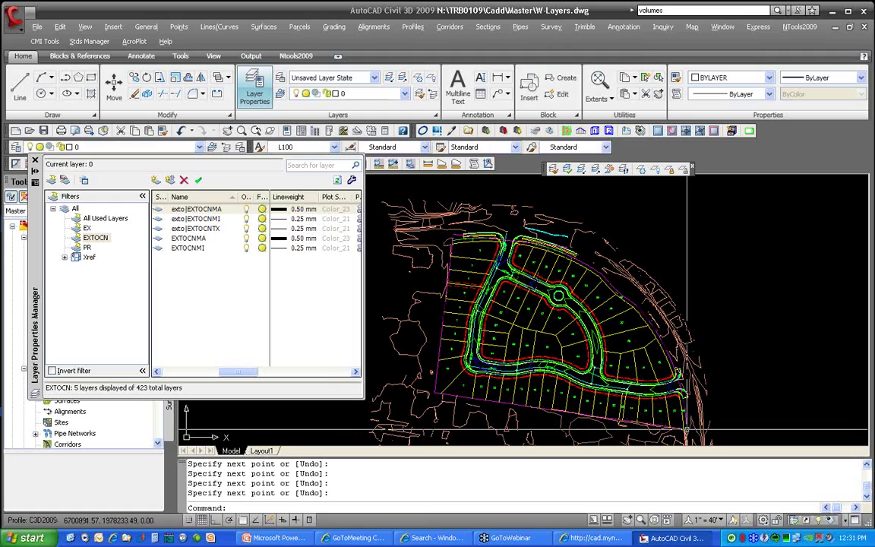